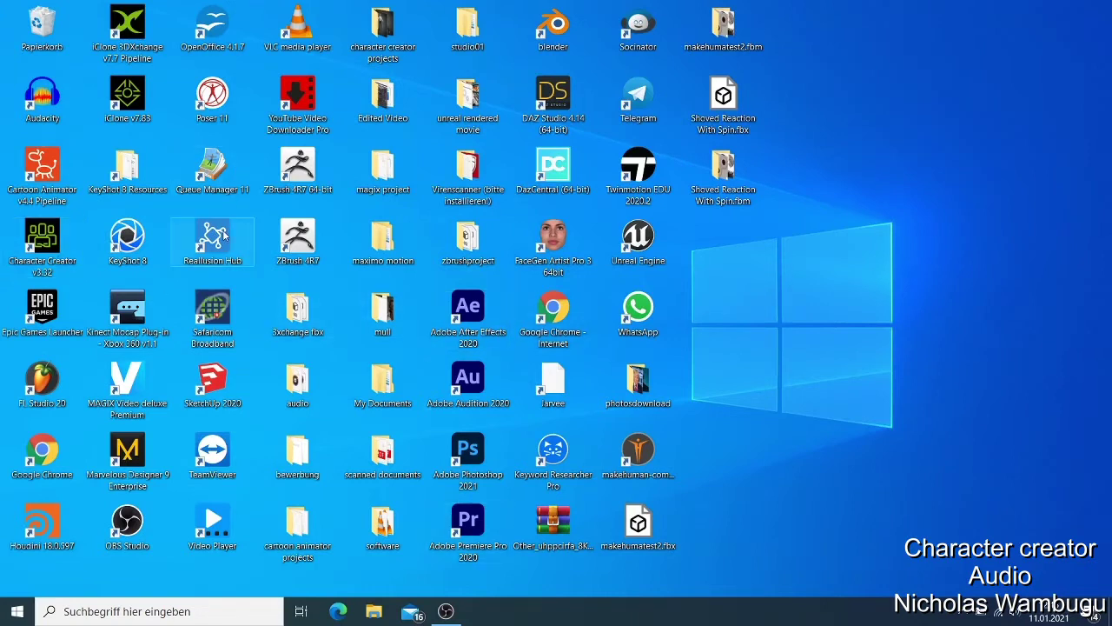
- Open Reallusion Hub, check the available actions for Character Creator 3, and close the hub
double_click(247, 240)
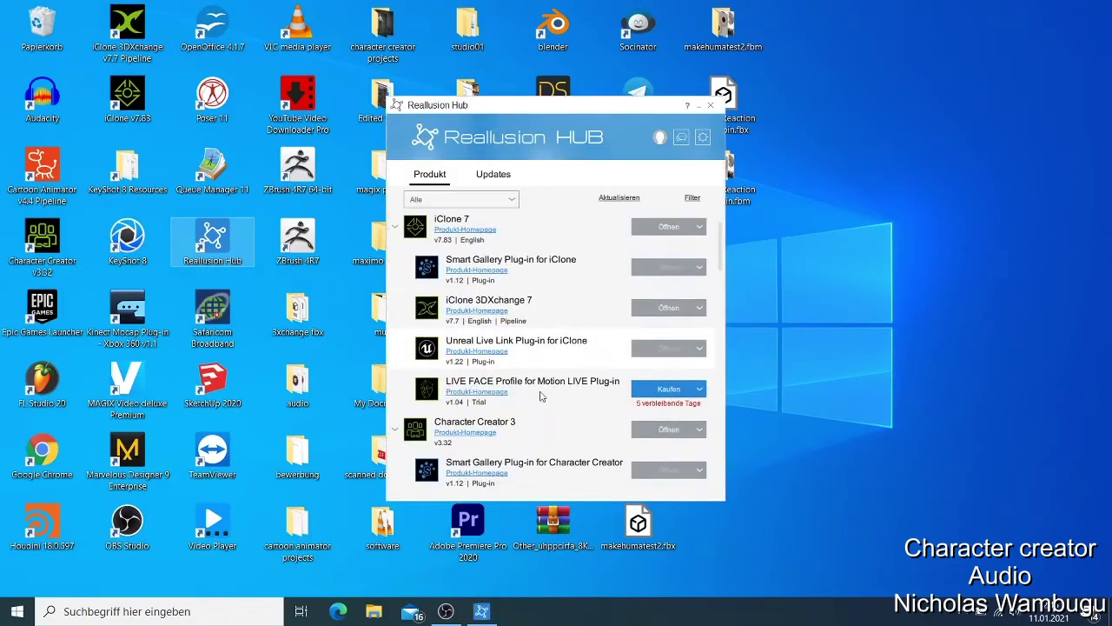
scroll(538, 400, "down", 1)
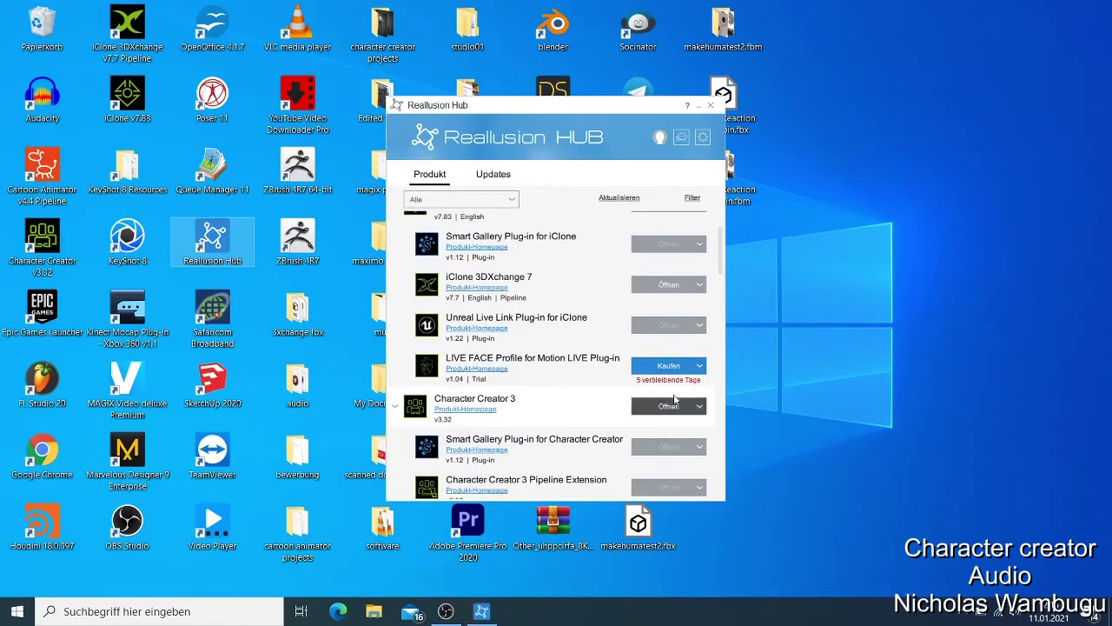
left_click(699, 407)
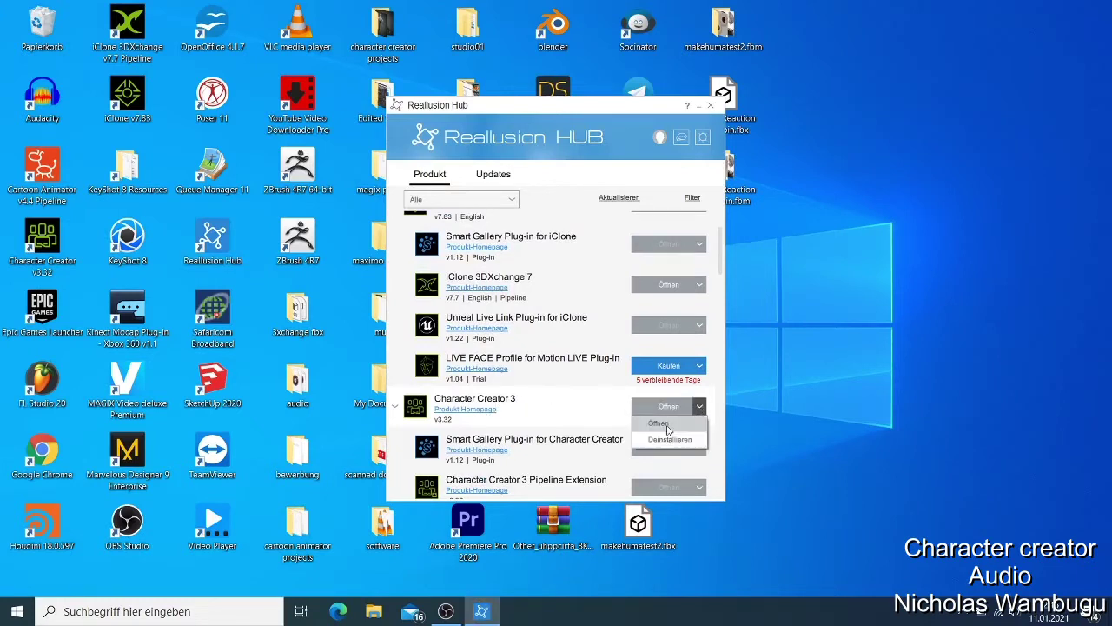
left_click(750, 405)
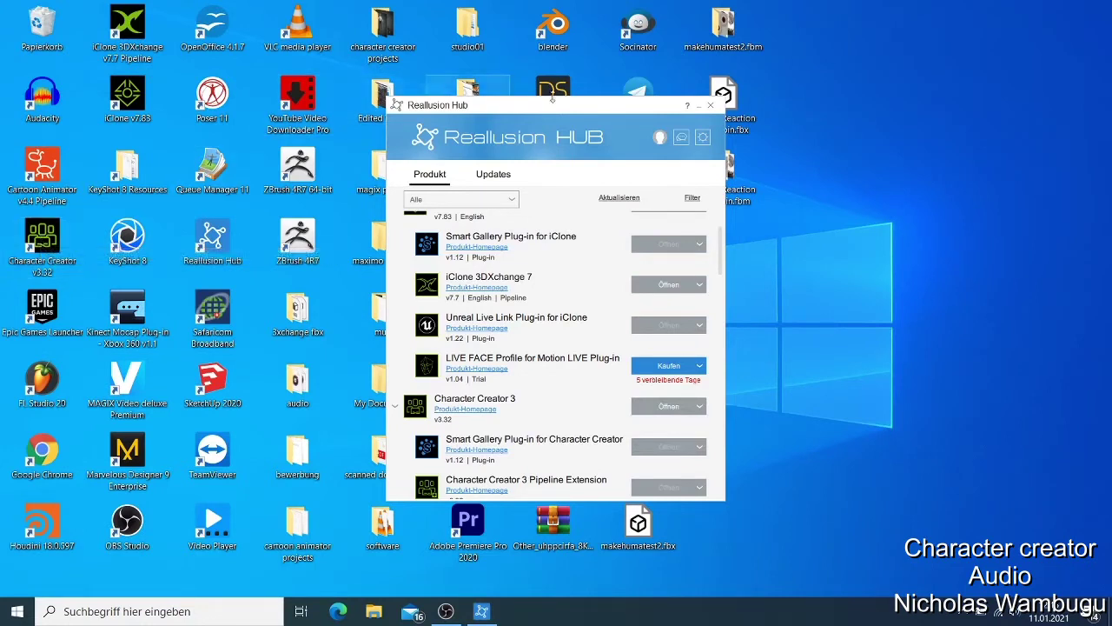
left_click(709, 106)
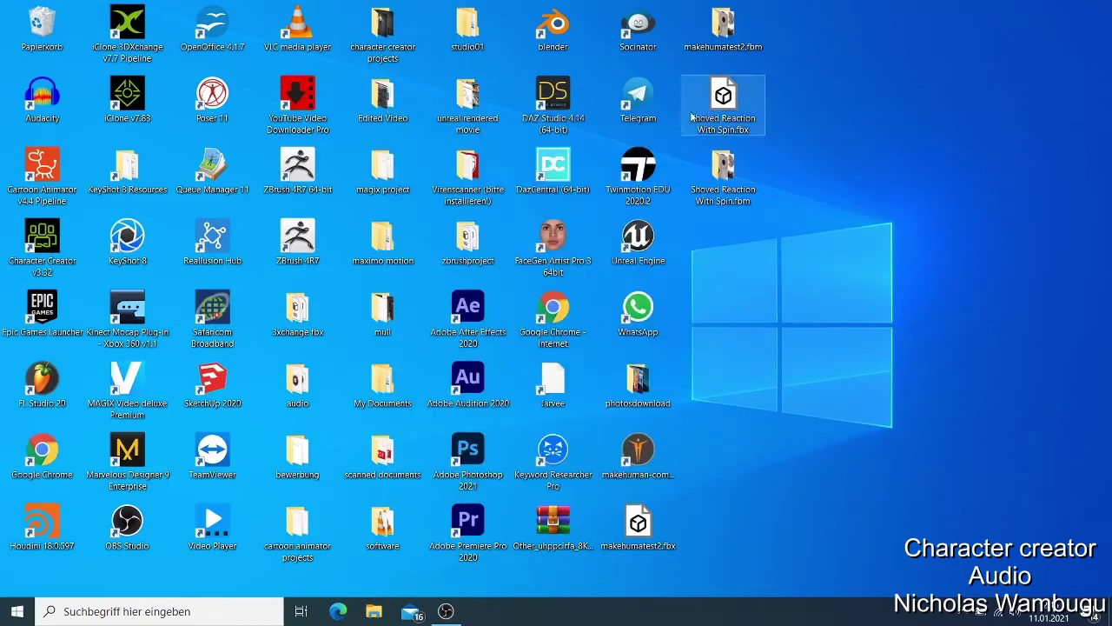
- Launch Character Creator 3 without restoring the unsaved project, maximize its window and dismiss the welcome screen
double_click(54, 257)
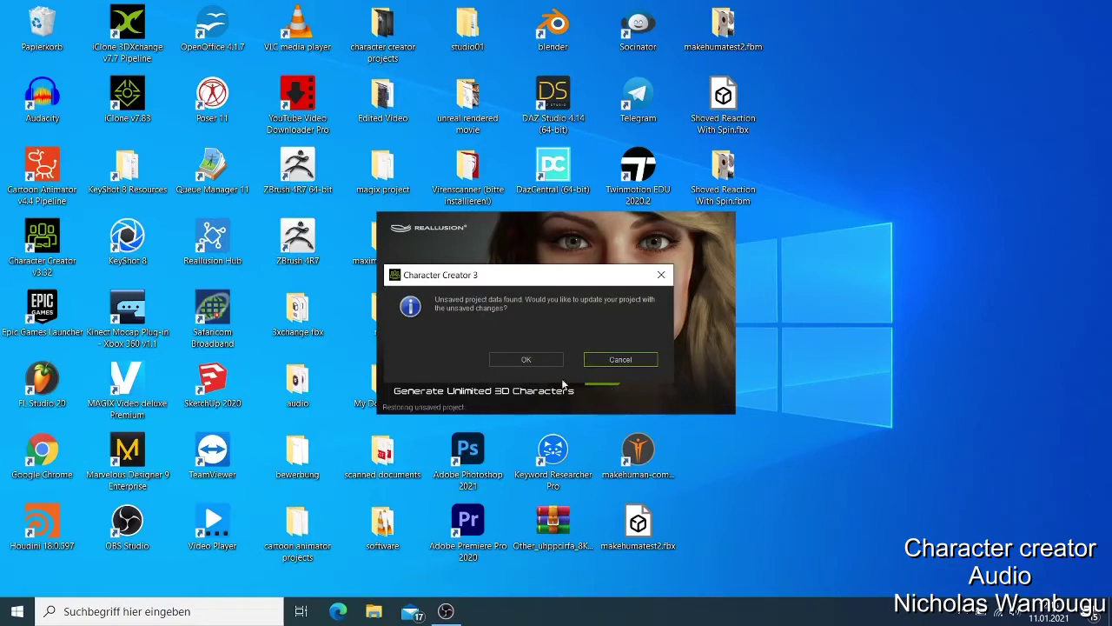
left_click(606, 361)
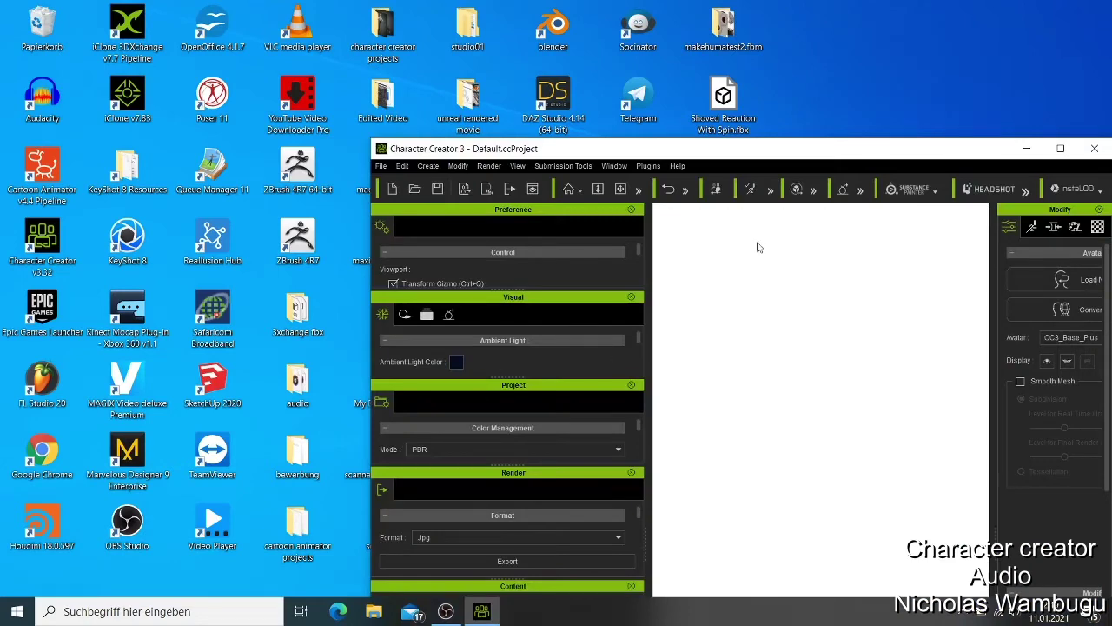
left_click(1059, 149)
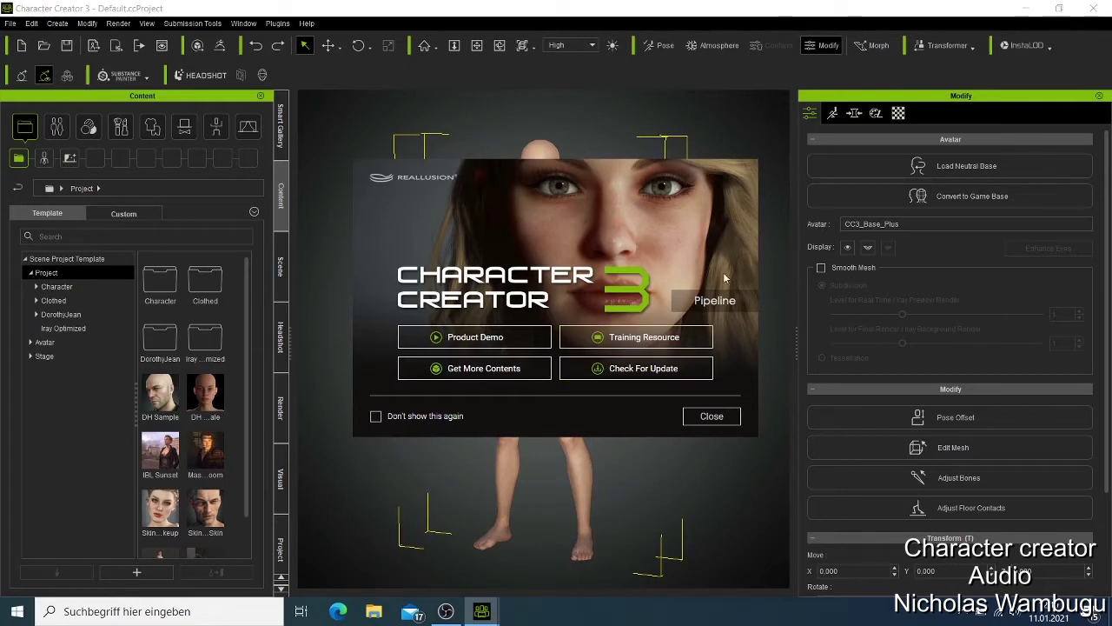
left_click(713, 417)
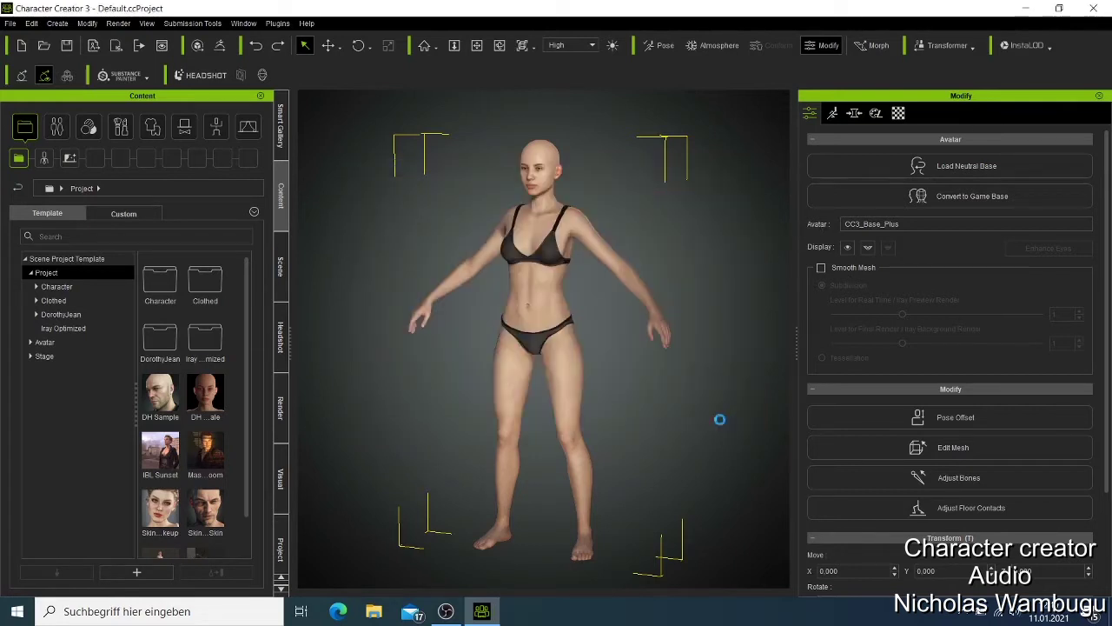
- Switch to Reallusion Hub and Chrome, and open the Character Creator 3 store page from its download page
left_click(1030, 15)
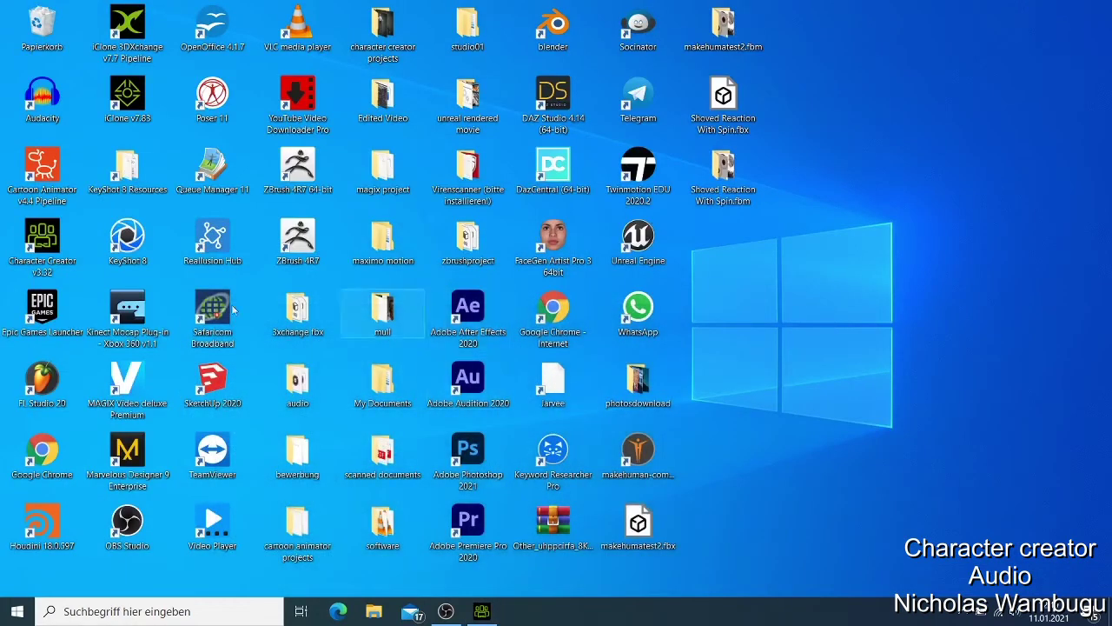
double_click(216, 246)
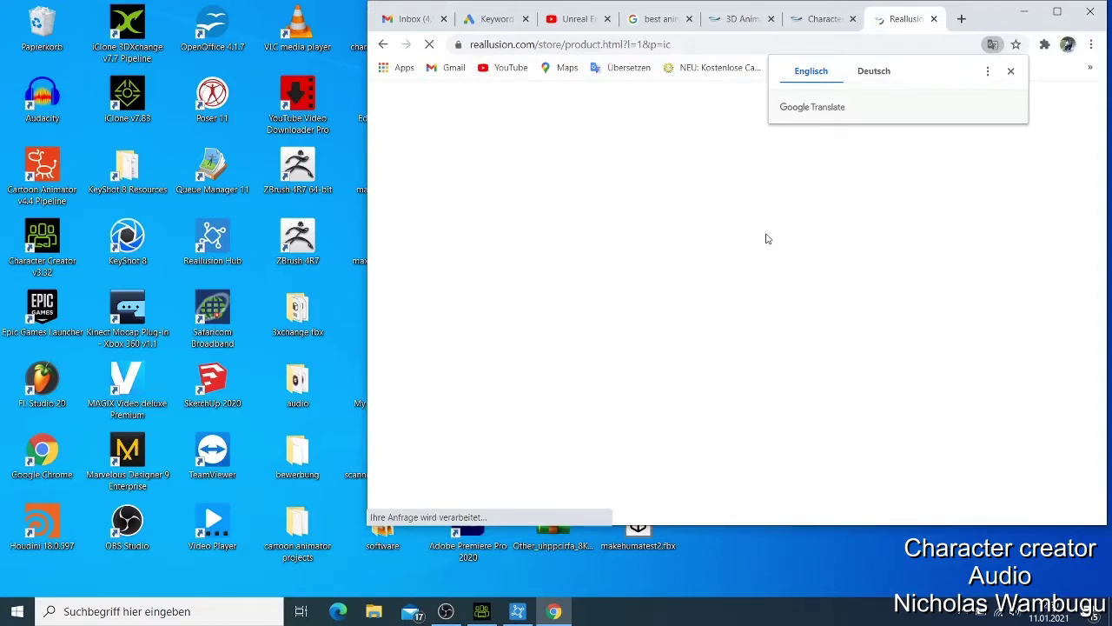
left_click(830, 18)
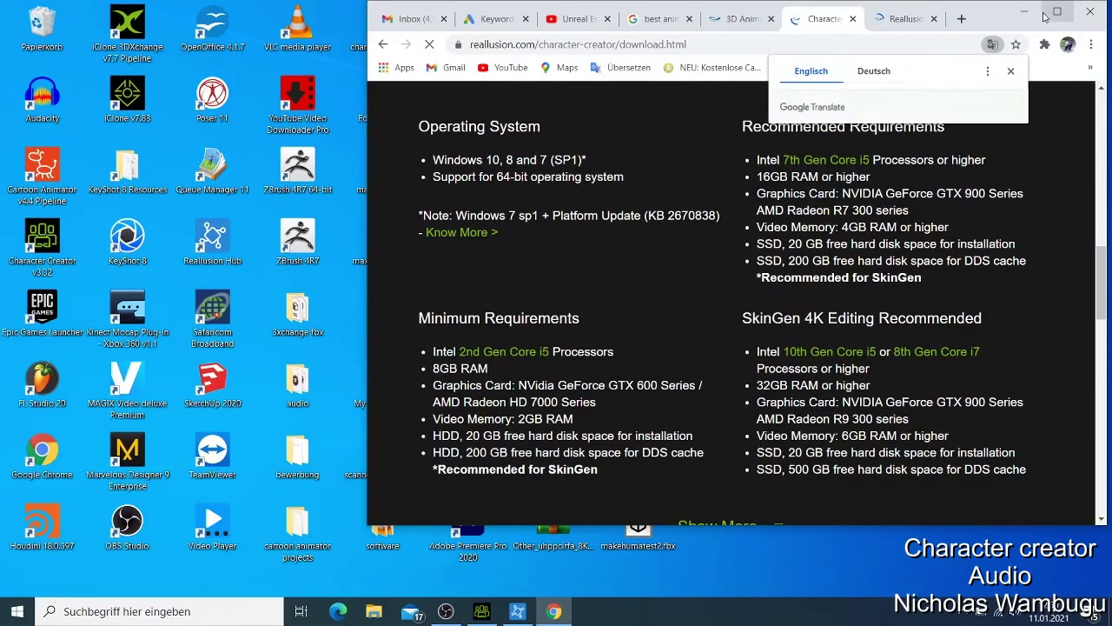
left_click(1055, 13)
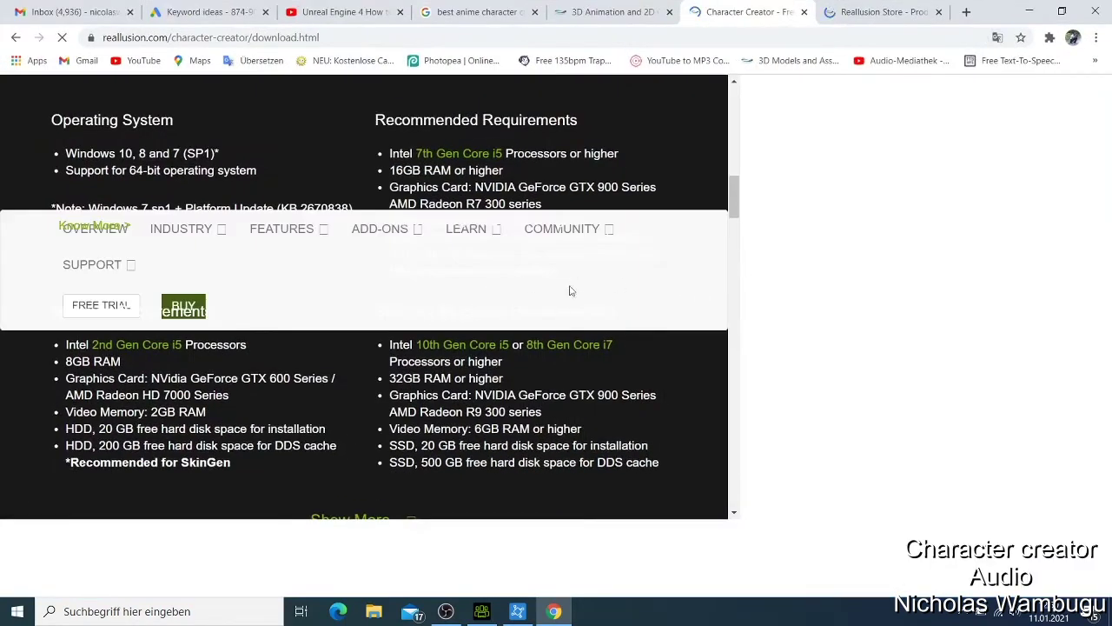
scroll(711, 280, "up", 10)
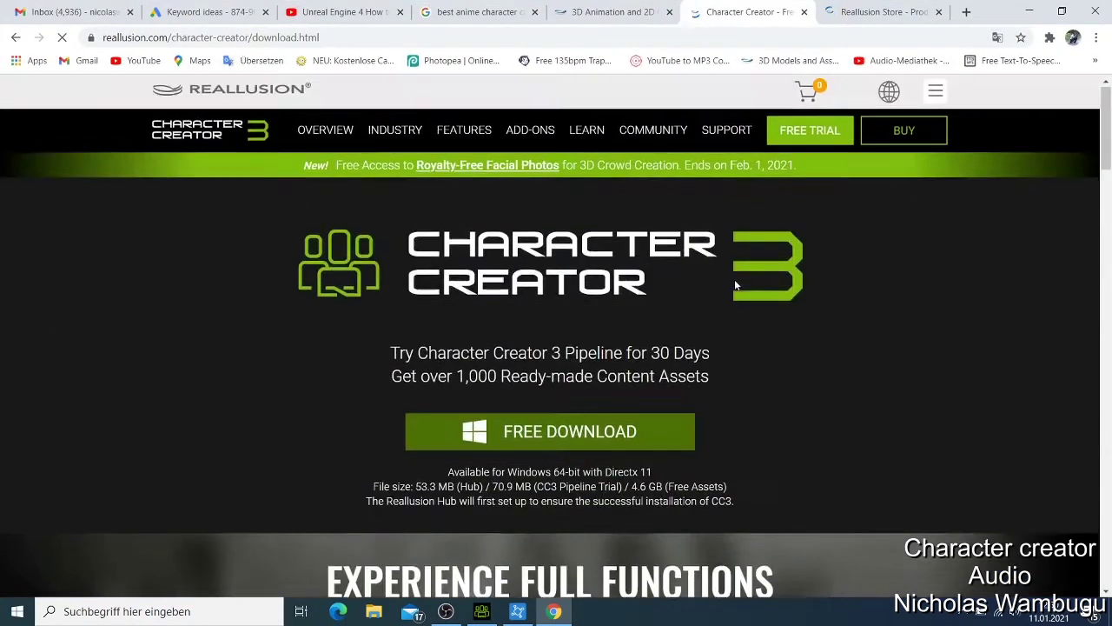
left_click(900, 136)
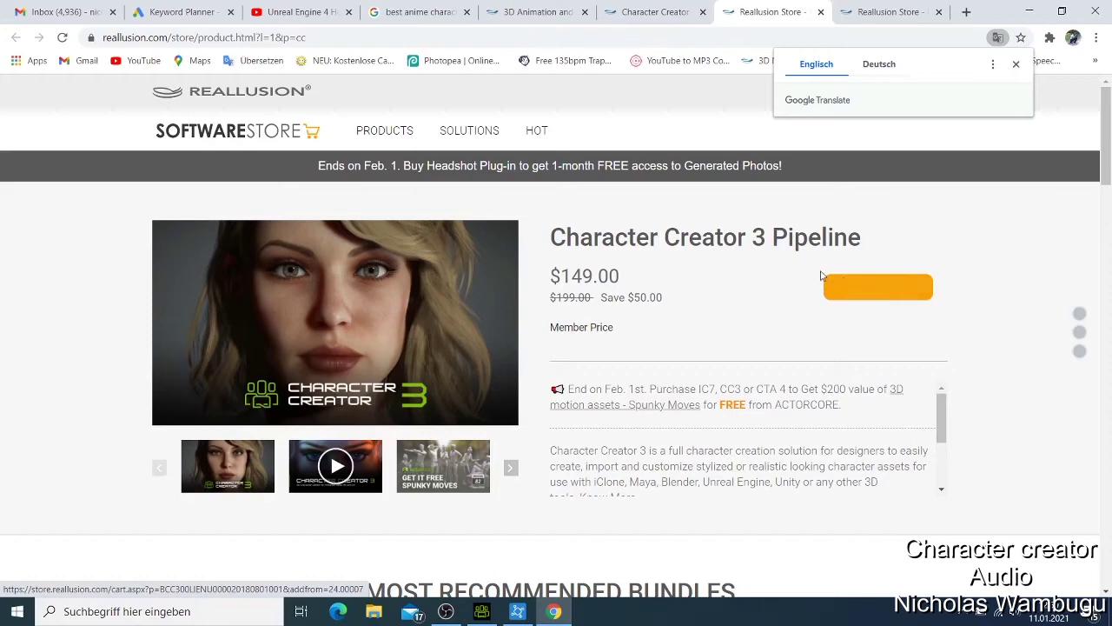
- Examine the Character Creator 3 Pipeline price and the recommended bundles on the store page
scroll(532, 439, "down", 1)
scroll(532, 439, "down", 5)
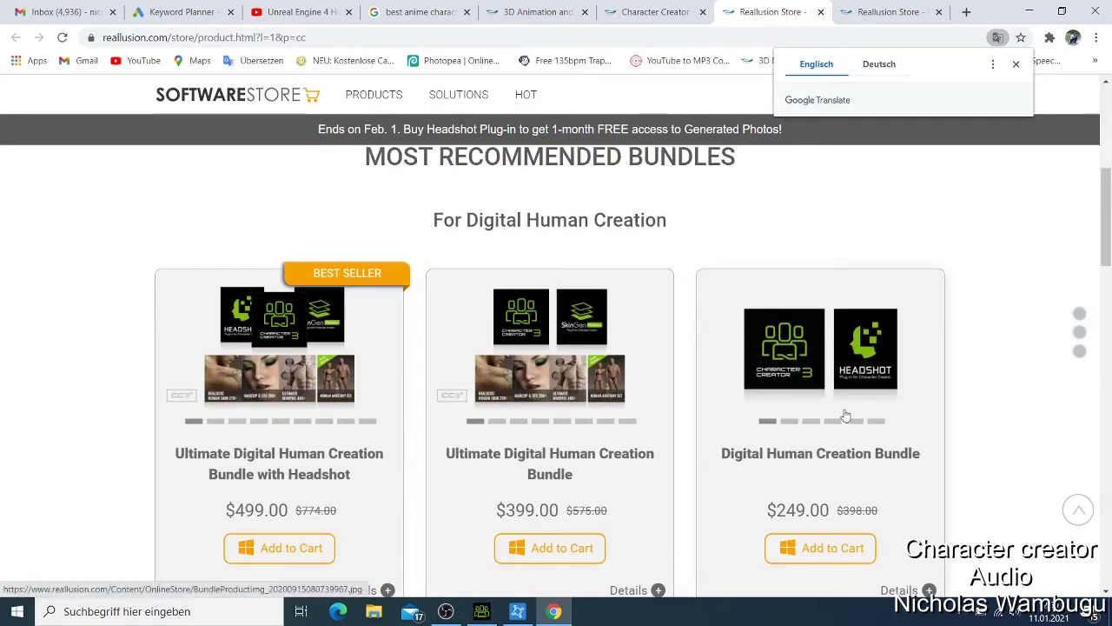
scroll(928, 292, "up", 5)
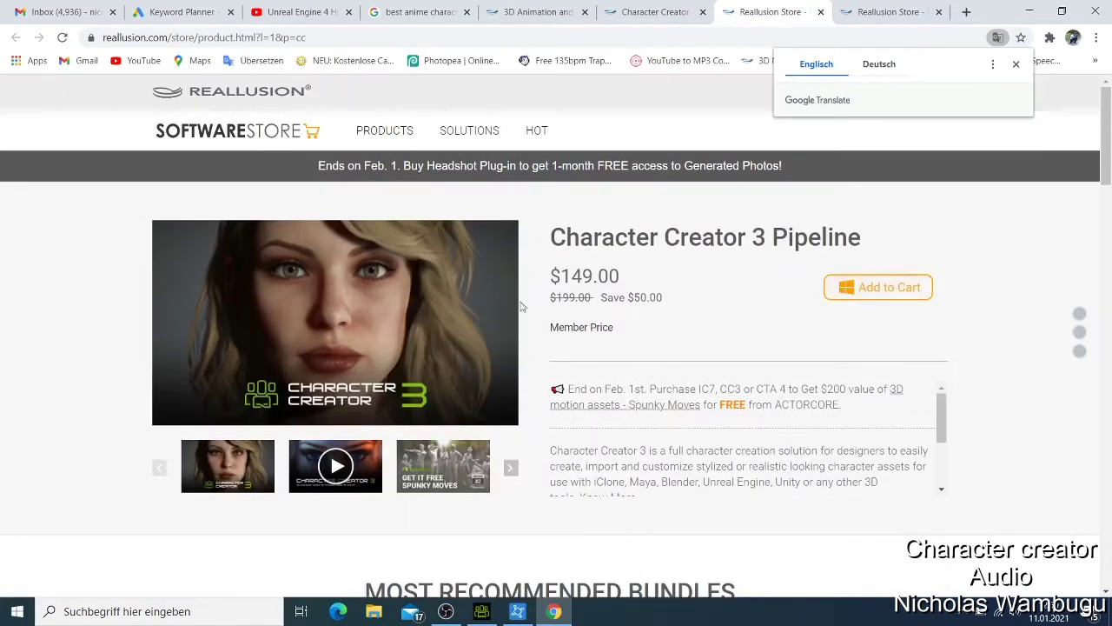
- Close Reallusion Hub and return to Character Creator 3, dismissing the Unreal Auto Setup update notice
left_click(1041, 11)
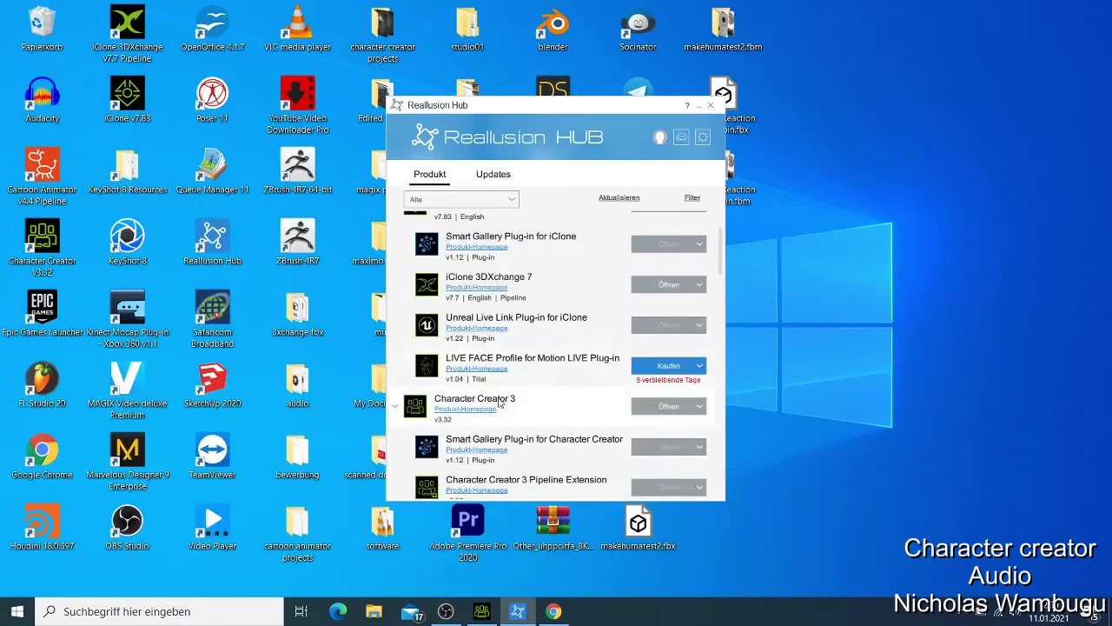
scroll(538, 448, "down", 1)
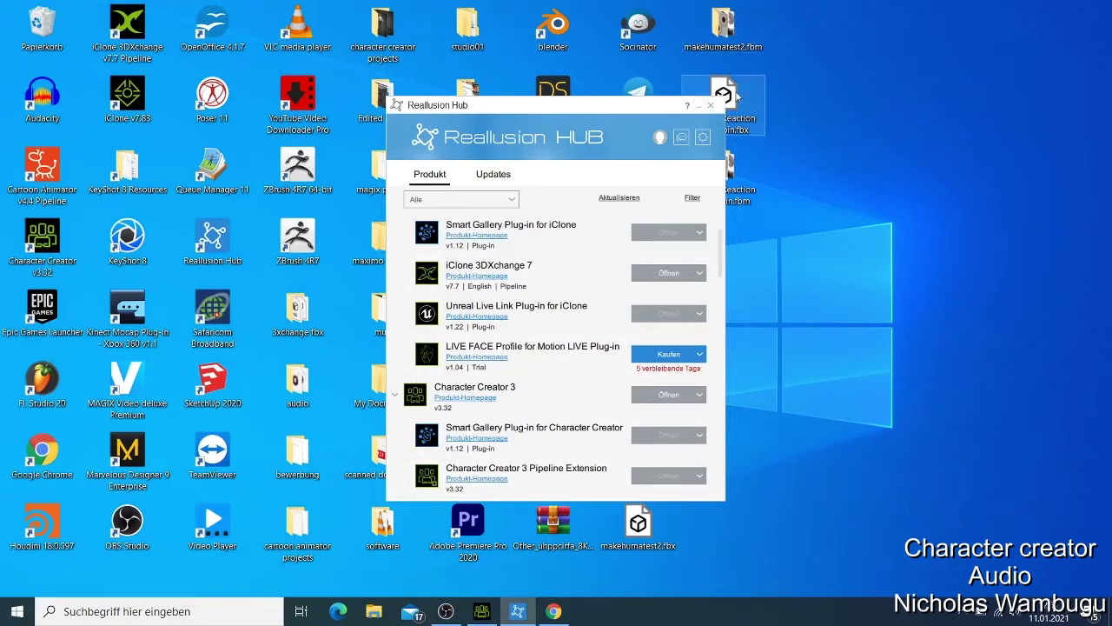
left_click(710, 105)
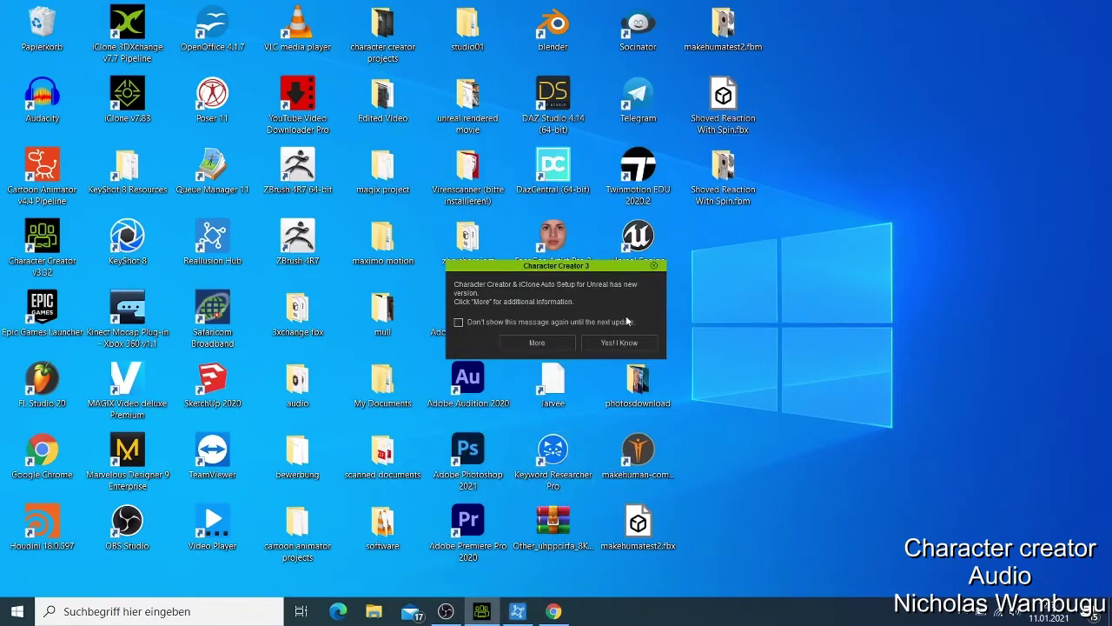
left_click(480, 614)
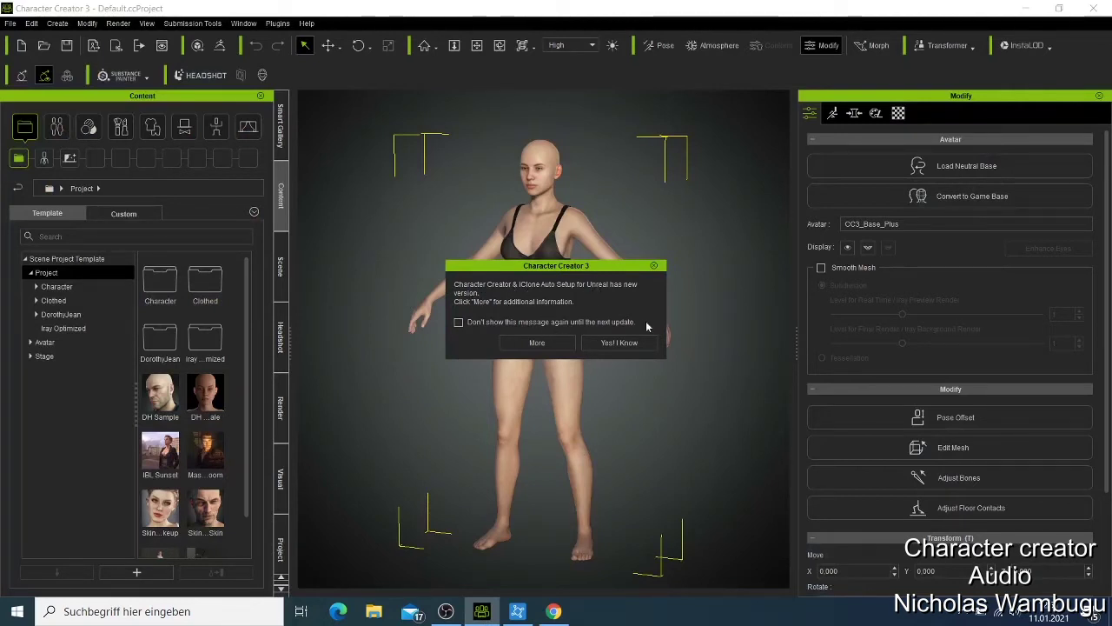
left_click(618, 343)
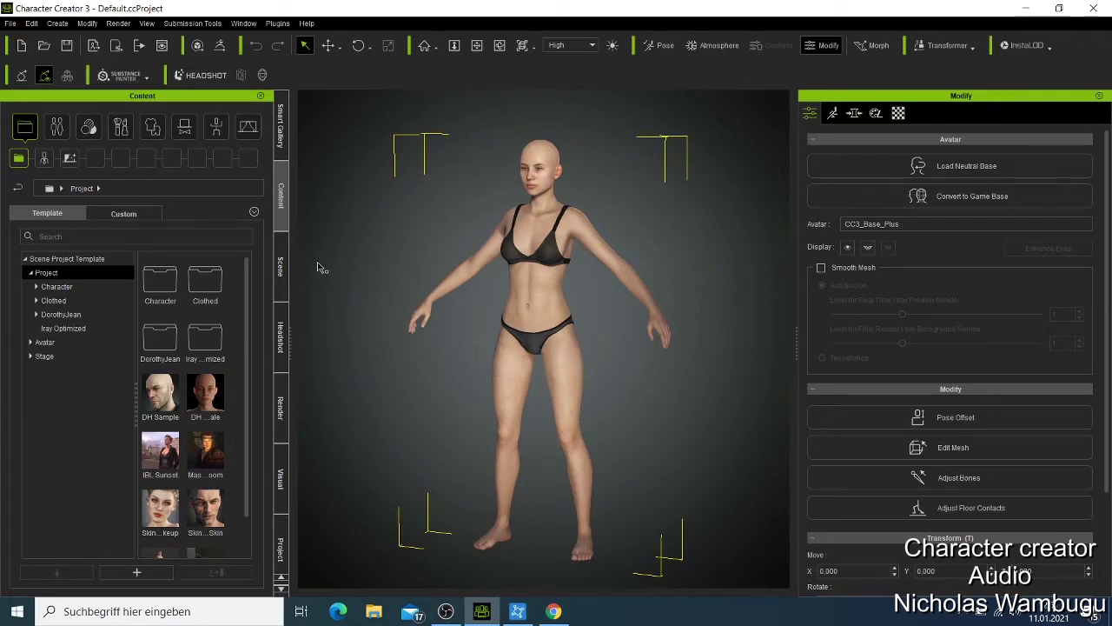
- Examine the file types supported for import, and close the import dialog without loading a file
left_click(11, 22)
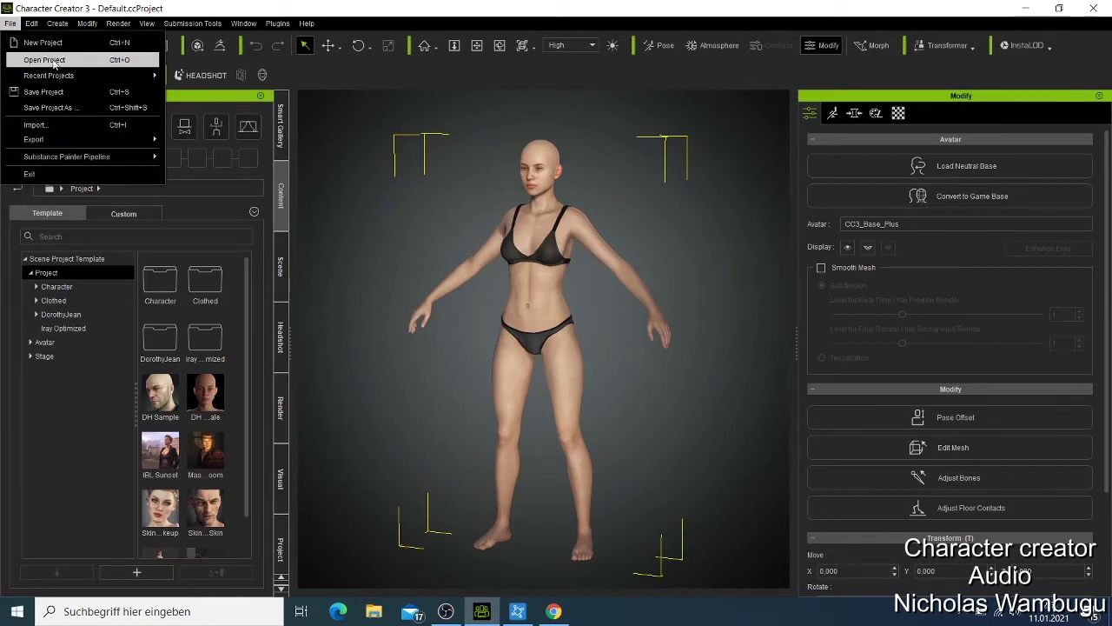
mouse_move(54, 77)
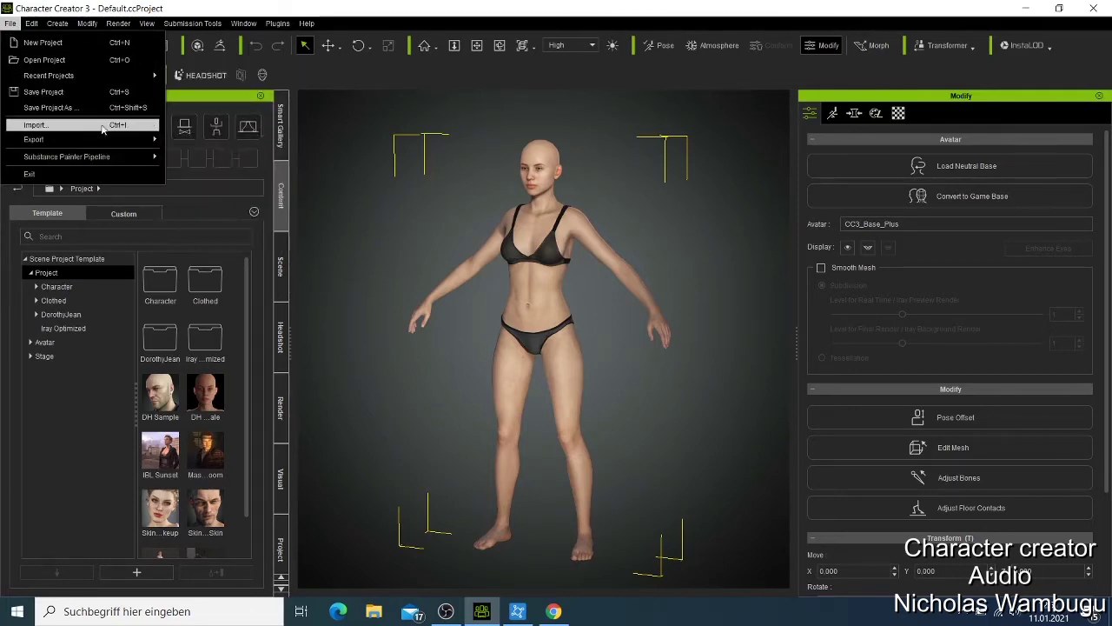
left_click(101, 127)
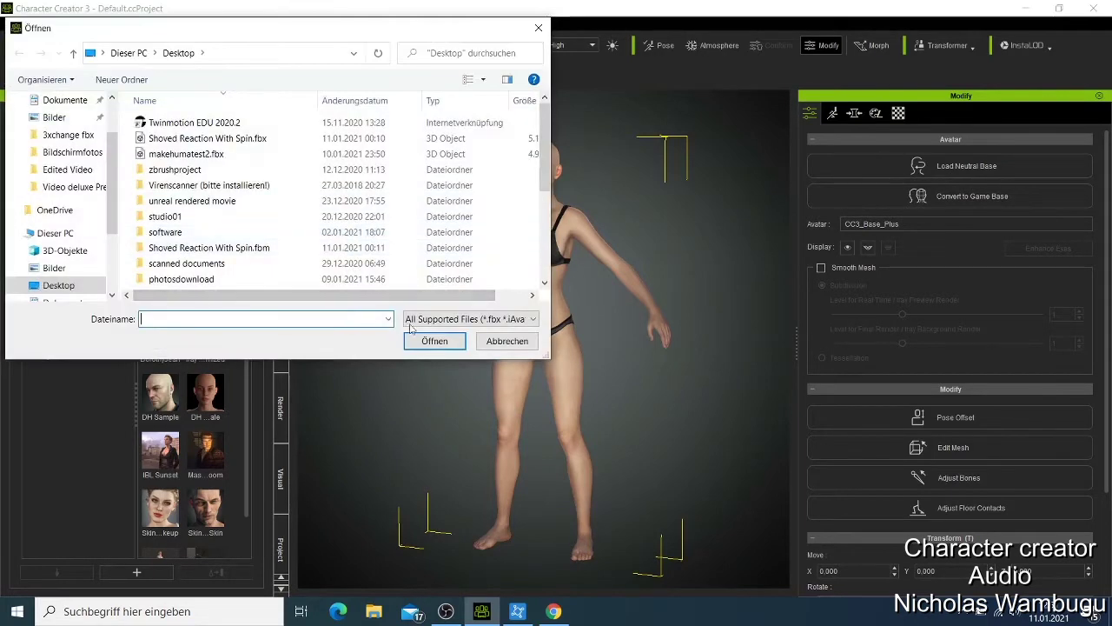
left_click(414, 322)
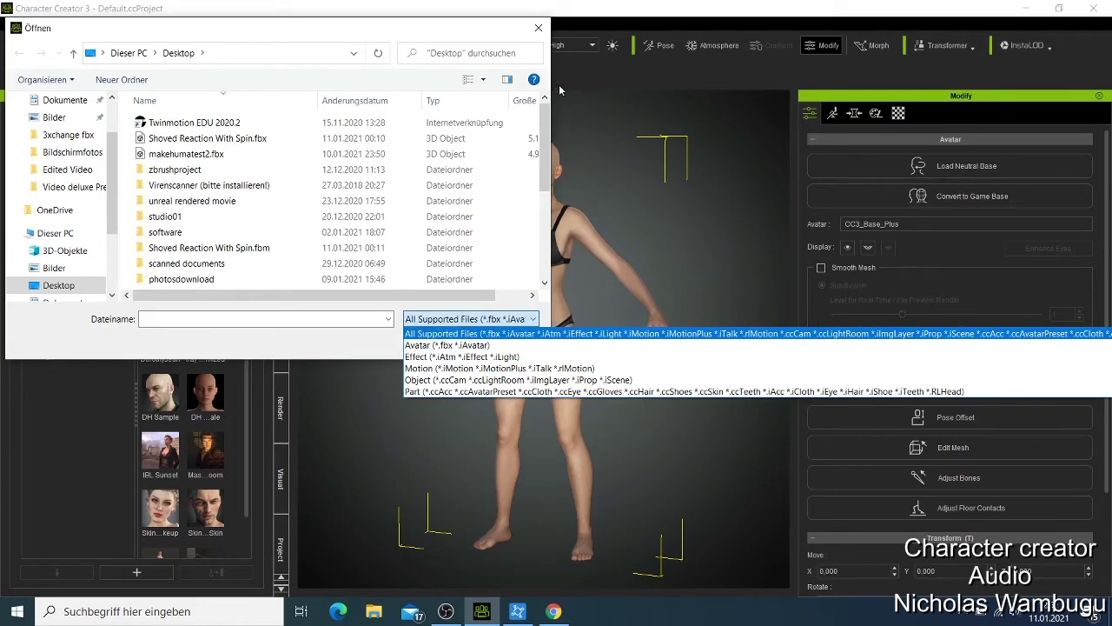
left_click(533, 27)
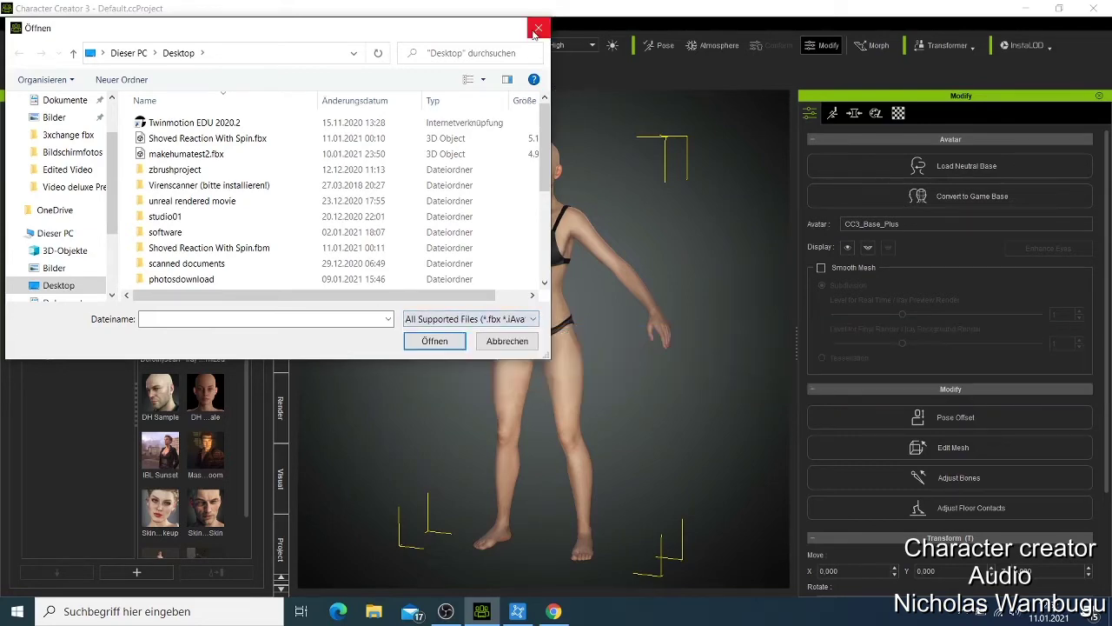
left_click(533, 27)
- Examine the project's export options, including iAvatar, Send Character to iClone, OBJ, FBX and GoZ
left_click(10, 24)
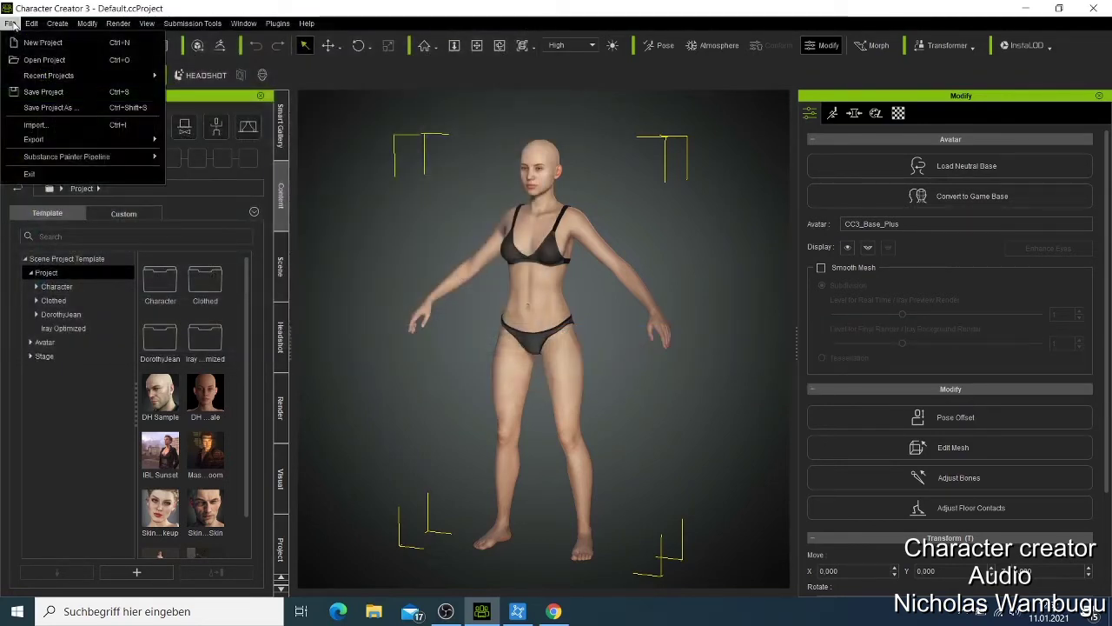
mouse_move(105, 139)
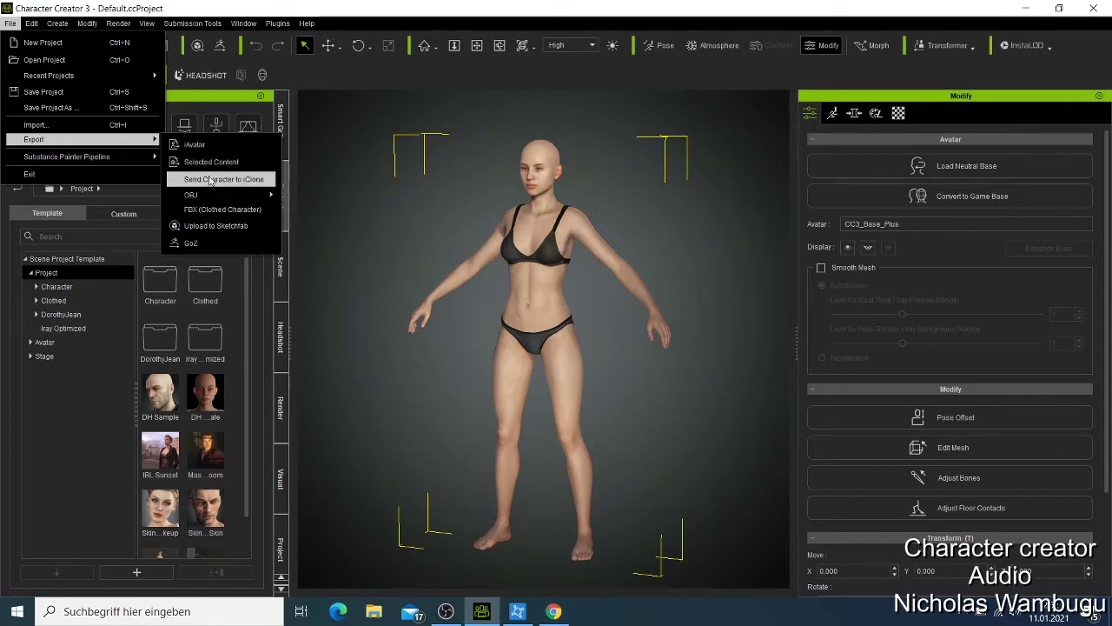
mouse_move(202, 196)
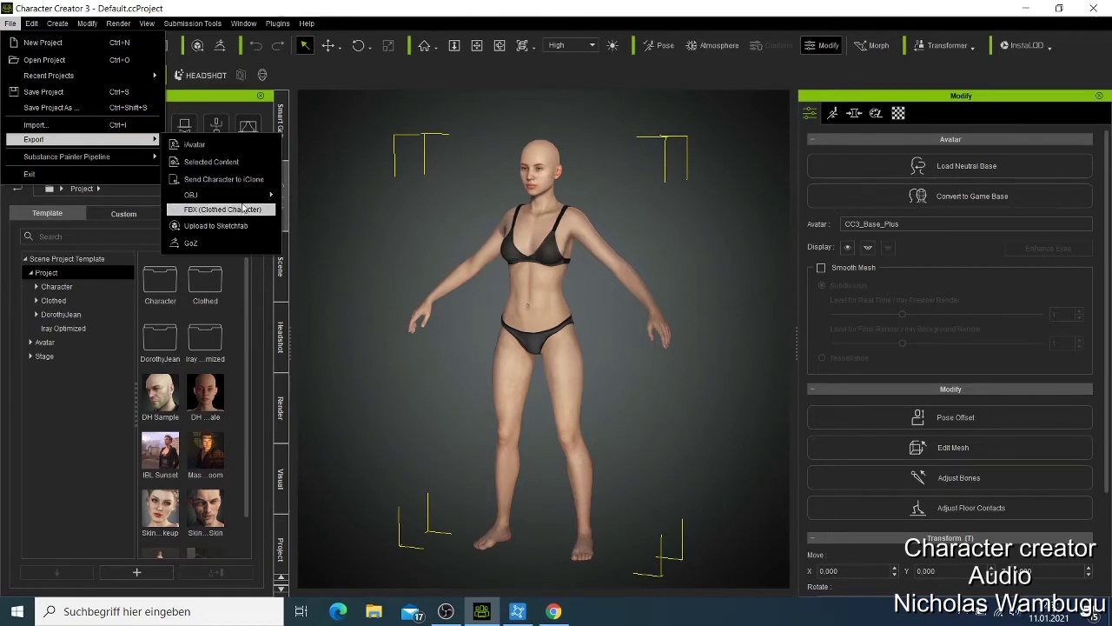
mouse_move(247, 202)
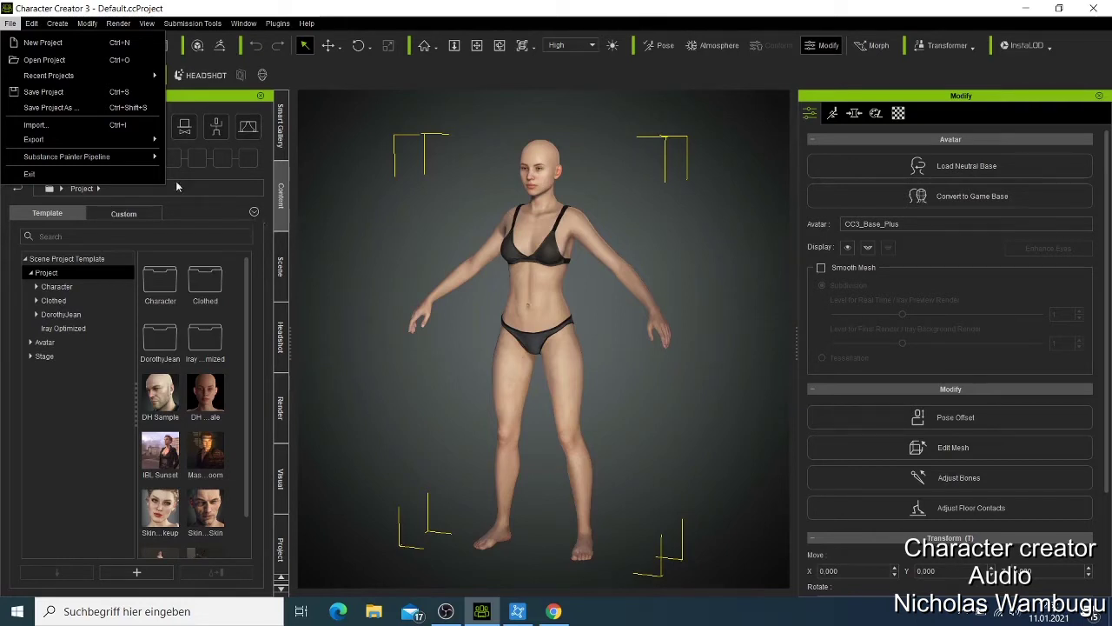
mouse_move(153, 141)
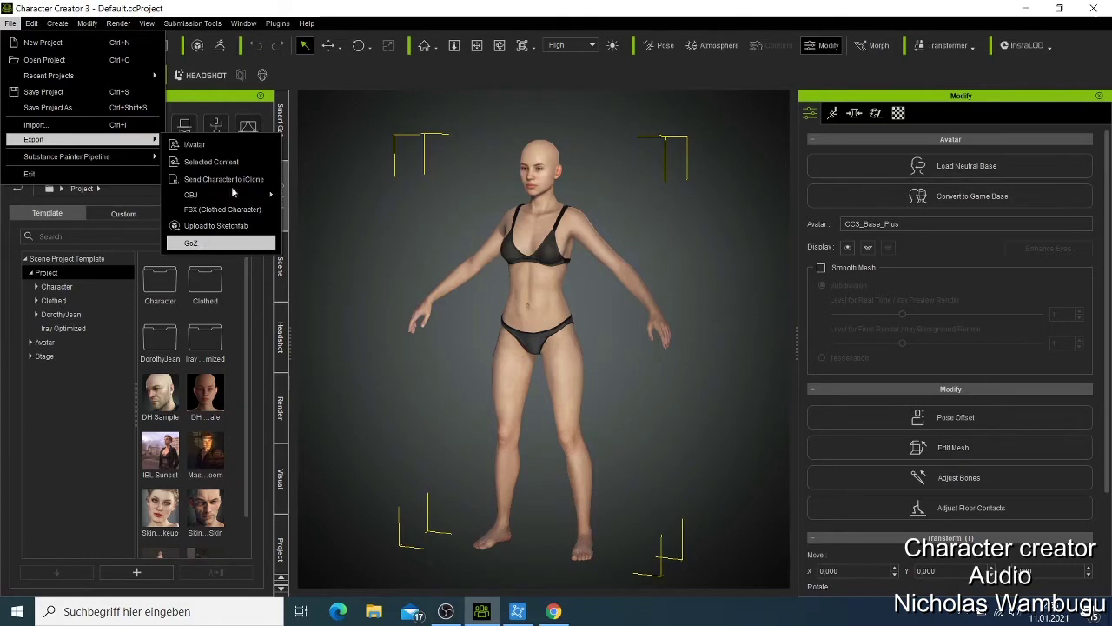
left_click(350, 59)
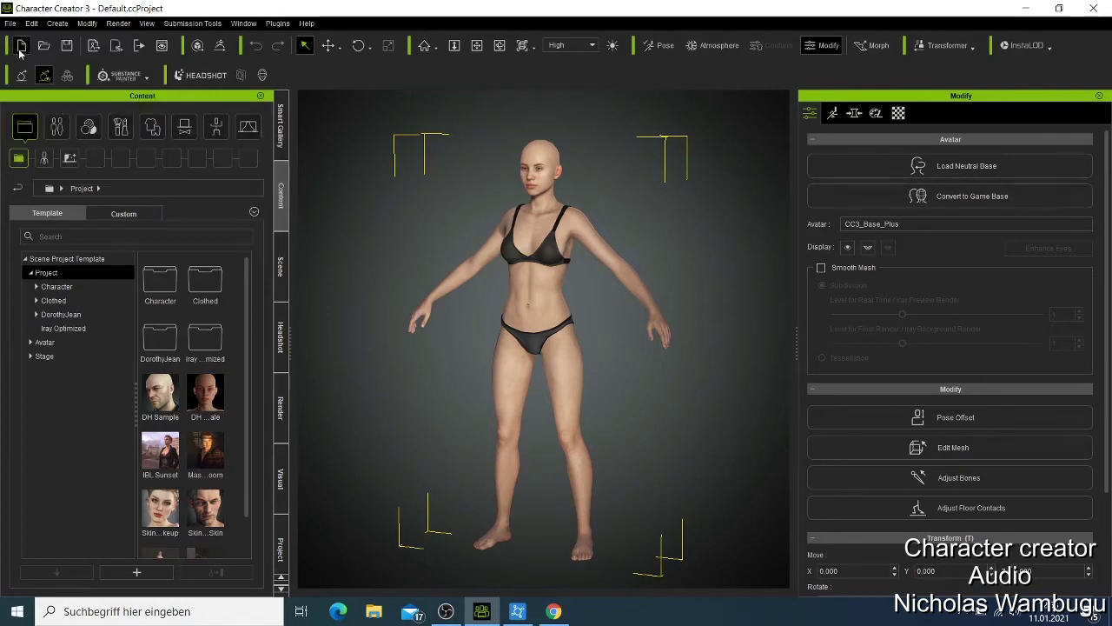
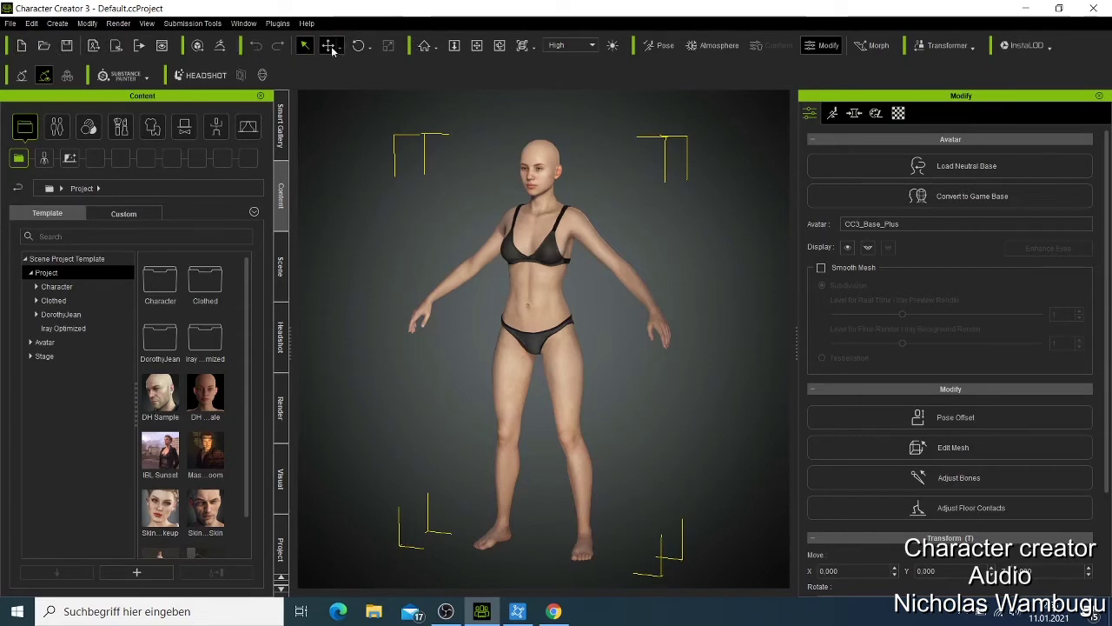
- Move the avatar along the X axis to about -6.9 and return to the selection tool
left_click(329, 46)
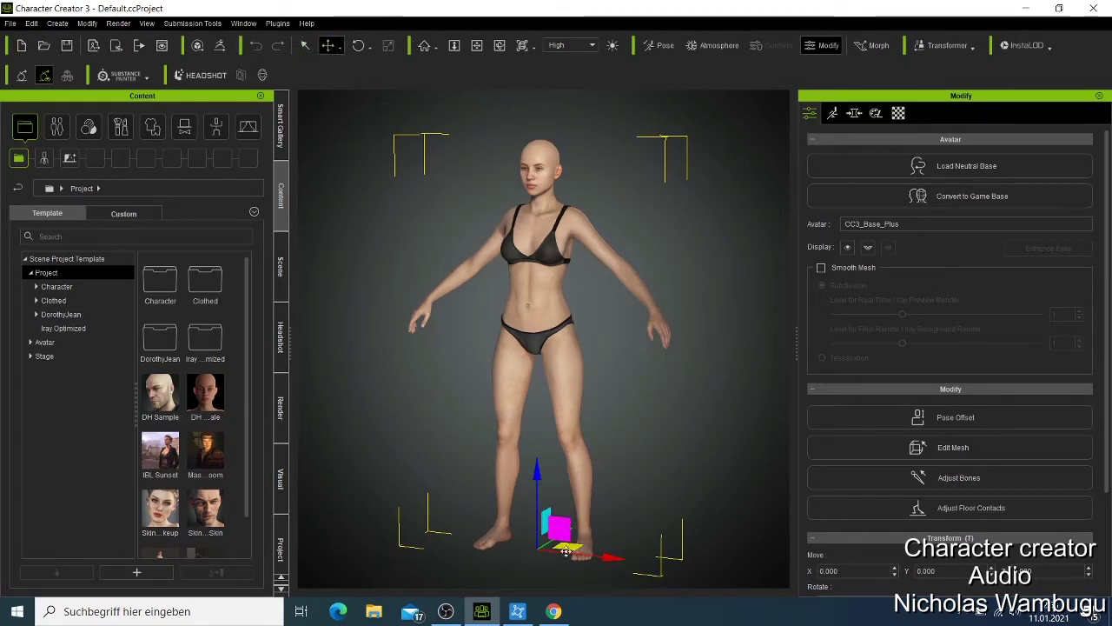
left_click_drag(608, 556, 578, 556)
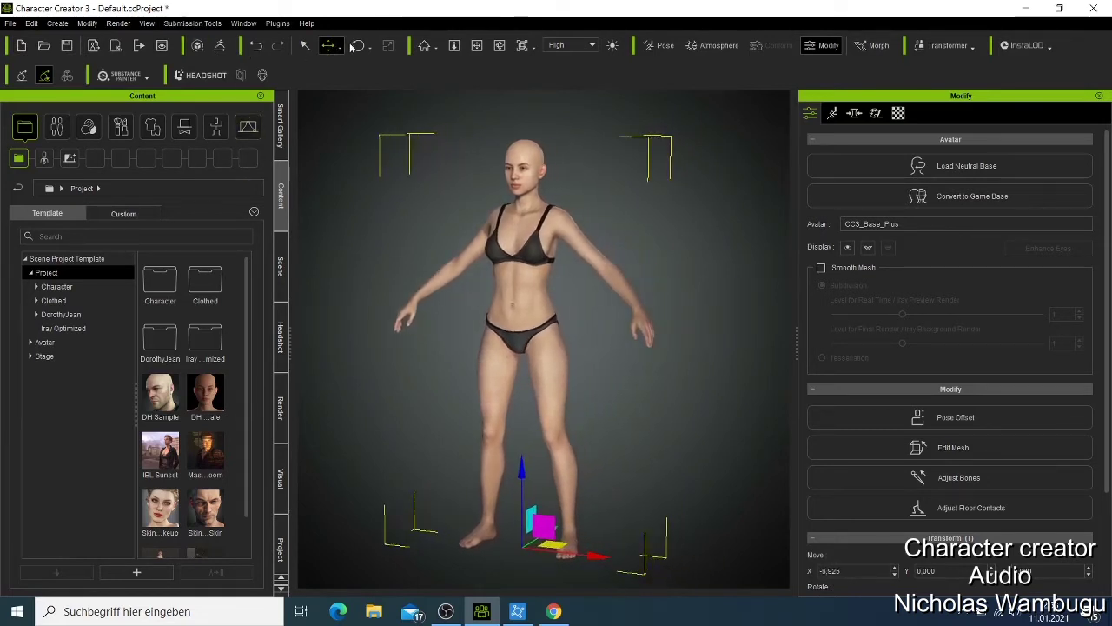
left_click(305, 45)
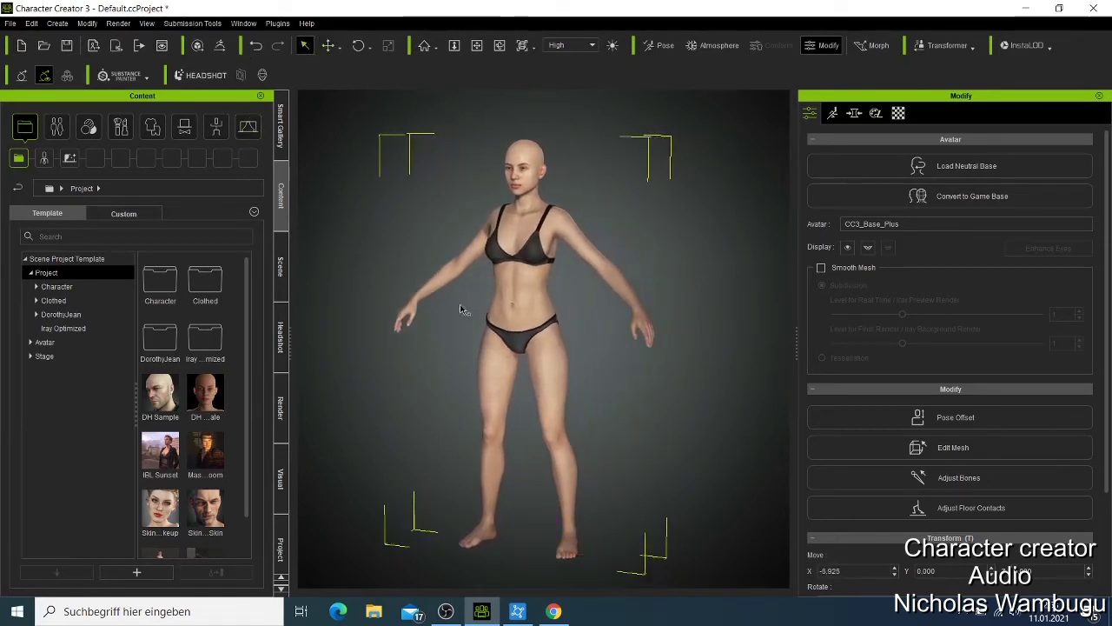
- Rotate the avatar slightly around its vertical axis
left_click(327, 47)
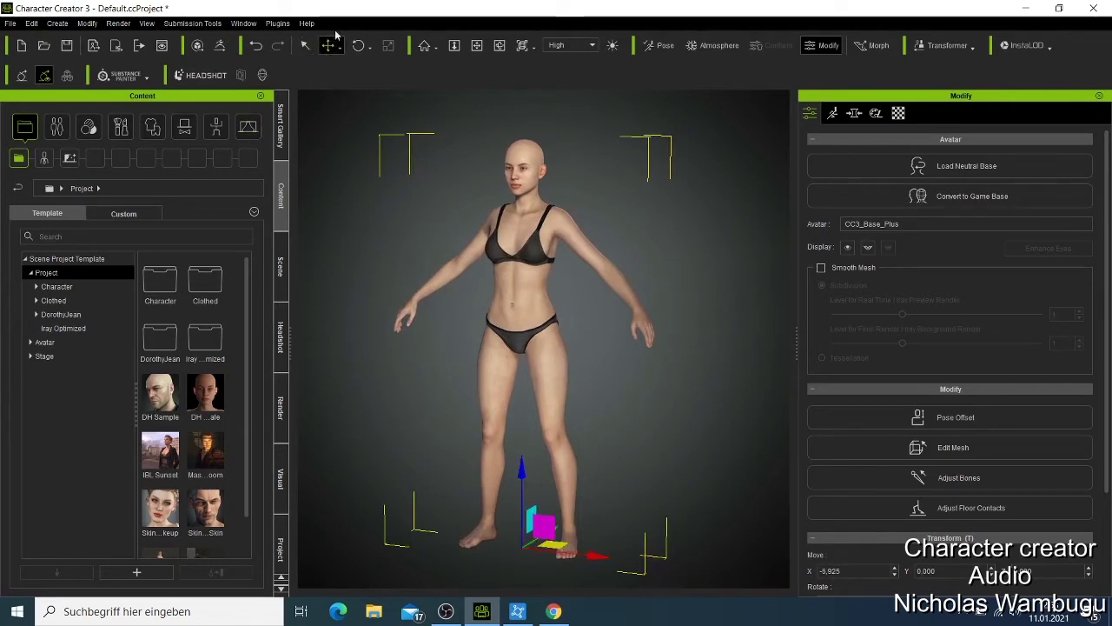
left_click(357, 45)
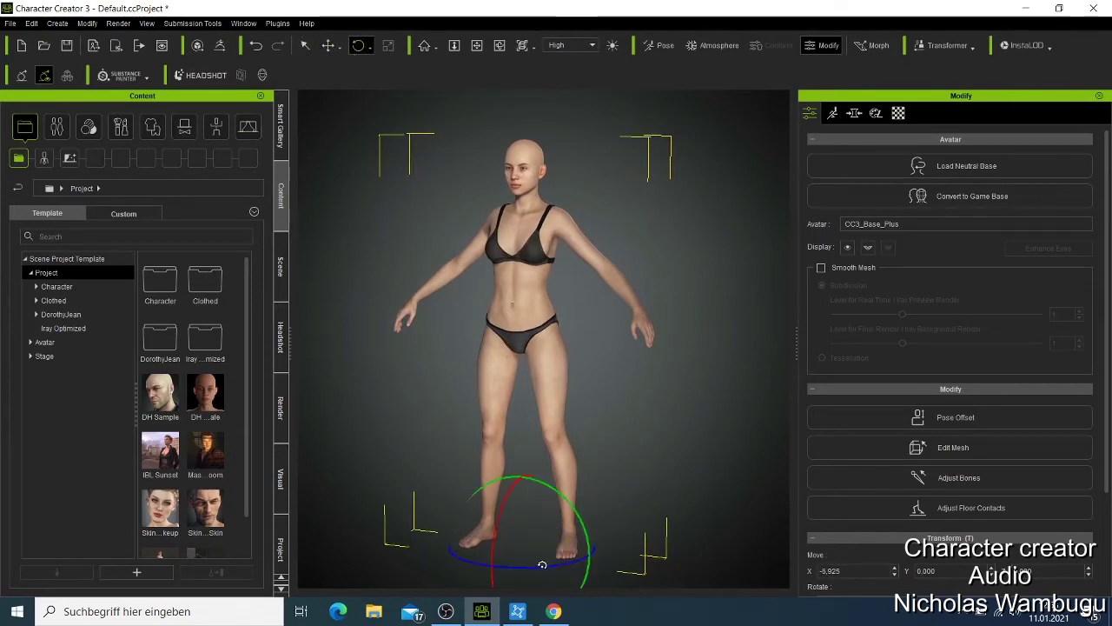
left_click_drag(541, 565, 522, 531)
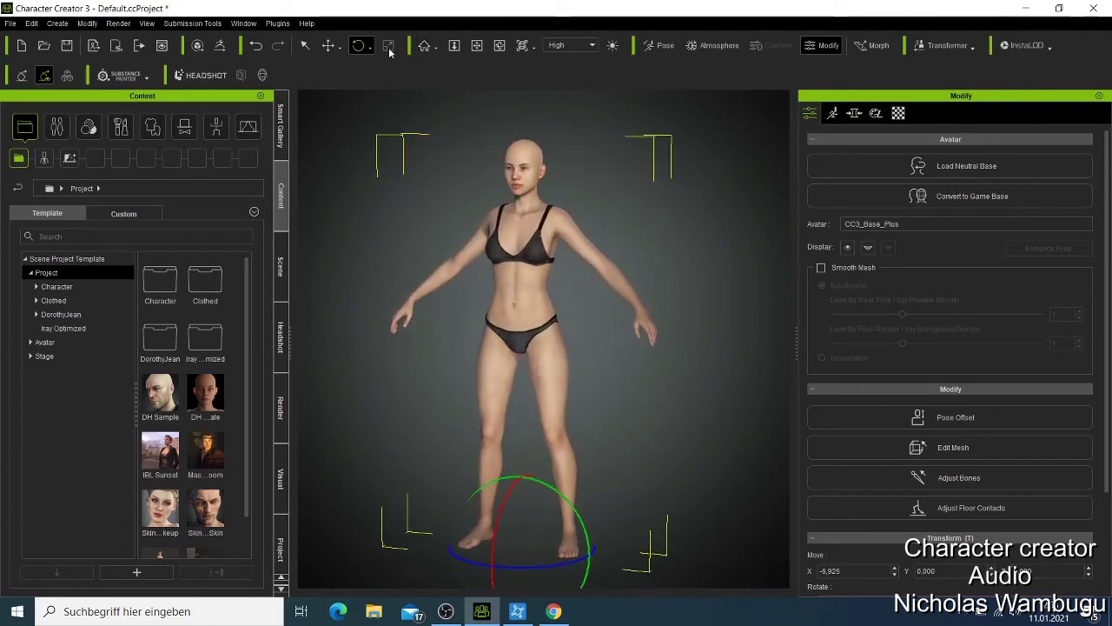
- Try the camera navigation tools, panning the view and orbiting around the avatar
left_click(453, 45)
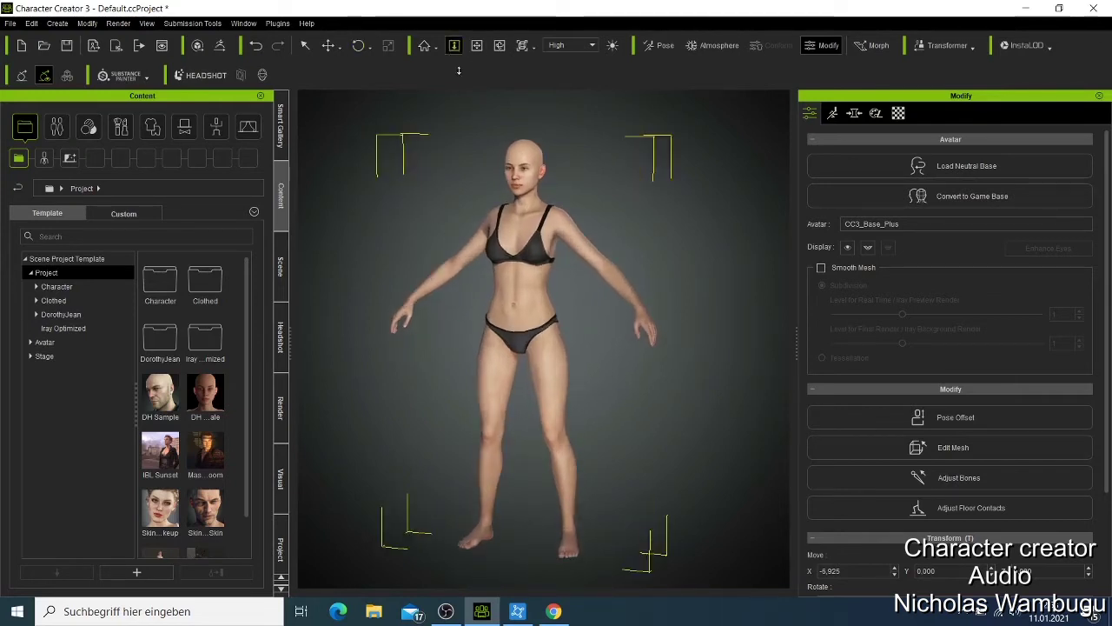
left_click(476, 45)
left_click_drag(535, 306, 518, 290)
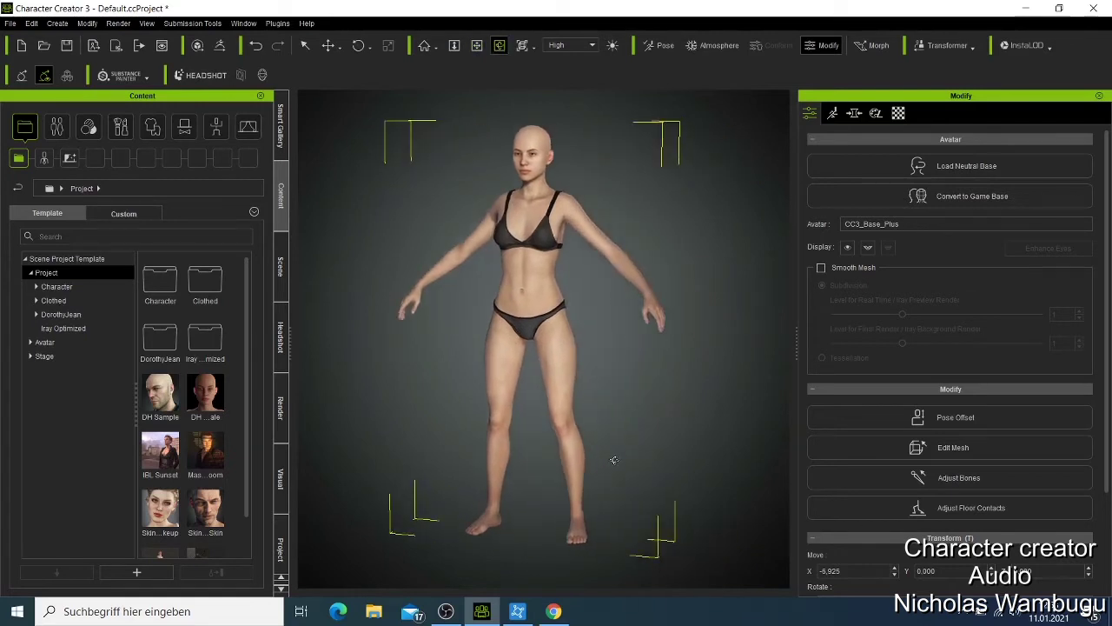
left_click_drag(614, 460, 479, 165)
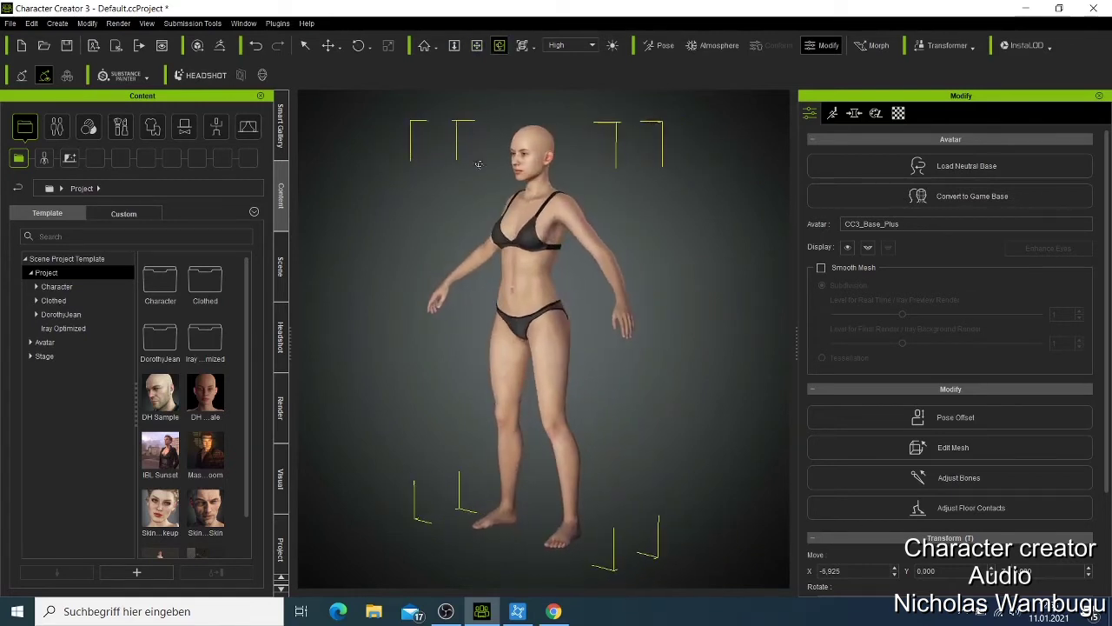
- View the avatar from the Front and Back camera presets
left_click(524, 46)
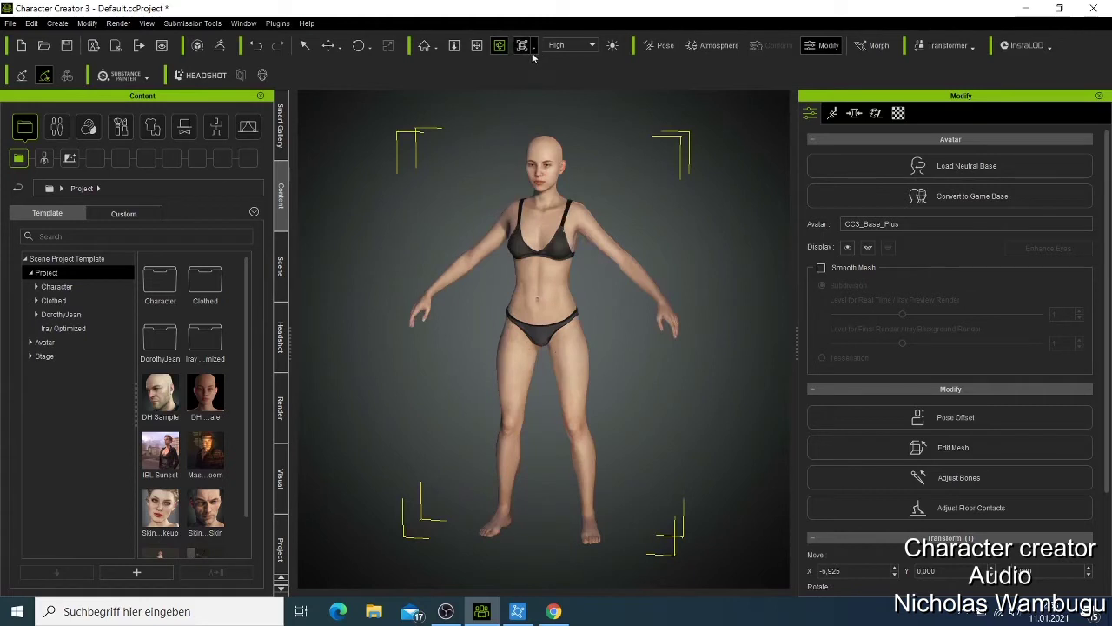
left_click(532, 50)
left_click(537, 65)
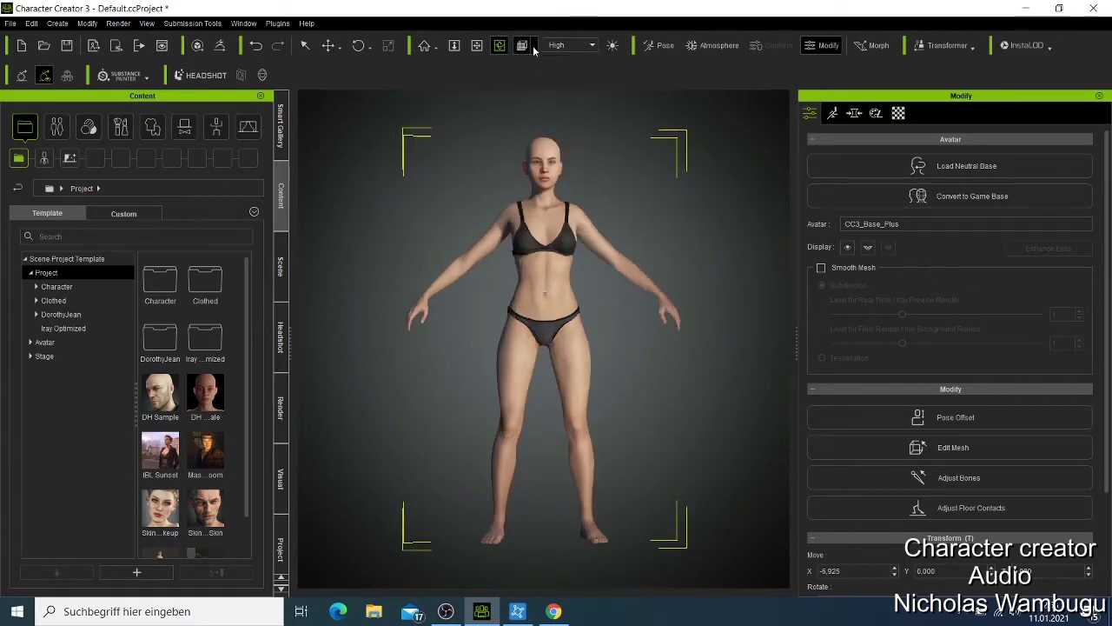
left_click(532, 45)
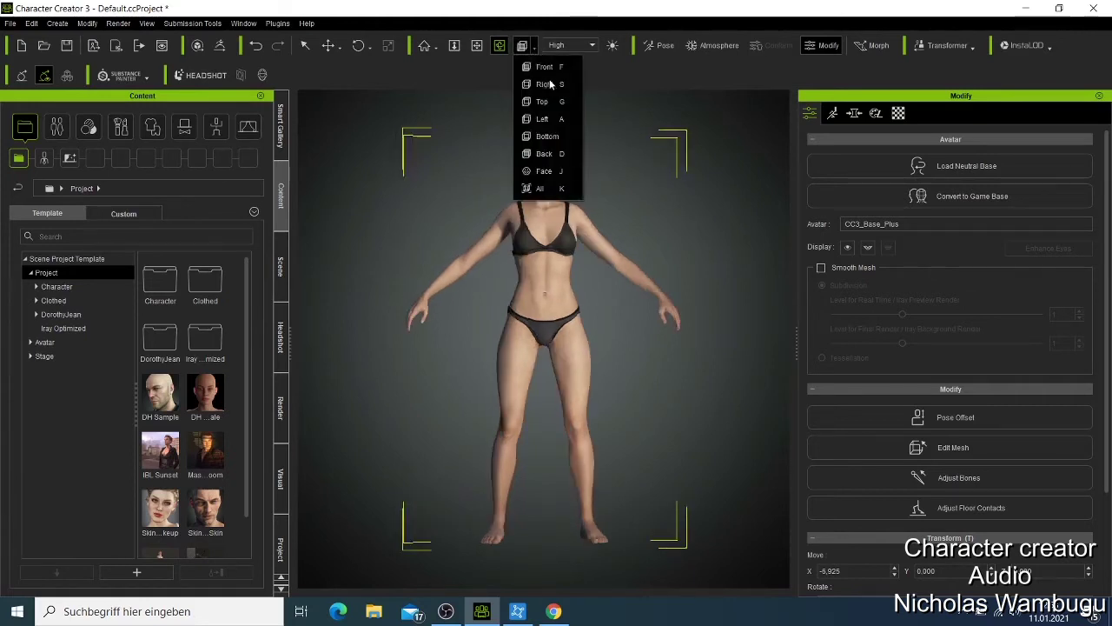
left_click(546, 154)
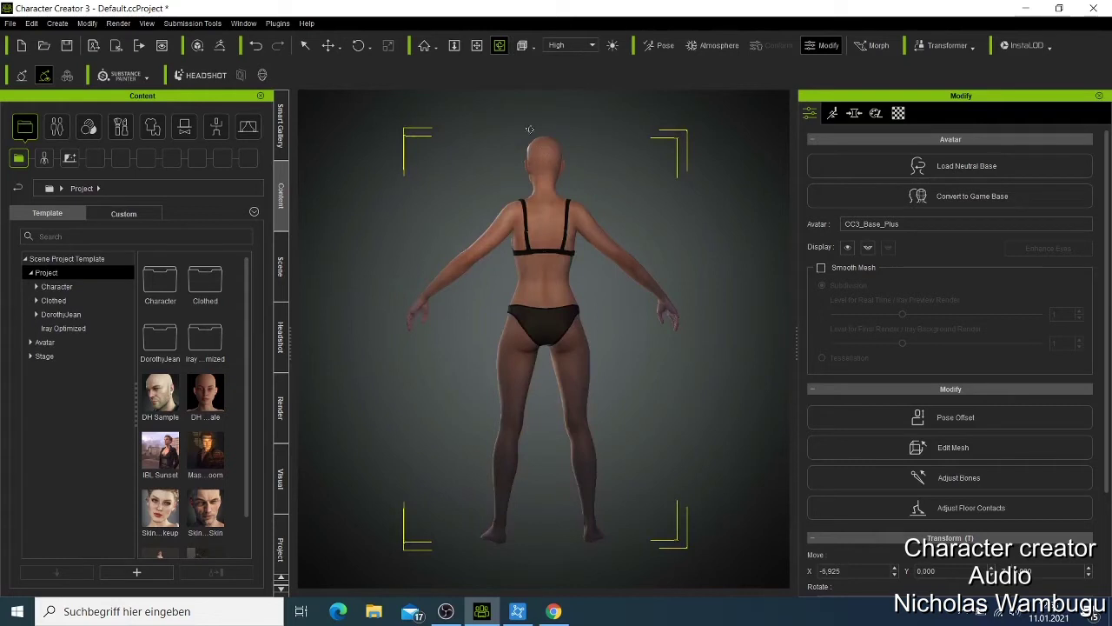
- Look at the avatar through the Top and Bottom camera presets, and return to the Front view
left_click(533, 52)
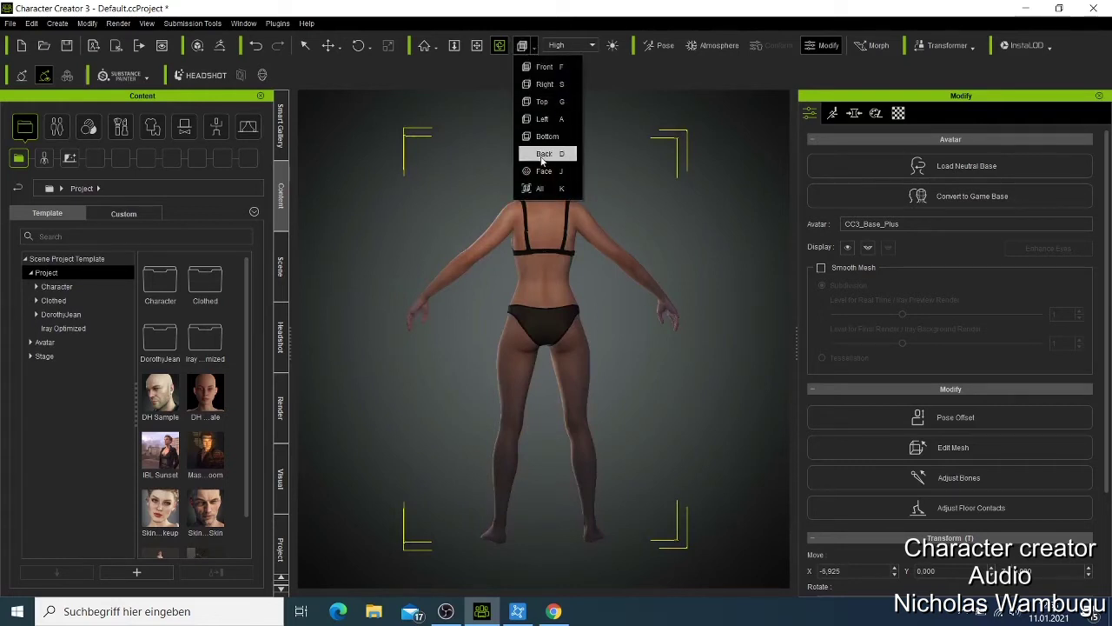
left_click(540, 106)
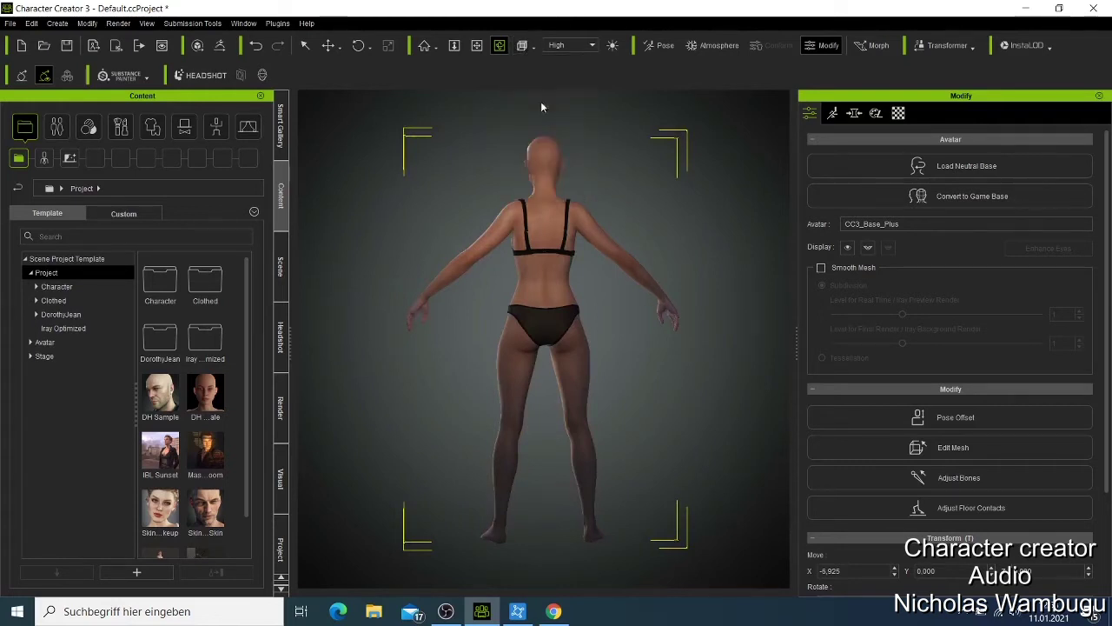
left_click(532, 50)
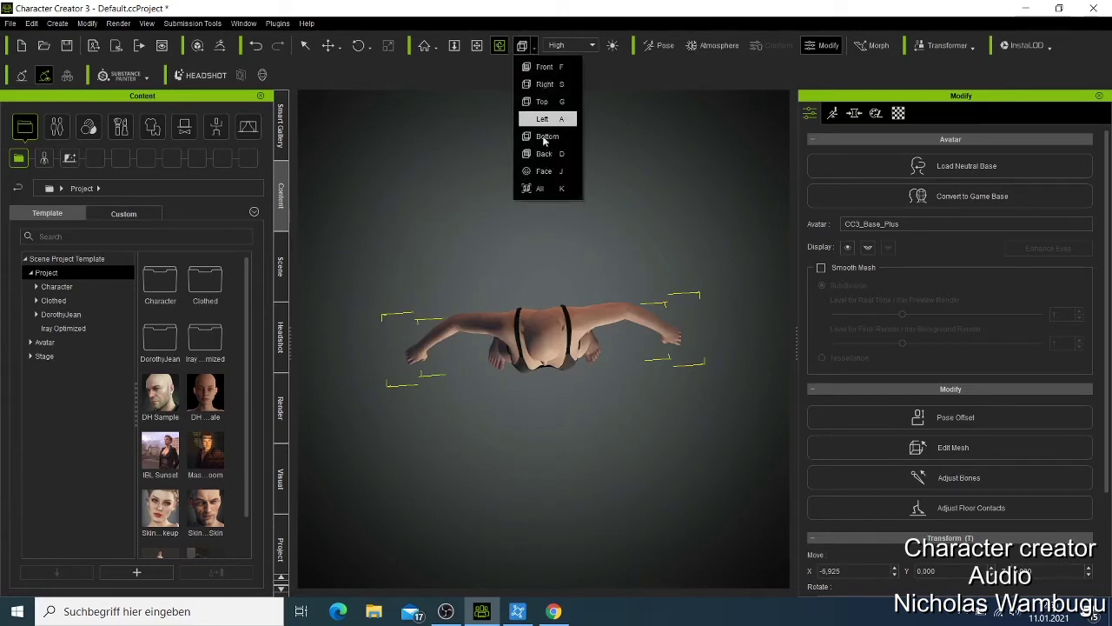
left_click(544, 136)
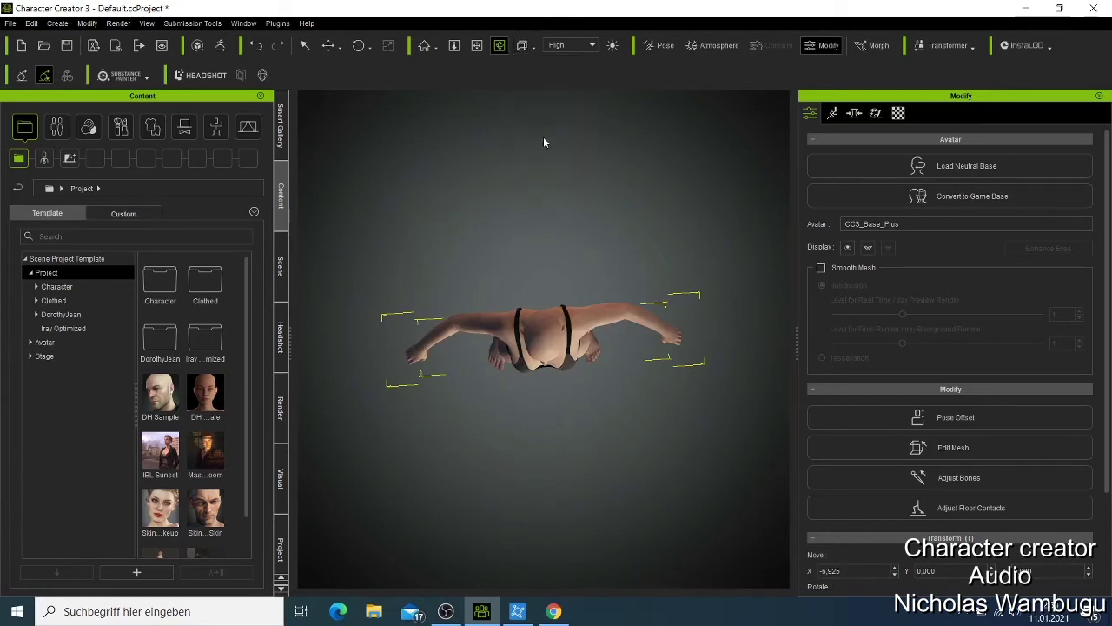
left_click(534, 49)
left_click(540, 69)
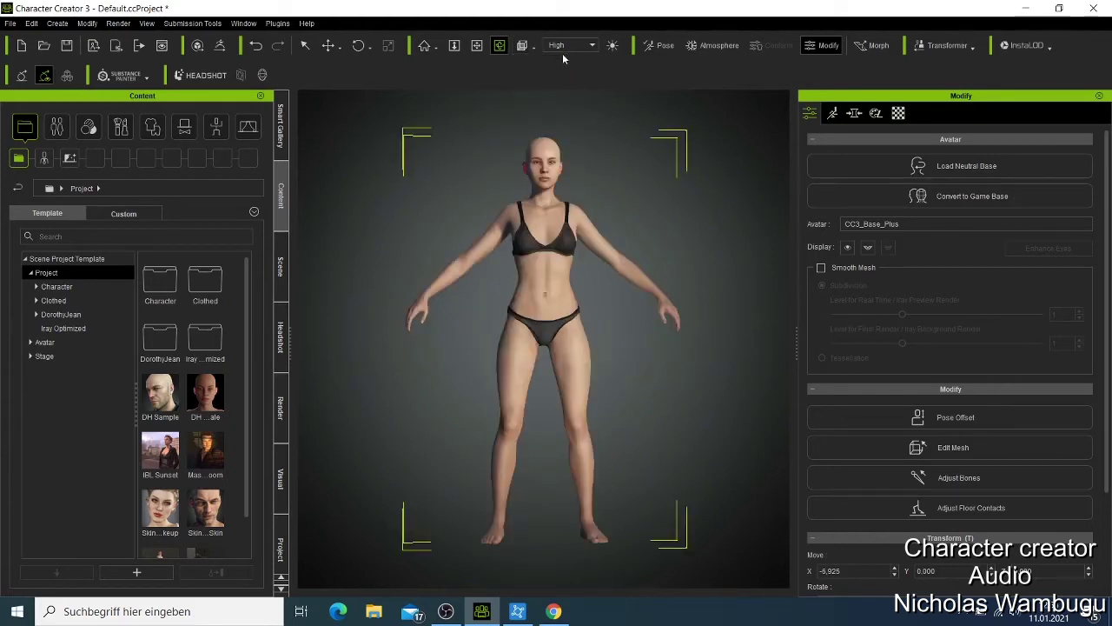
- Try the Custom display quality in the viewport and set the quality back to High
left_click(570, 45)
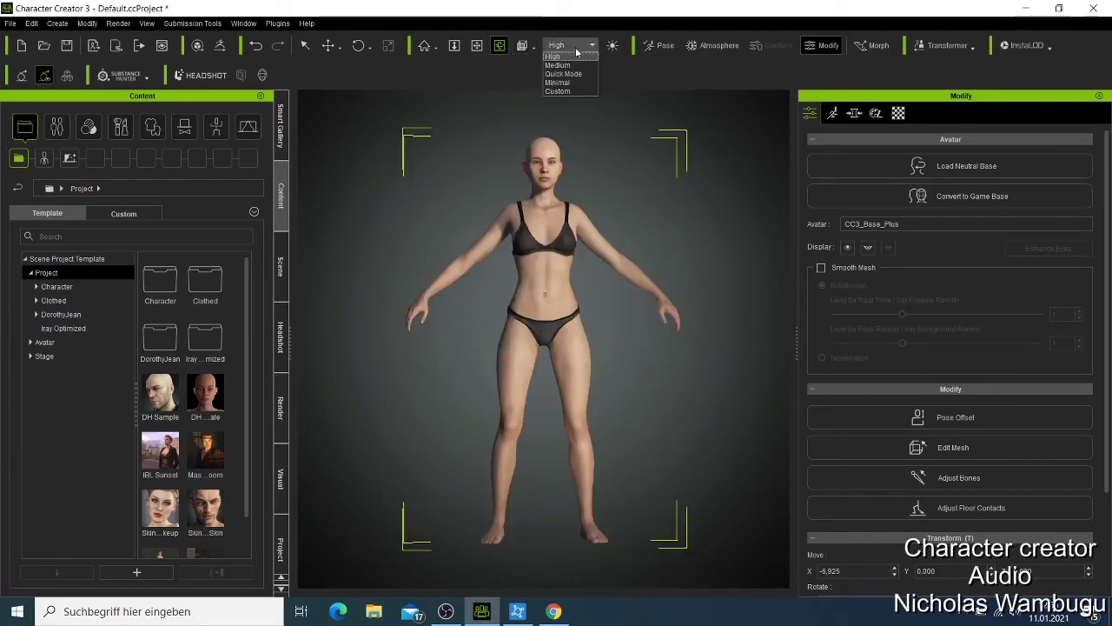
left_click(565, 87)
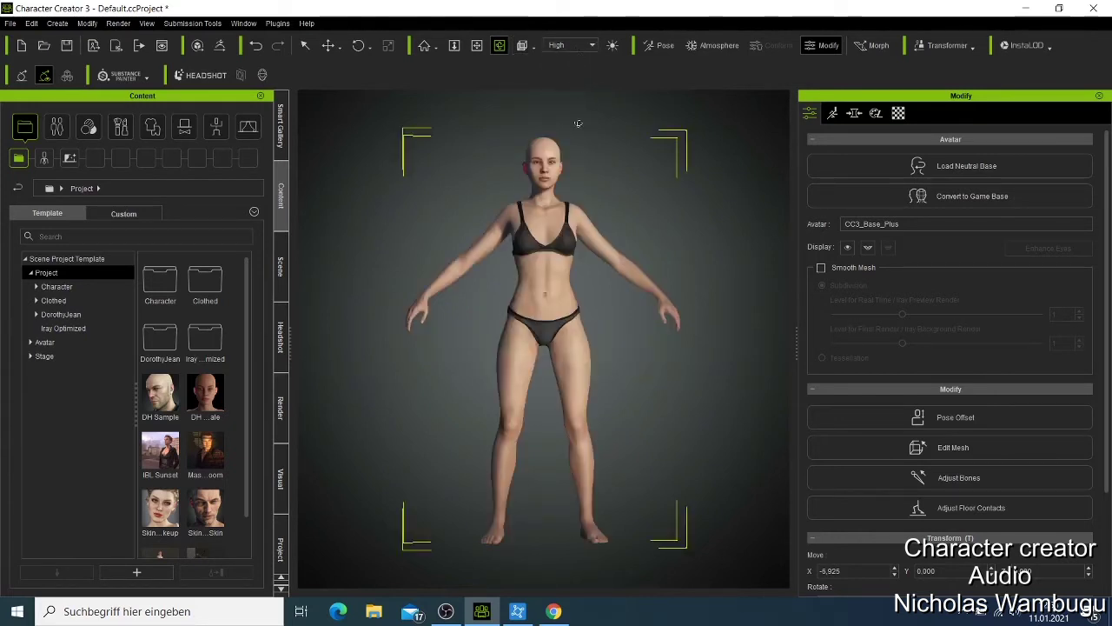
left_click(573, 47)
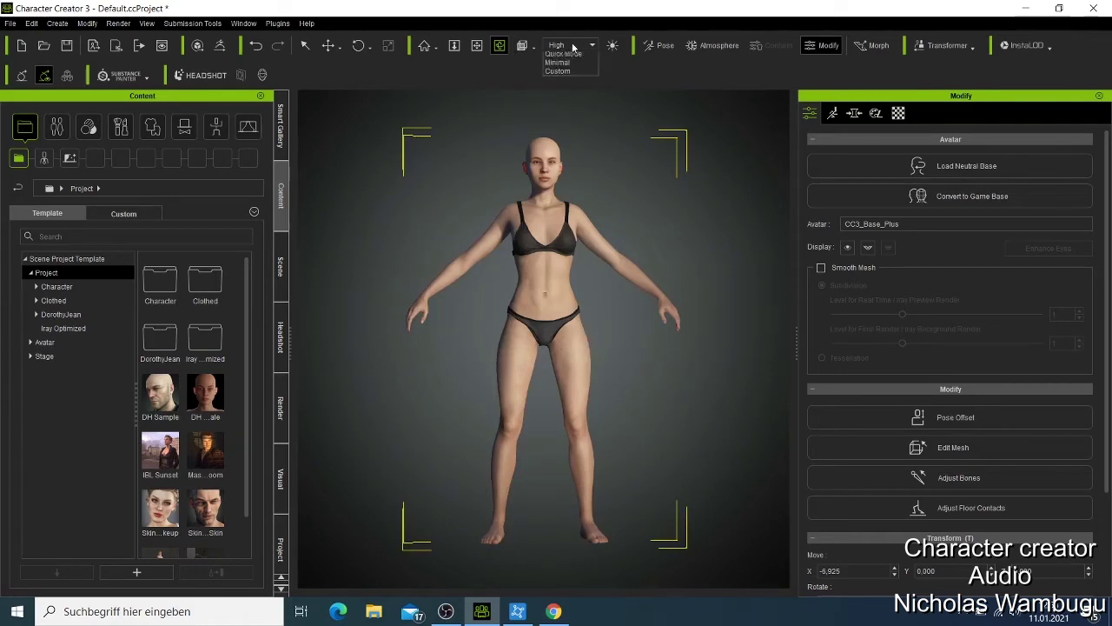
left_click(566, 83)
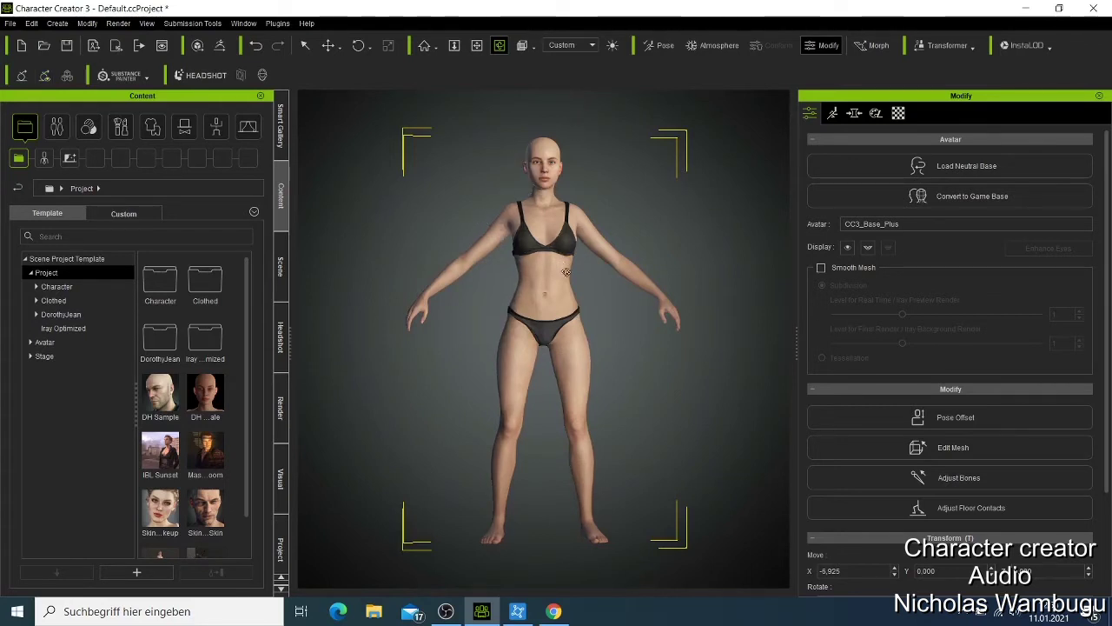
left_click(591, 45)
left_click(582, 57)
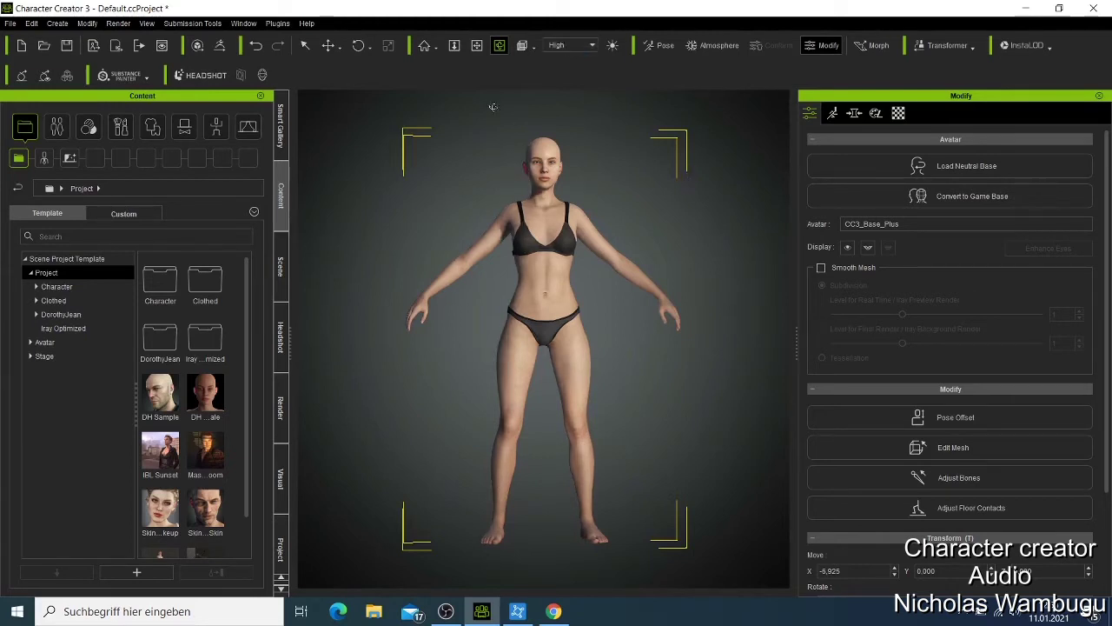
- Turn the auxiliary light on and off again
left_click(613, 47)
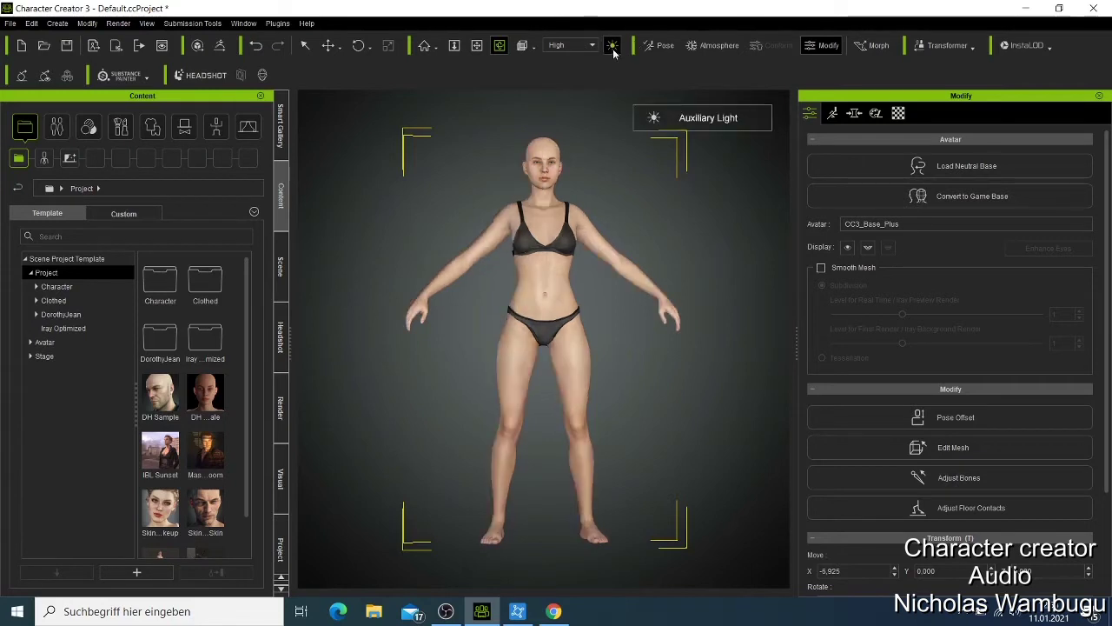
left_click(612, 48)
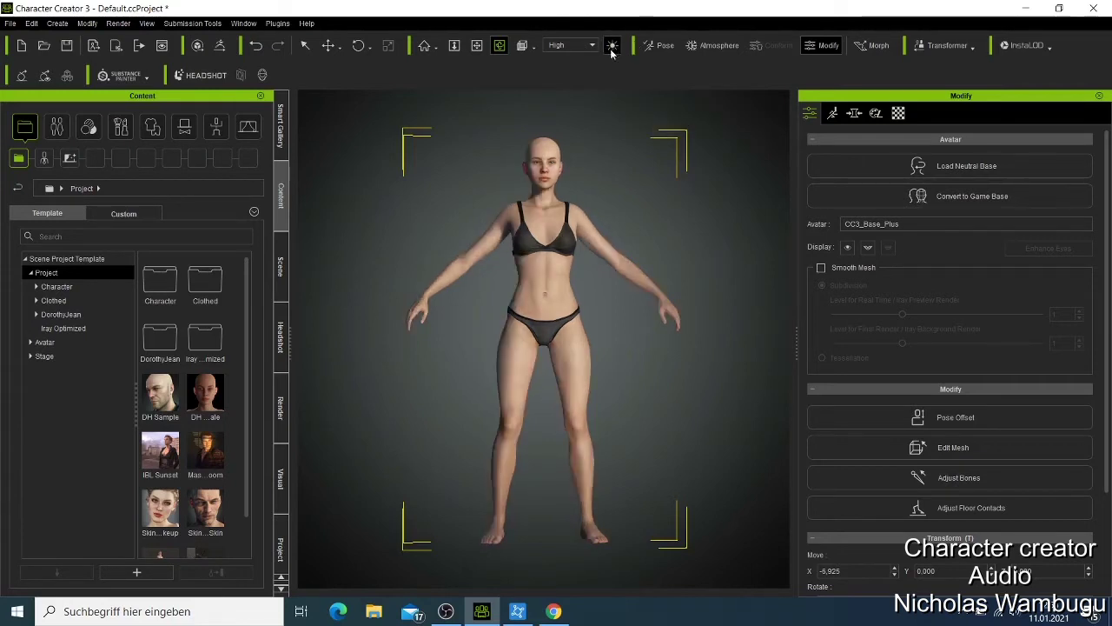
- Open the pose library and apply the _T Pose to the avatar, followed by the Model pose
left_click(657, 47)
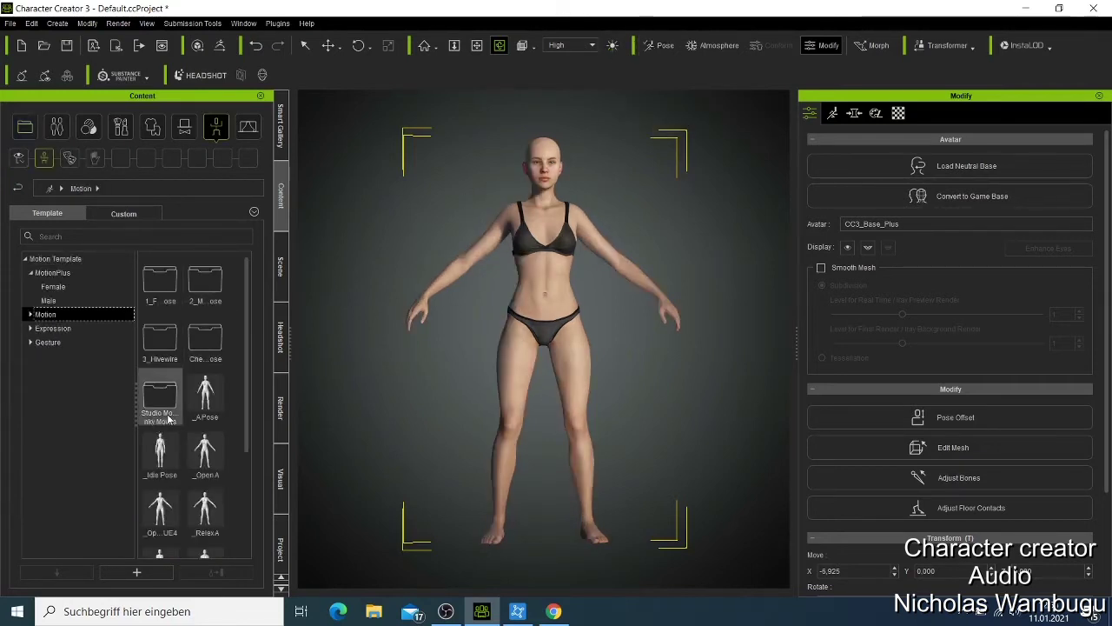
scroll(169, 418, "down", 3)
double_click(171, 465)
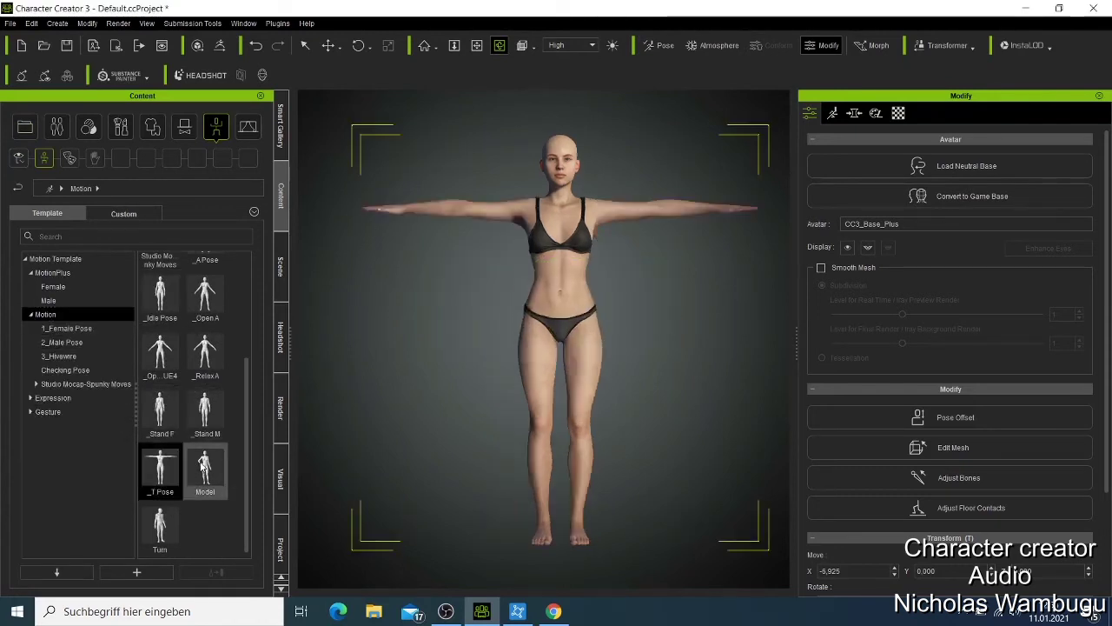
double_click(204, 467)
- Apply the first reclining pose from the 1_Female Pose folder to the avatar
scroll(189, 400, "up", 3)
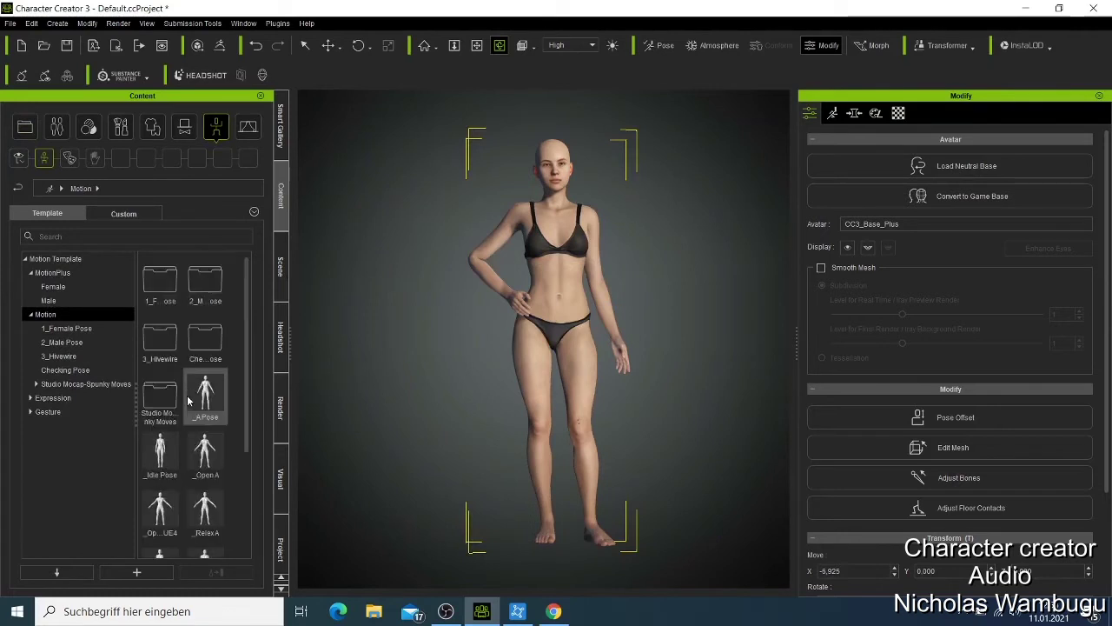
double_click(157, 289)
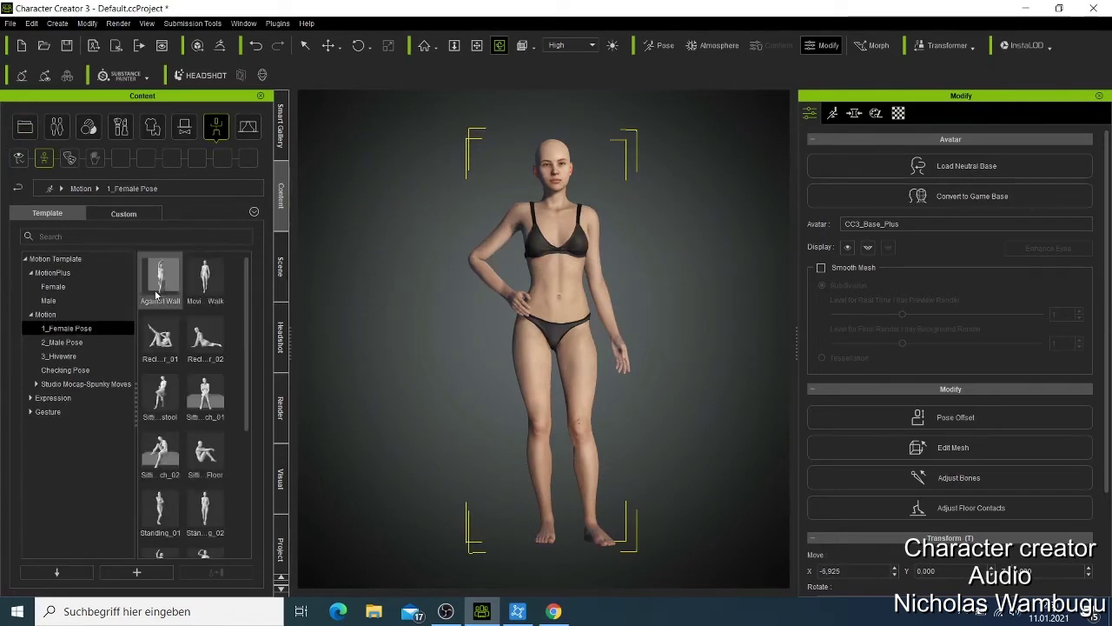
double_click(169, 336)
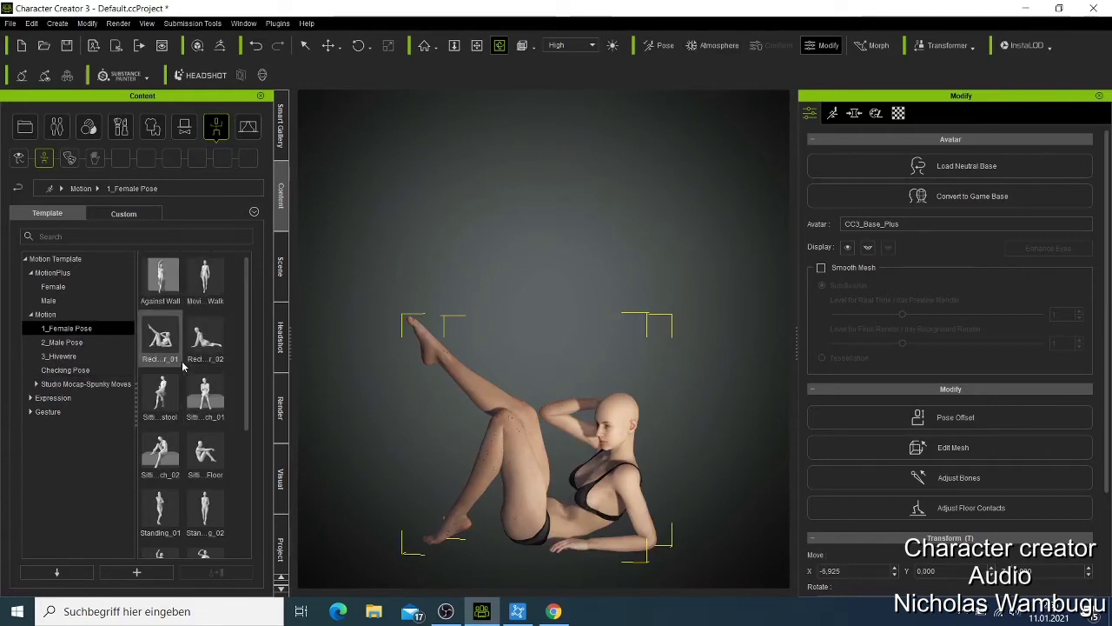
- Return to the main Motion folder and apply the _Relax A pose to the avatar
scroll(186, 372, "down", 3)
left_click(15, 188)
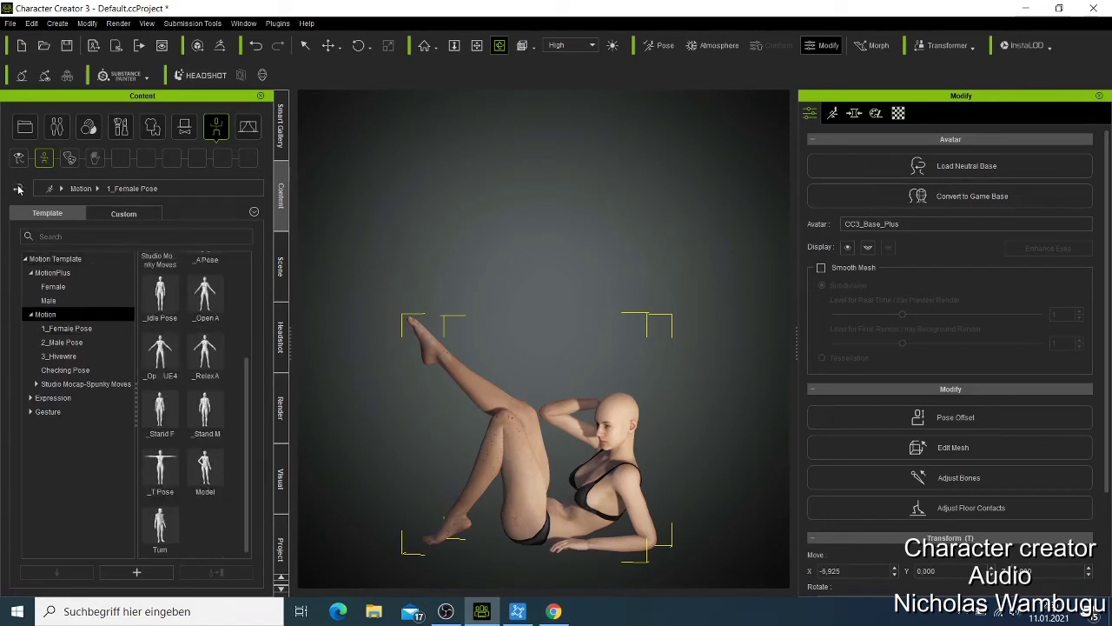
double_click(198, 349)
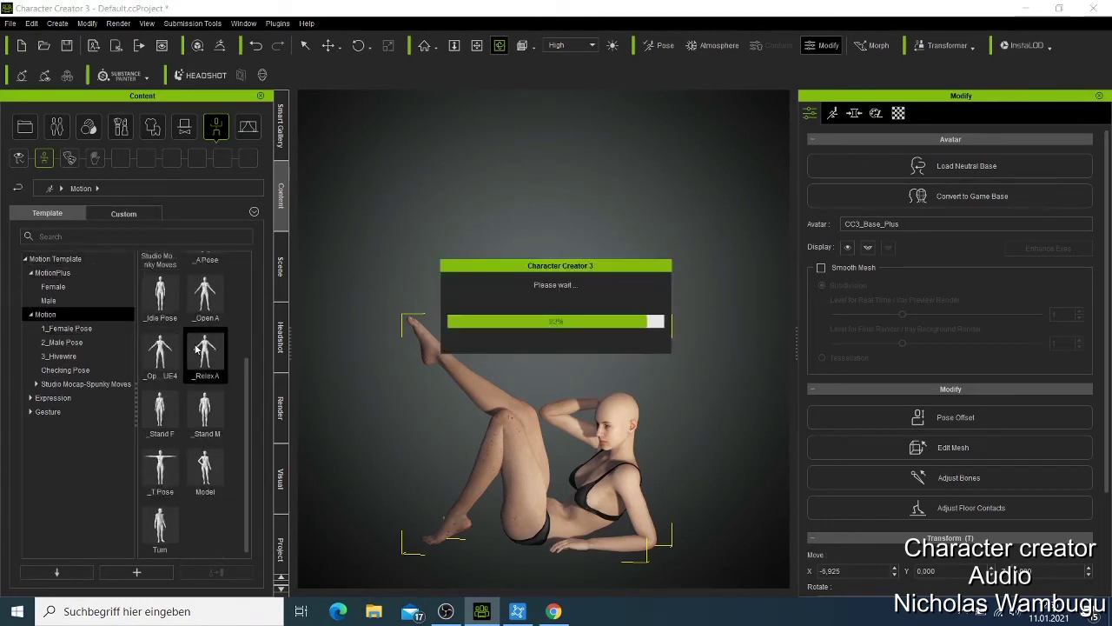
- Open the atmosphere library and apply the +DH_Full Body_Cold atmosphere to the scene
left_click(712, 47)
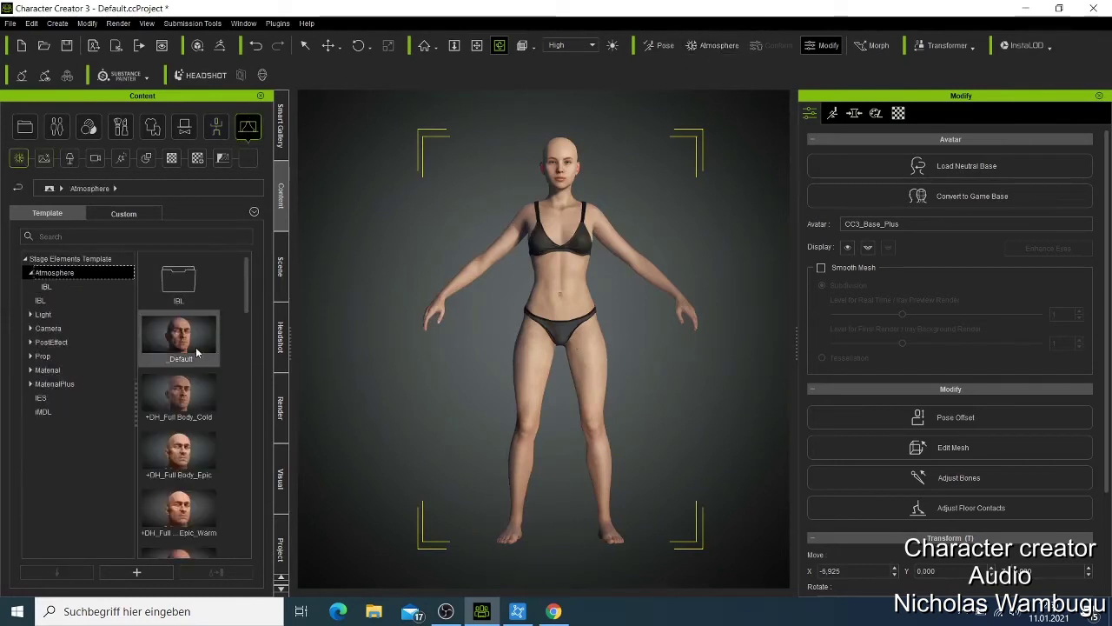
mouse_move(196, 351)
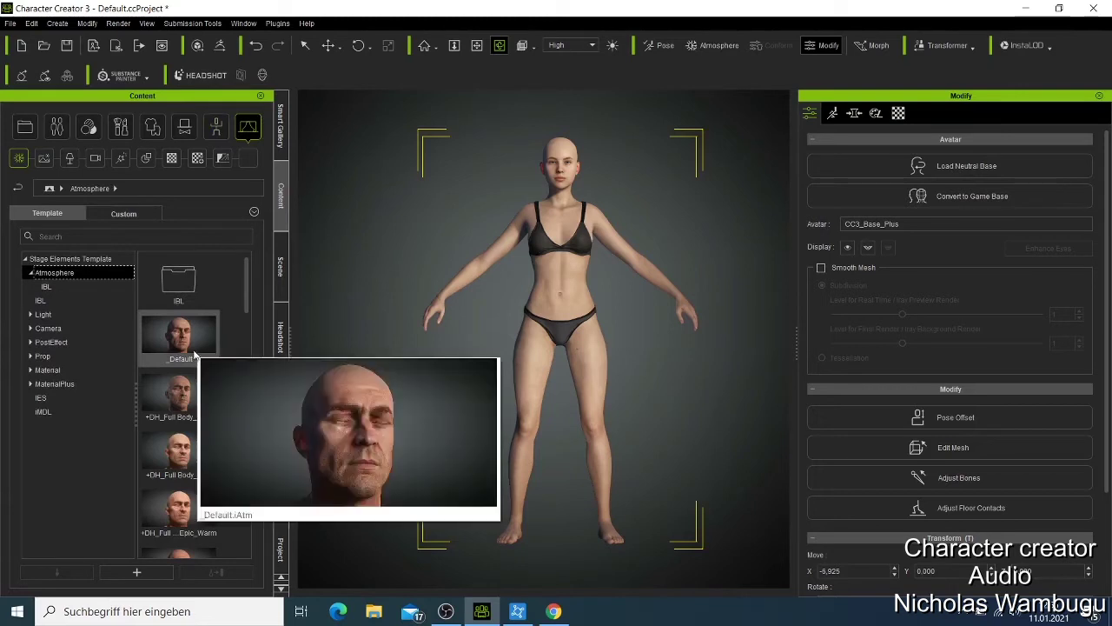
mouse_move(185, 396)
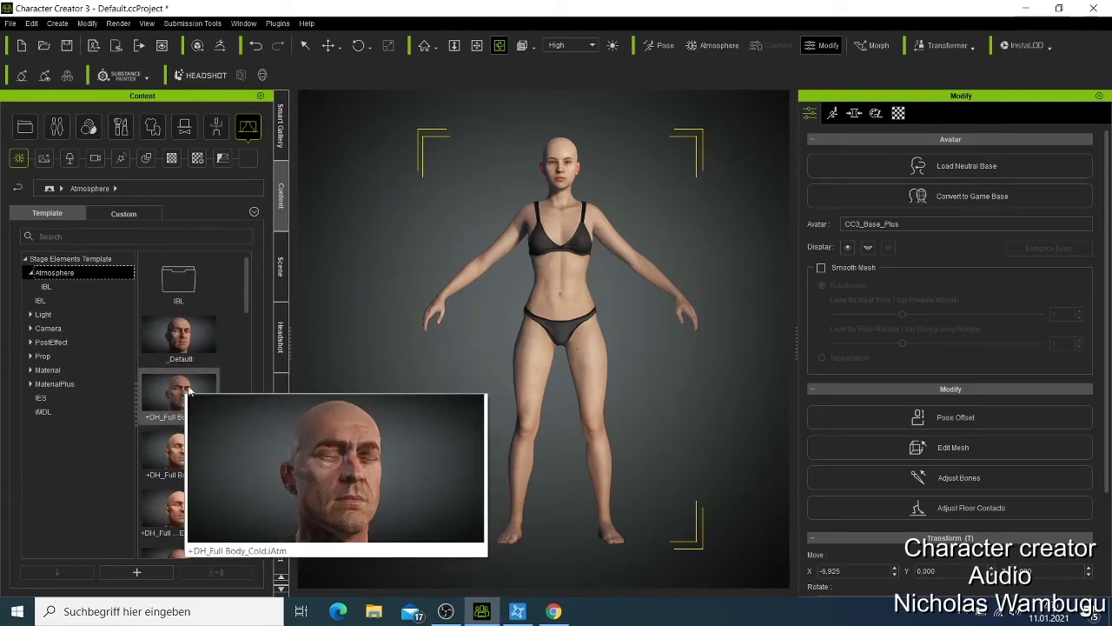
left_click(186, 392)
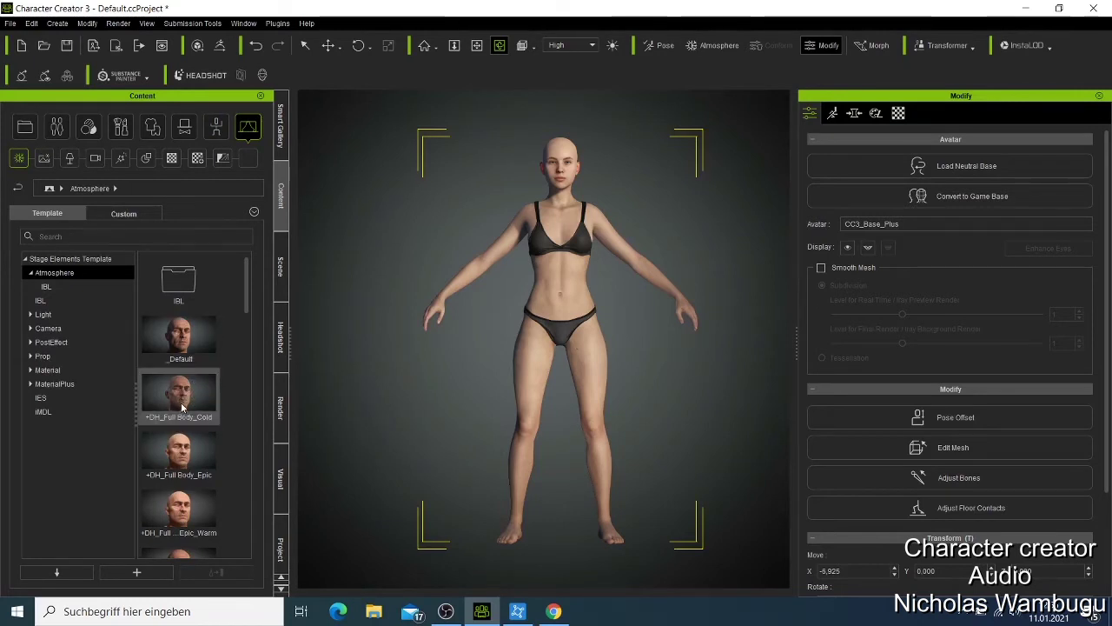
double_click(182, 405)
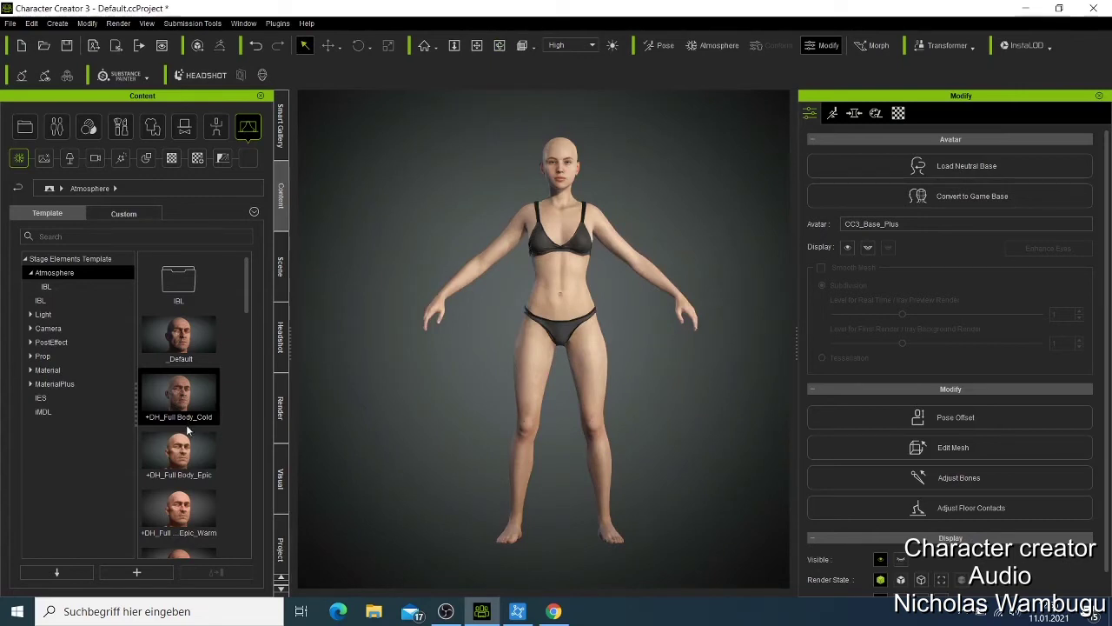
- Apply the _Default atmosphere to the scene and open the Camera folder of the stage elements
double_click(195, 361)
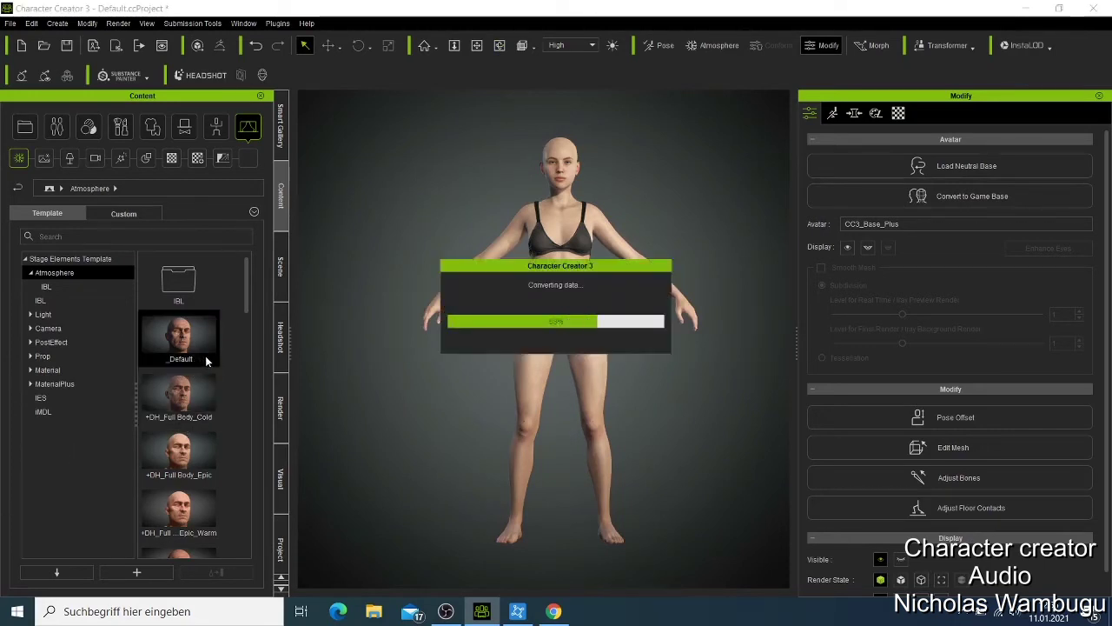
left_click(59, 330)
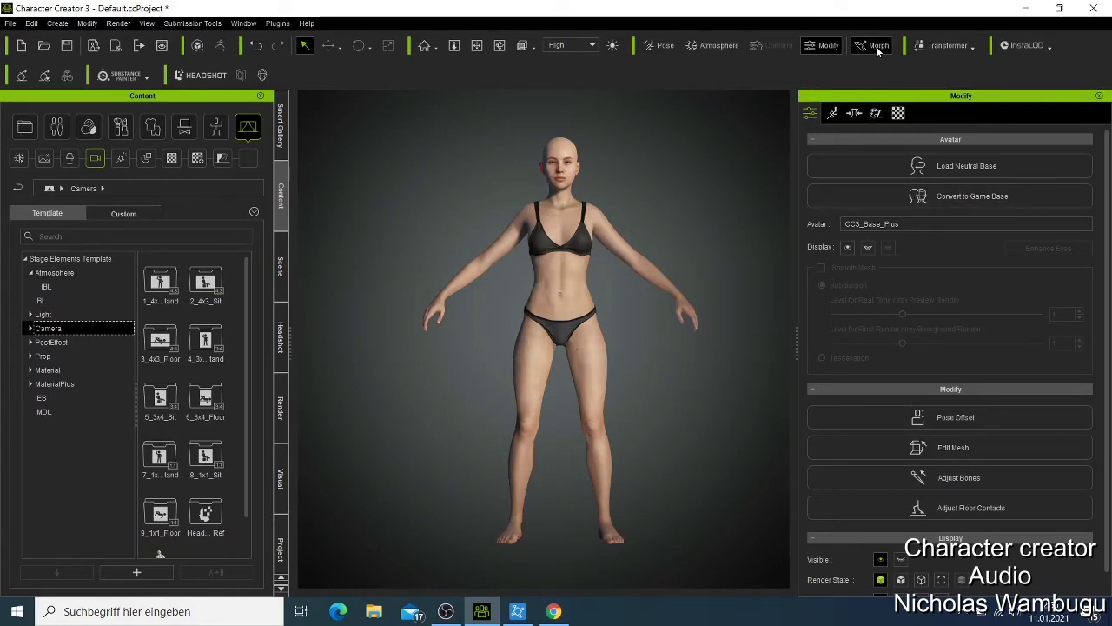
- Hide and redisplay the Modify panel, and show the CC3 and CC3+ options of the Transformer
left_click(829, 46)
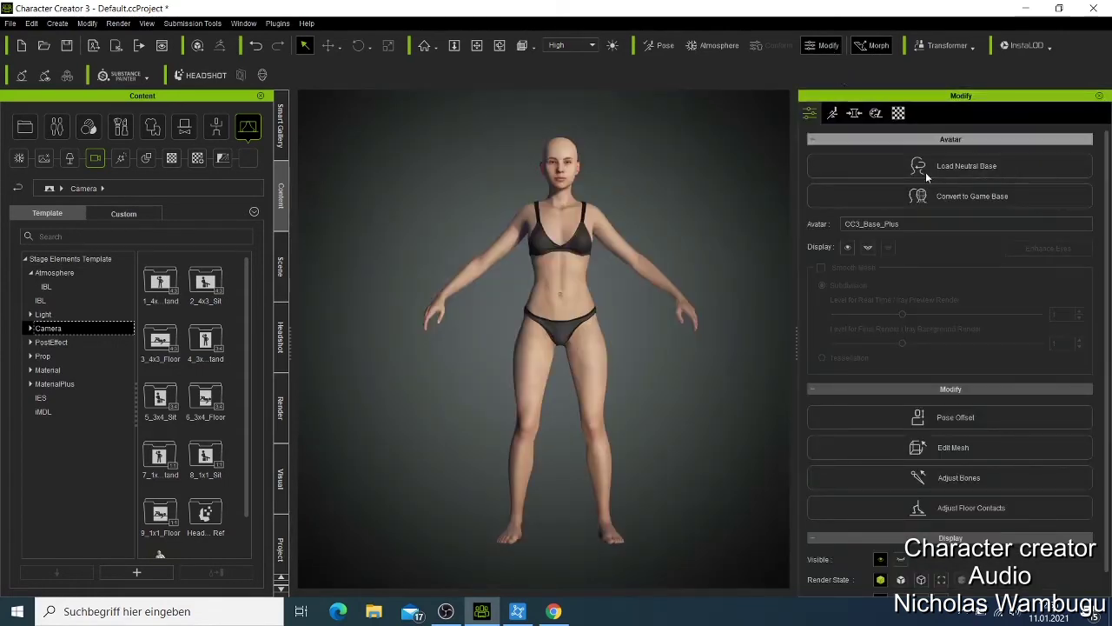
left_click(825, 45)
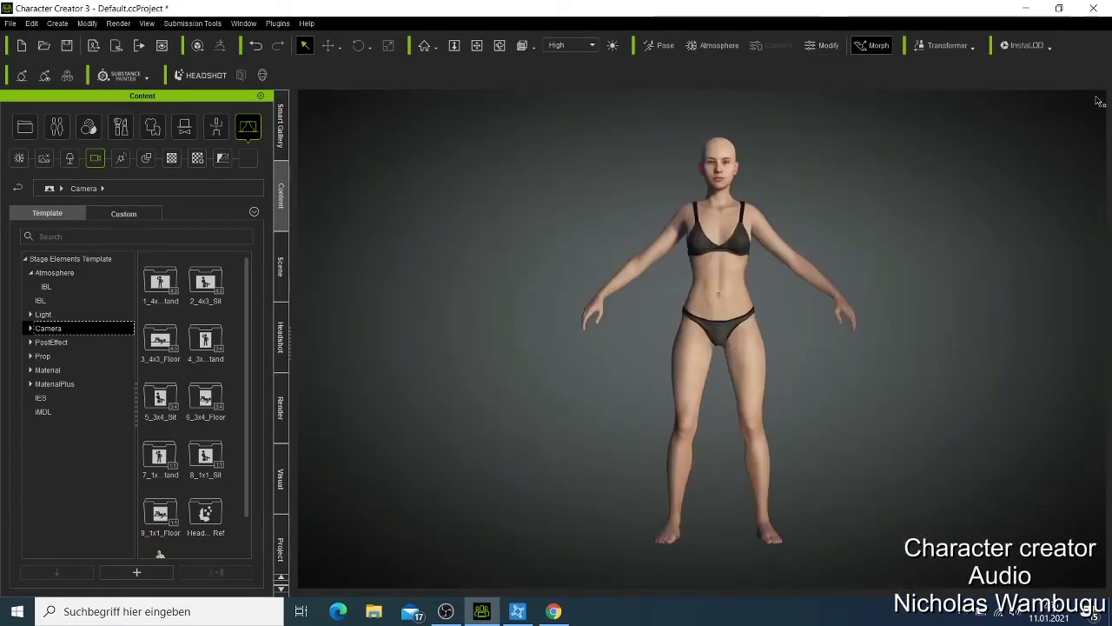
left_click(825, 49)
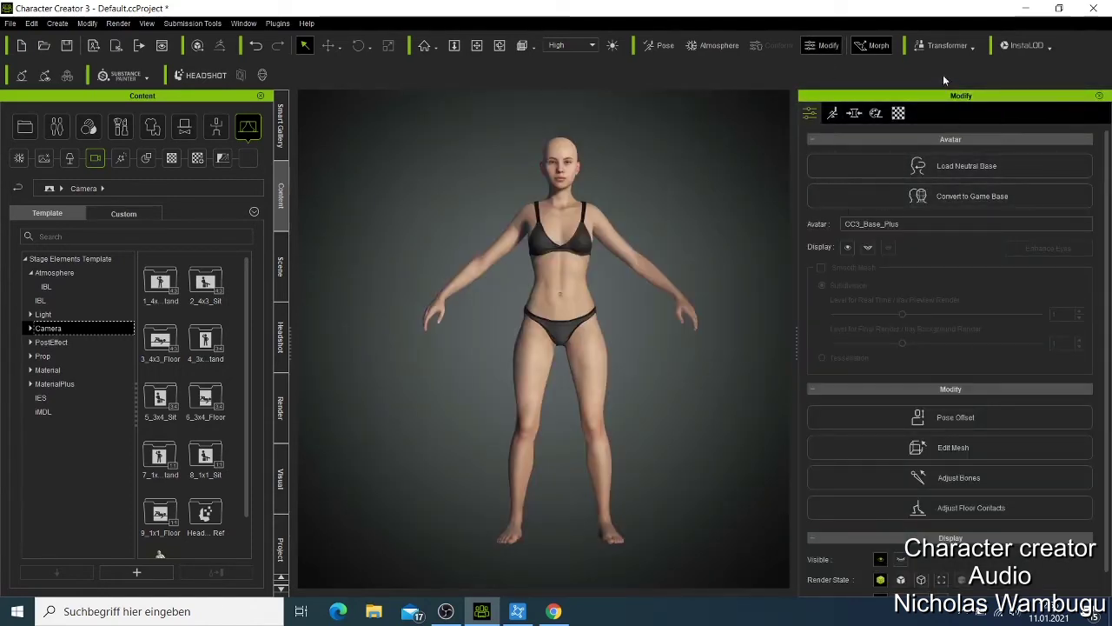
left_click(965, 48)
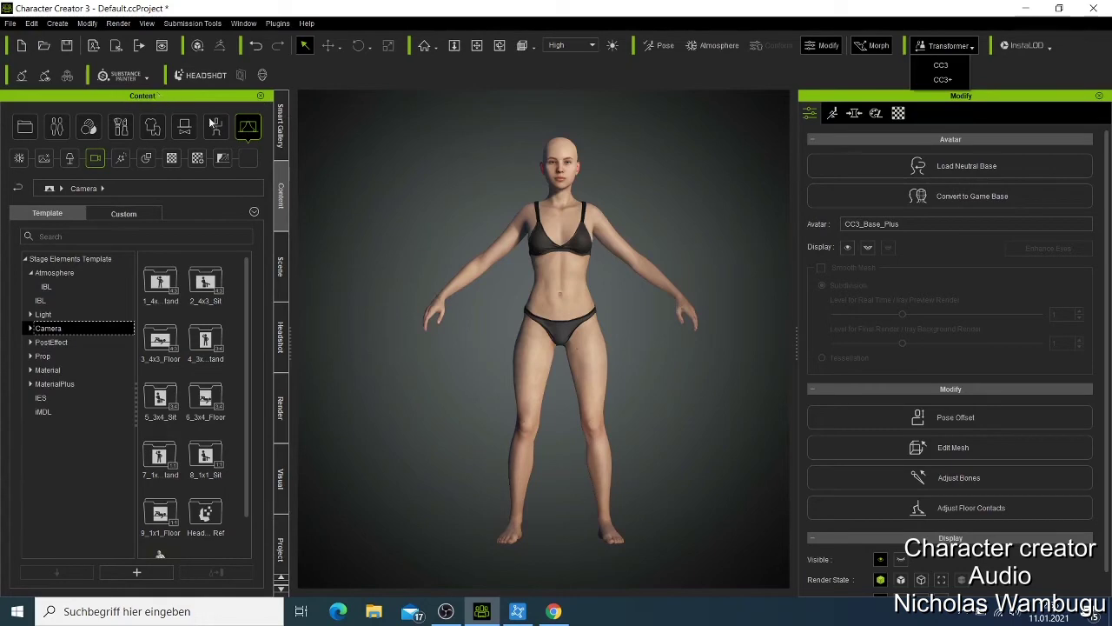
- Open the Smart Gallery, dock it above the Content panel and merge it back into the tabbed panel group
left_click(277, 134)
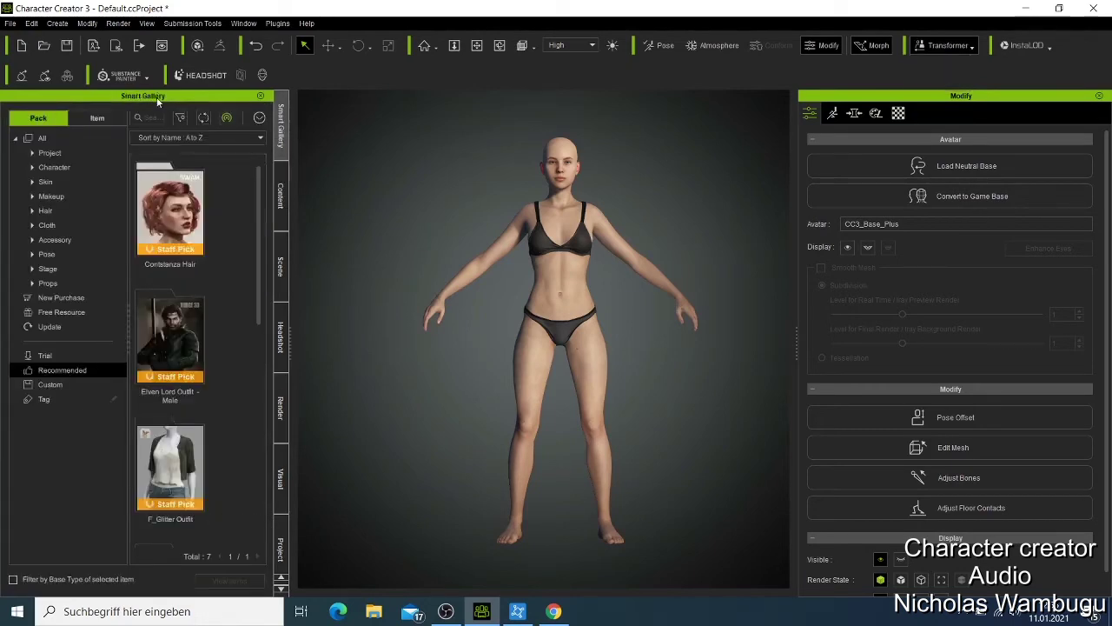
left_click_drag(158, 101, 148, 172)
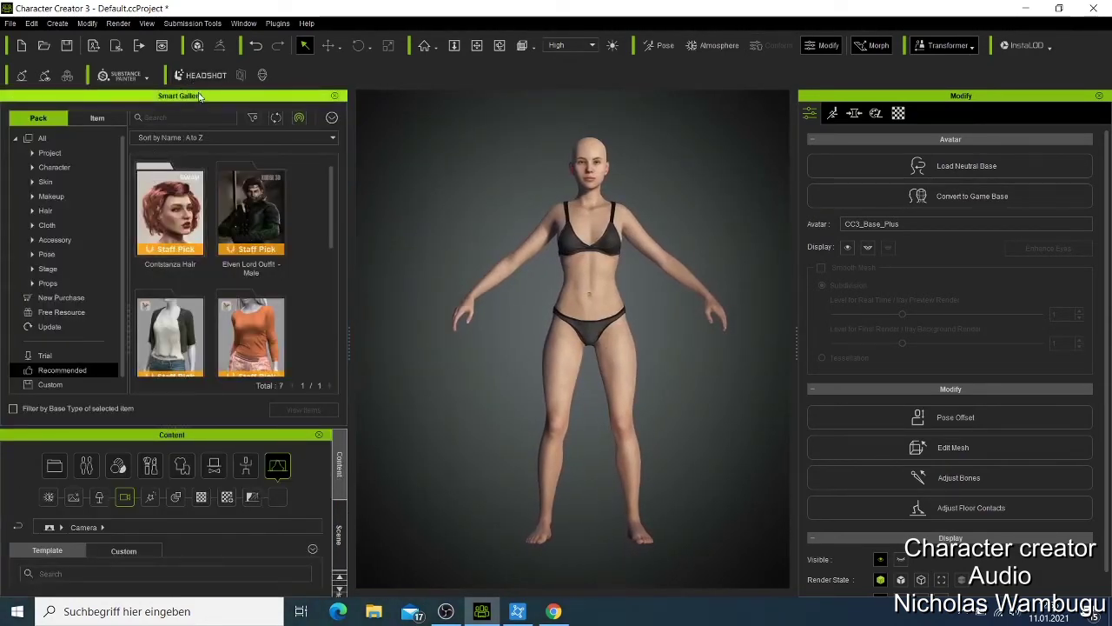
left_click_drag(201, 98, 192, 213)
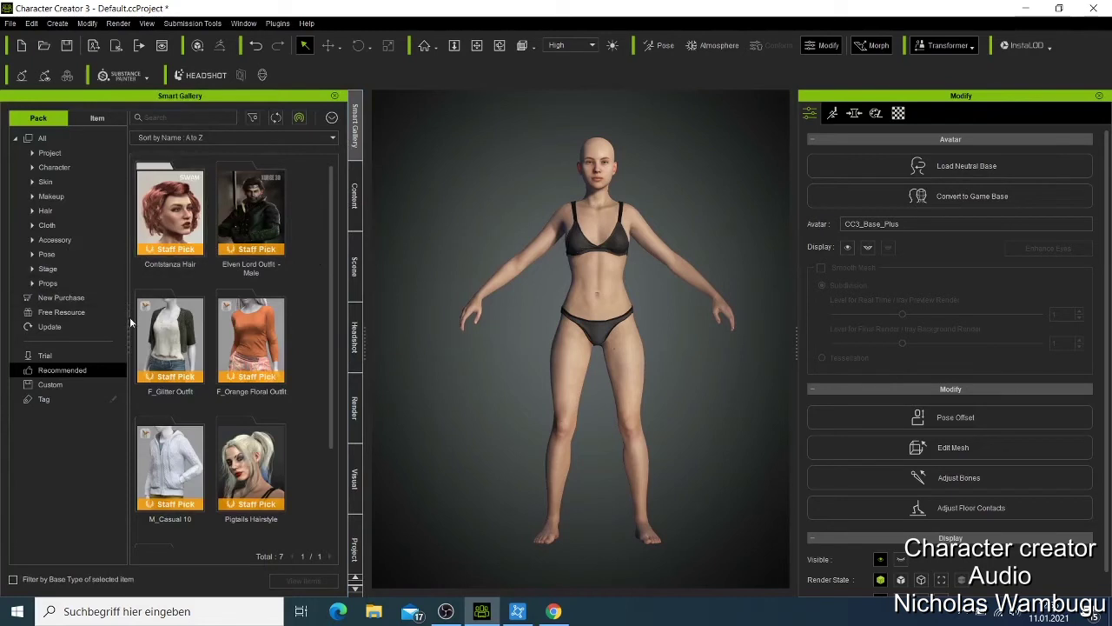
- Widen the Smart Gallery's category list and look through the recommended packs
left_click_drag(132, 317, 218, 318)
scroll(286, 320, "down", 1)
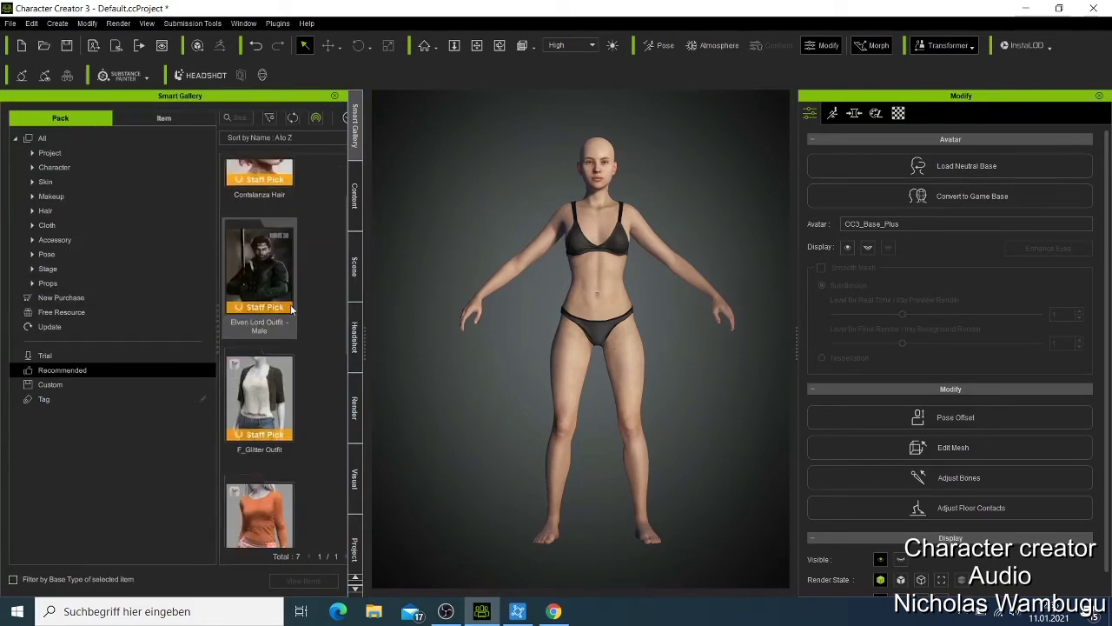
scroll(292, 316, "up", 1)
scroll(294, 315, "down", 1)
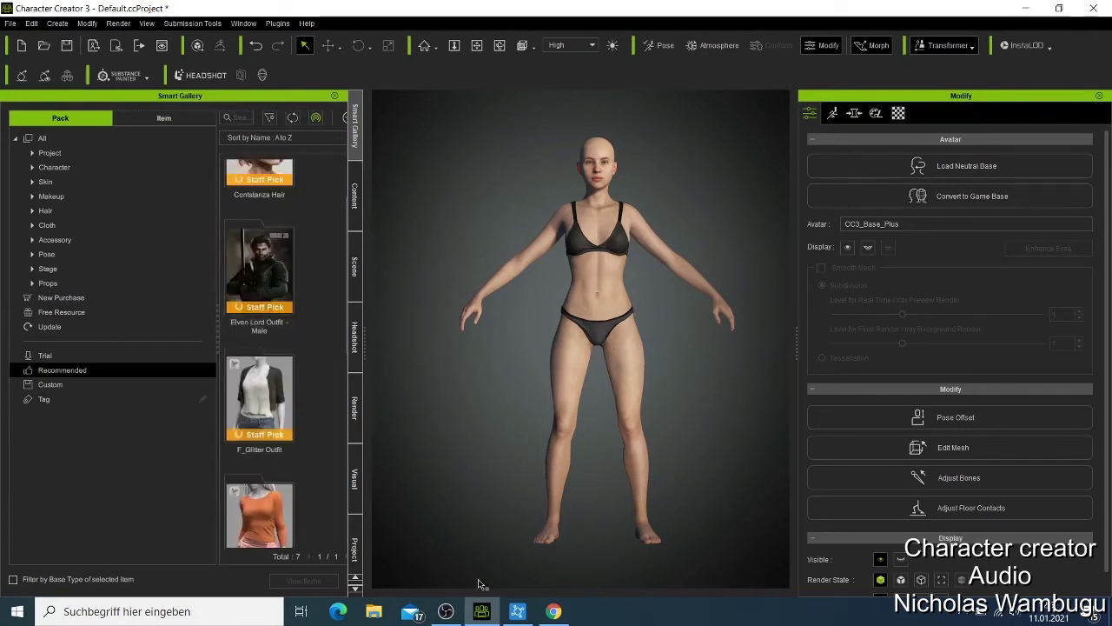
- Show the Smart Gallery plug-in in Reallusion Hub, minimise the hub and return to browsing the recommended packs in Character Creator 3
left_click(514, 613)
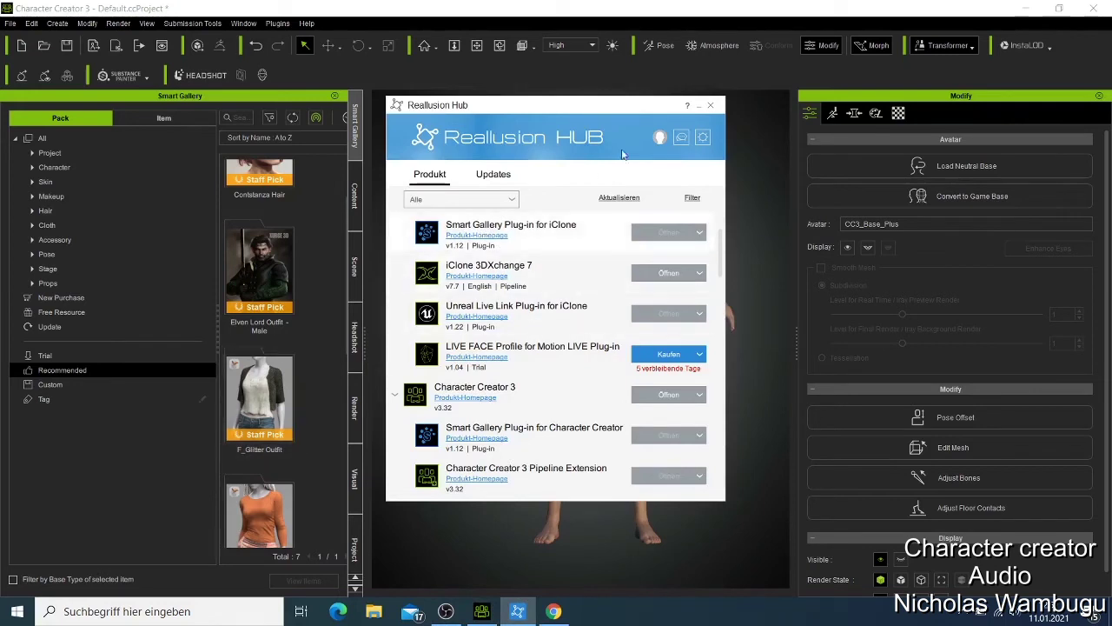
left_click(699, 106)
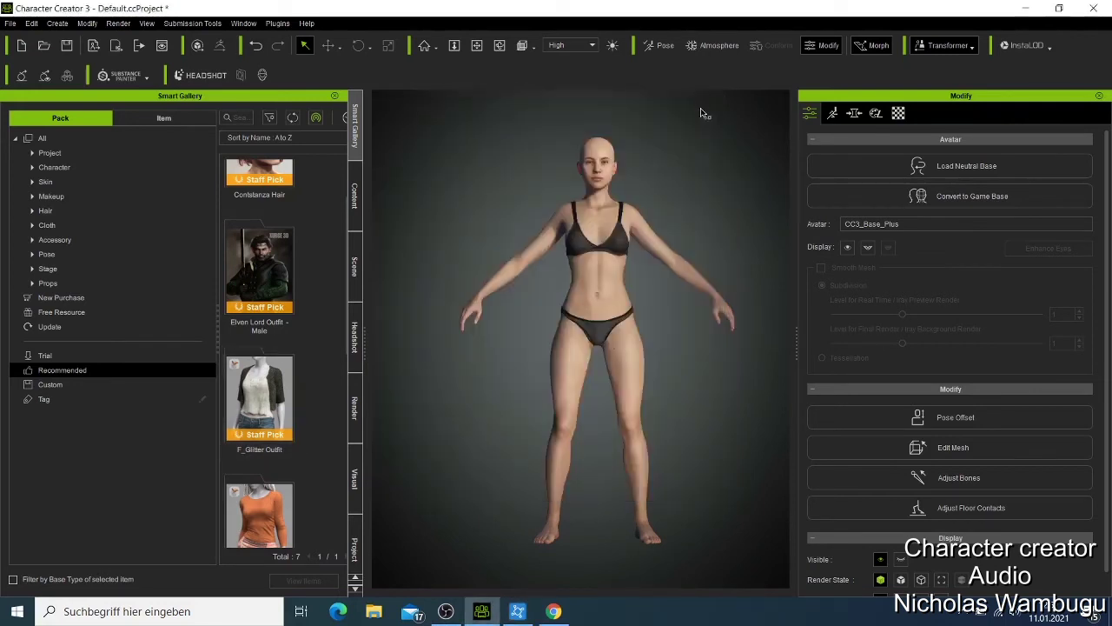
scroll(276, 302, "down", 2)
scroll(276, 302, "down", 3)
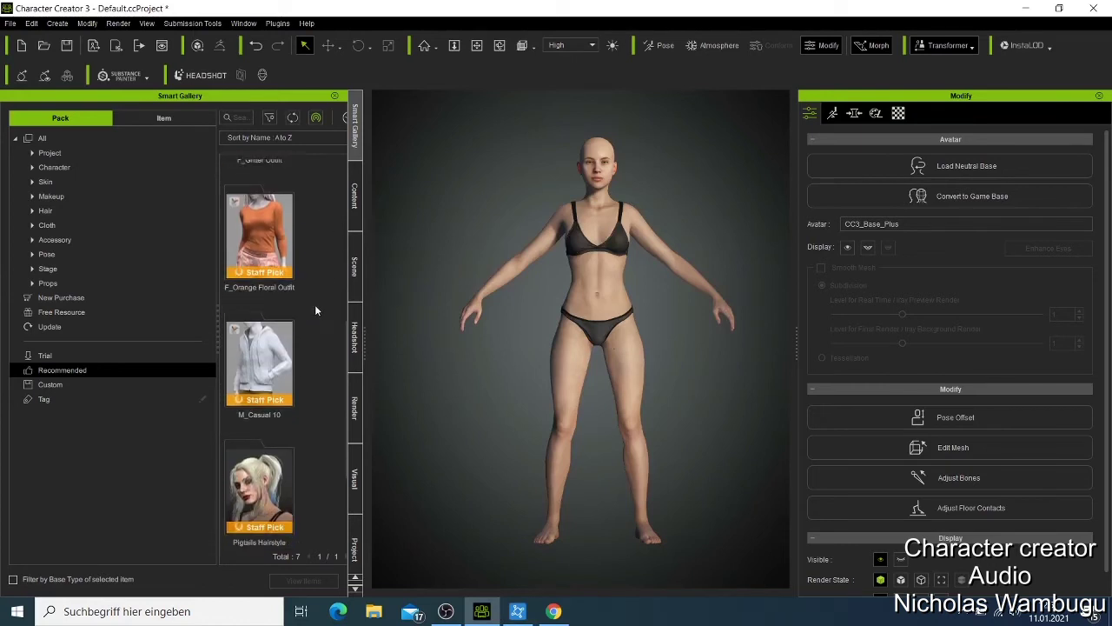
scroll(330, 307, "up", 3)
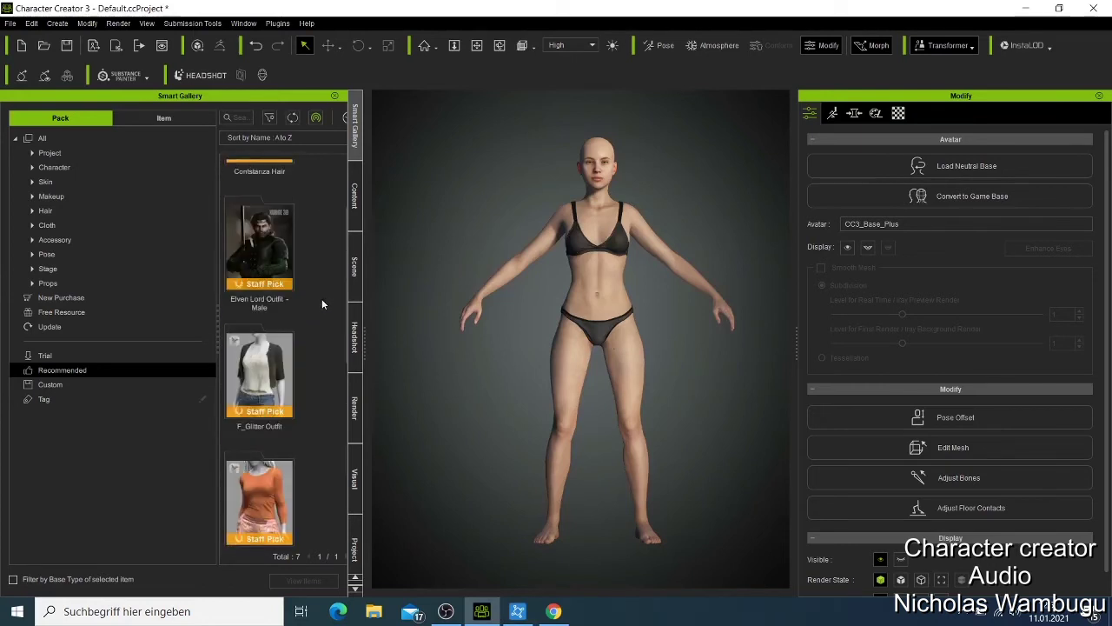
scroll(331, 311, "up", 1)
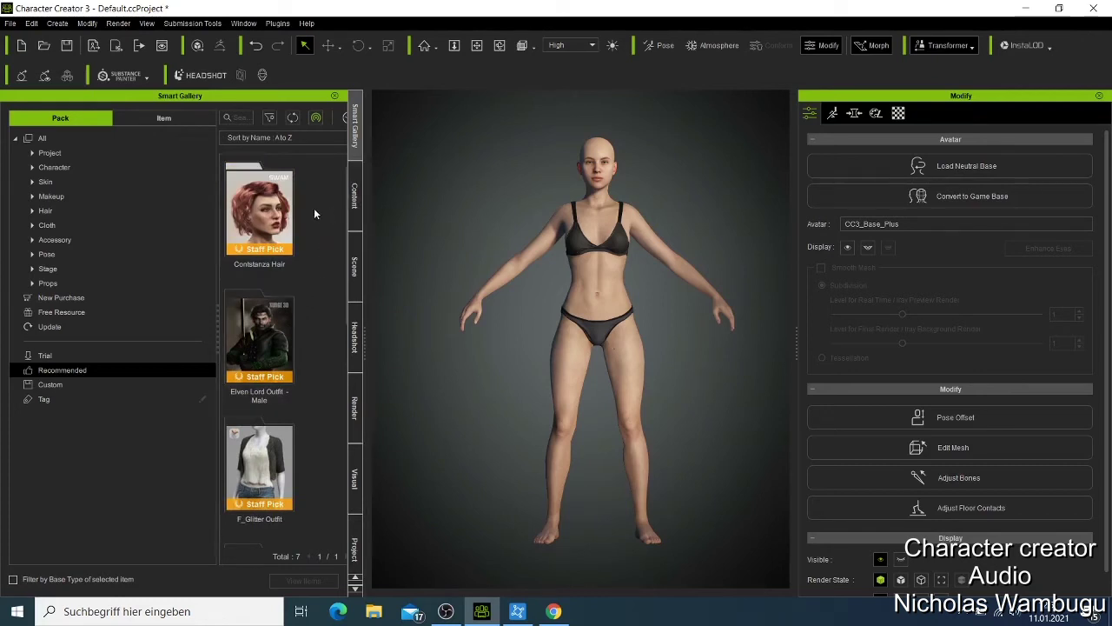
- Display the Content library, widen its folder tree and open the Project category
left_click(353, 206)
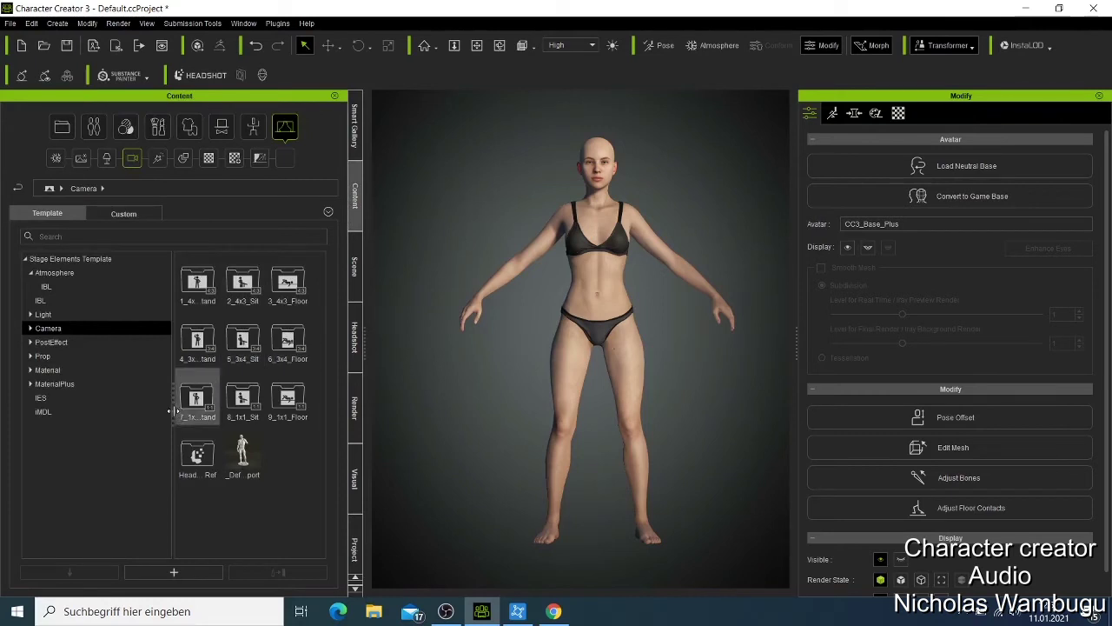
left_click_drag(176, 408, 240, 407)
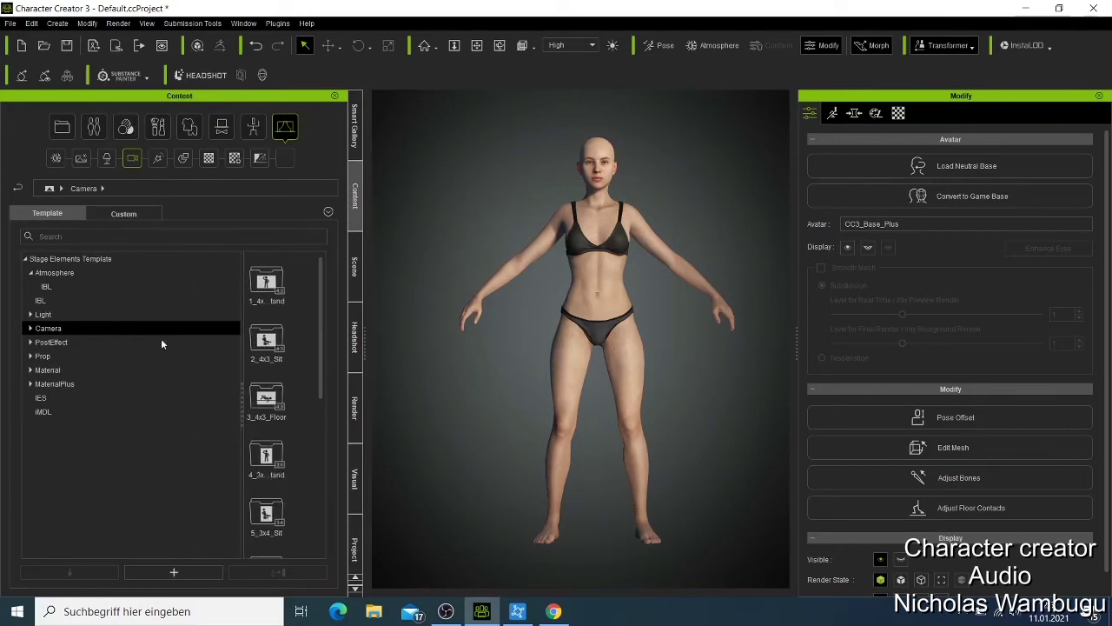
left_click(64, 132)
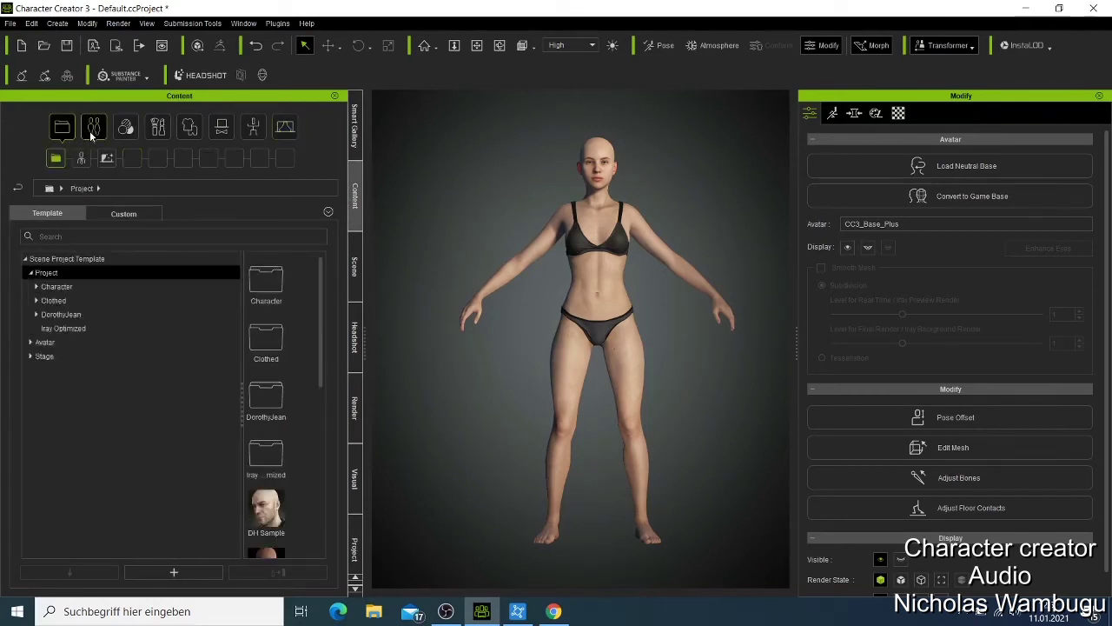
- Try to apply the first preset in the AvatarPreset Full Body folder to the avatar, including morphs, materials and textures
left_click(90, 131)
left_click(55, 287)
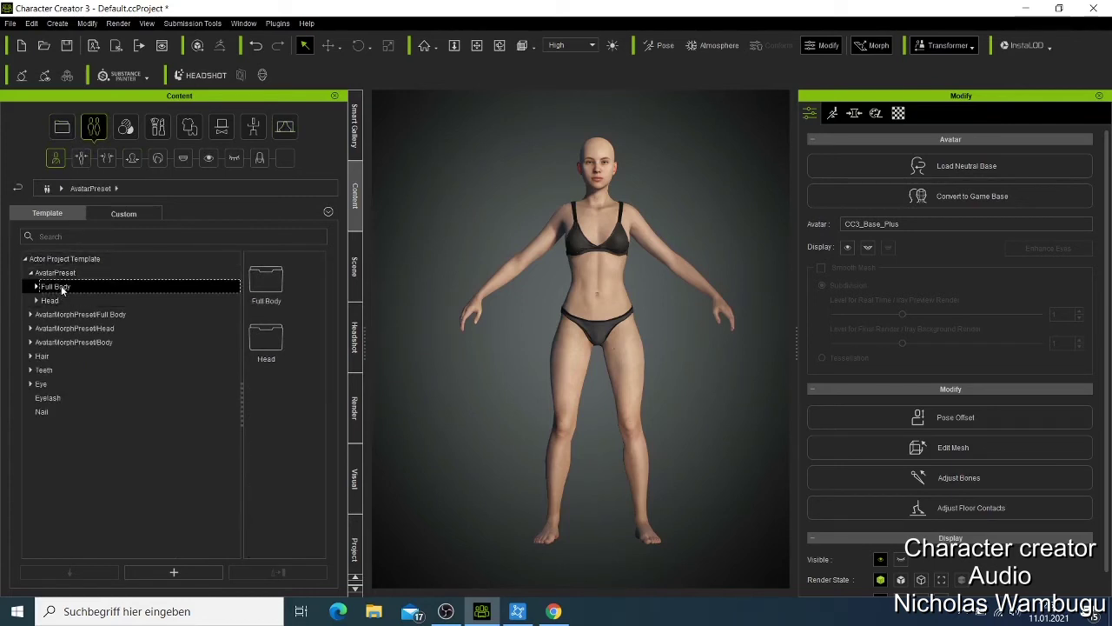
scroll(316, 426, "down", 3)
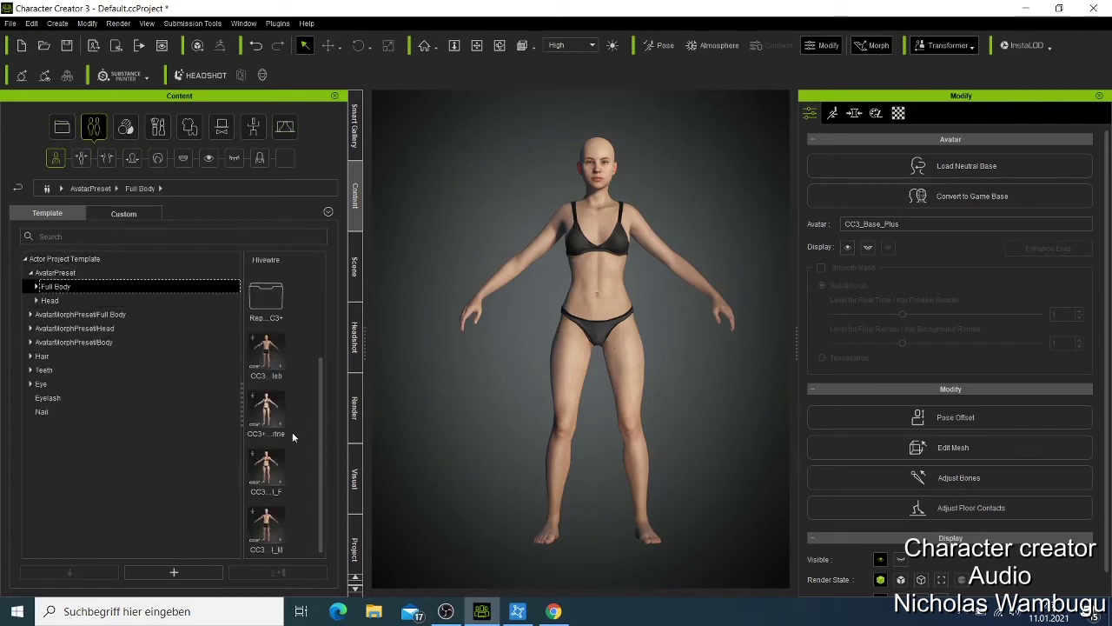
double_click(266, 352)
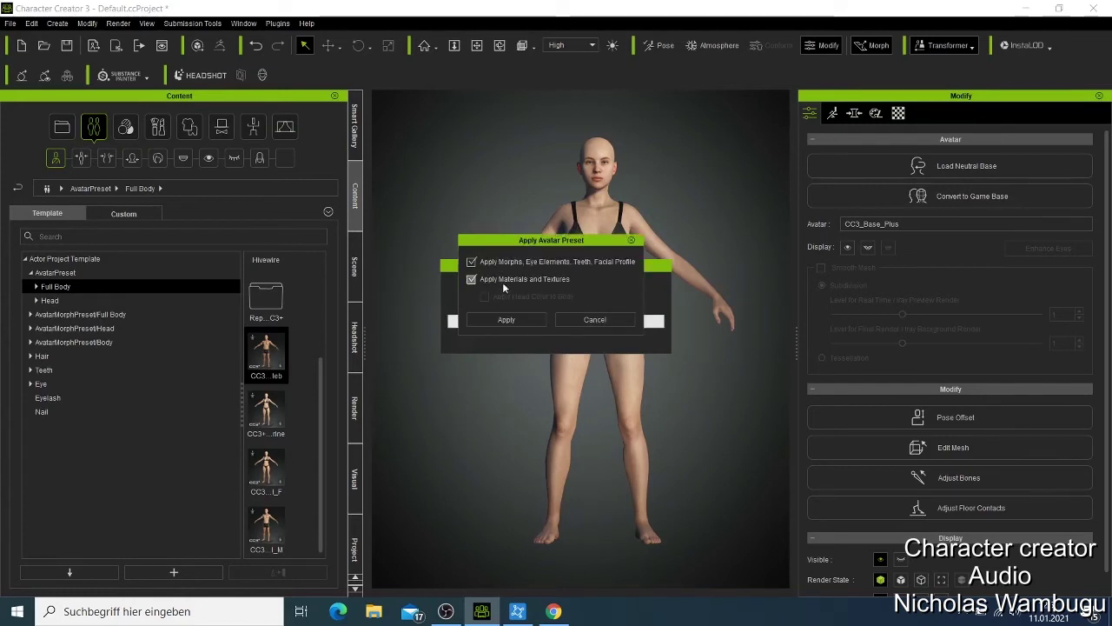
left_click(506, 320)
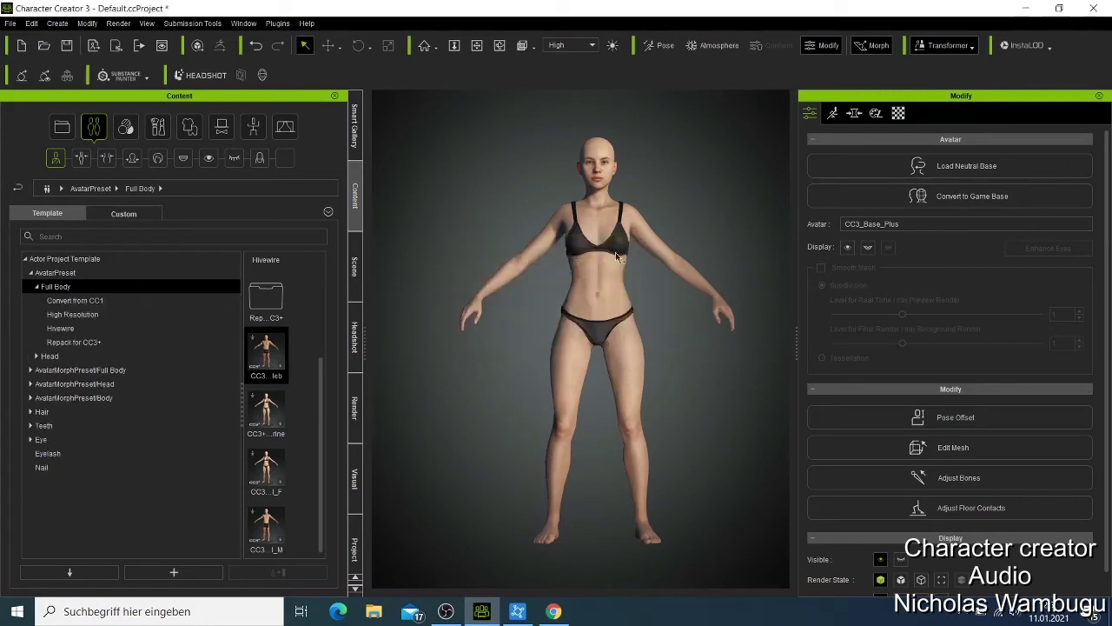
- Select the Bra in the scene list, hide and show it again, and open its render state options
left_click(352, 266)
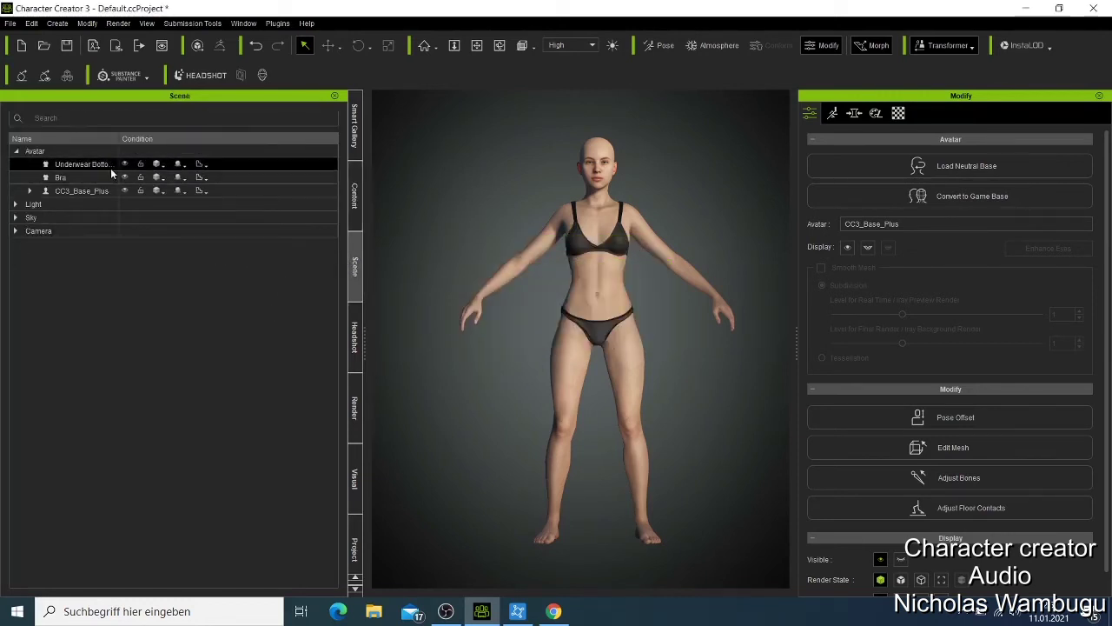
left_click(581, 250)
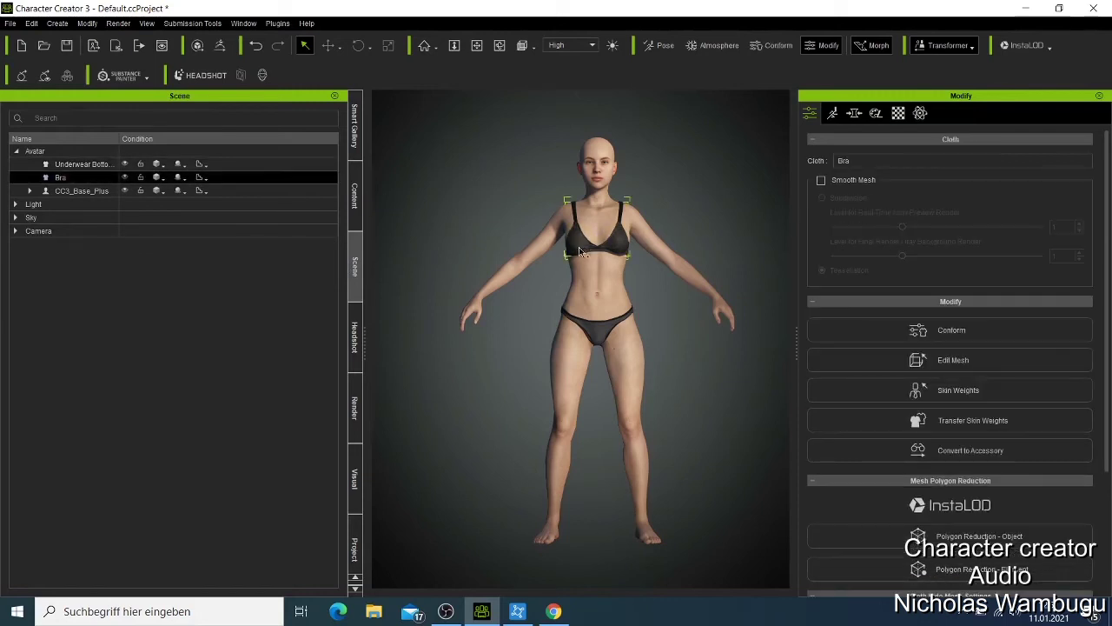
left_click(125, 177)
left_click(125, 177)
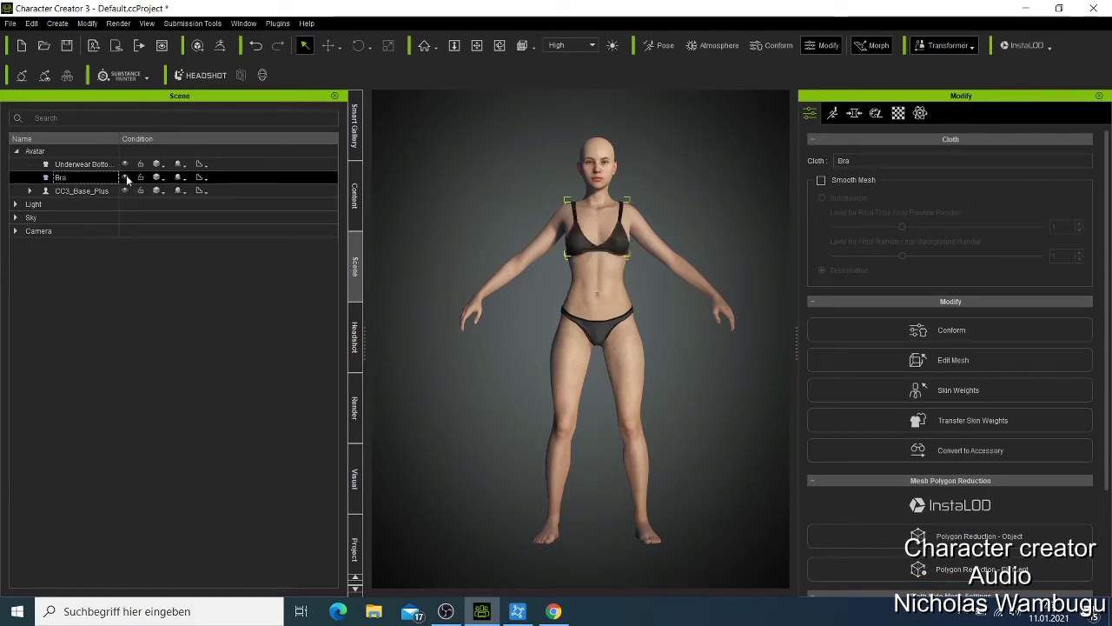
left_click(160, 178)
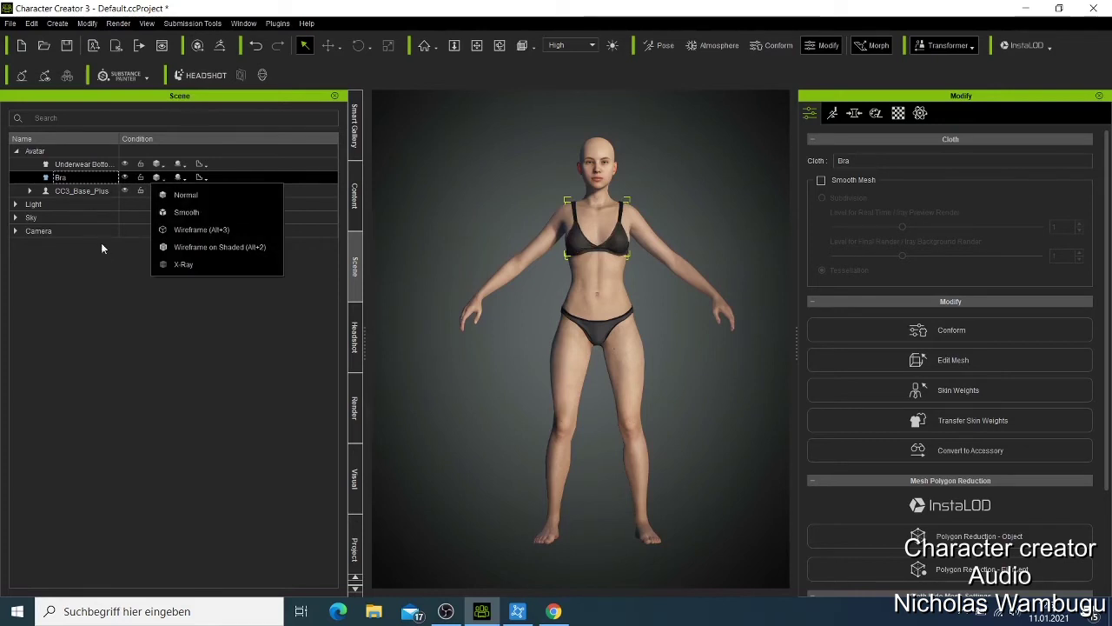
- Select CC3_Base_Plus in the scene list, then hide the avatar body and show it again
left_click(104, 191)
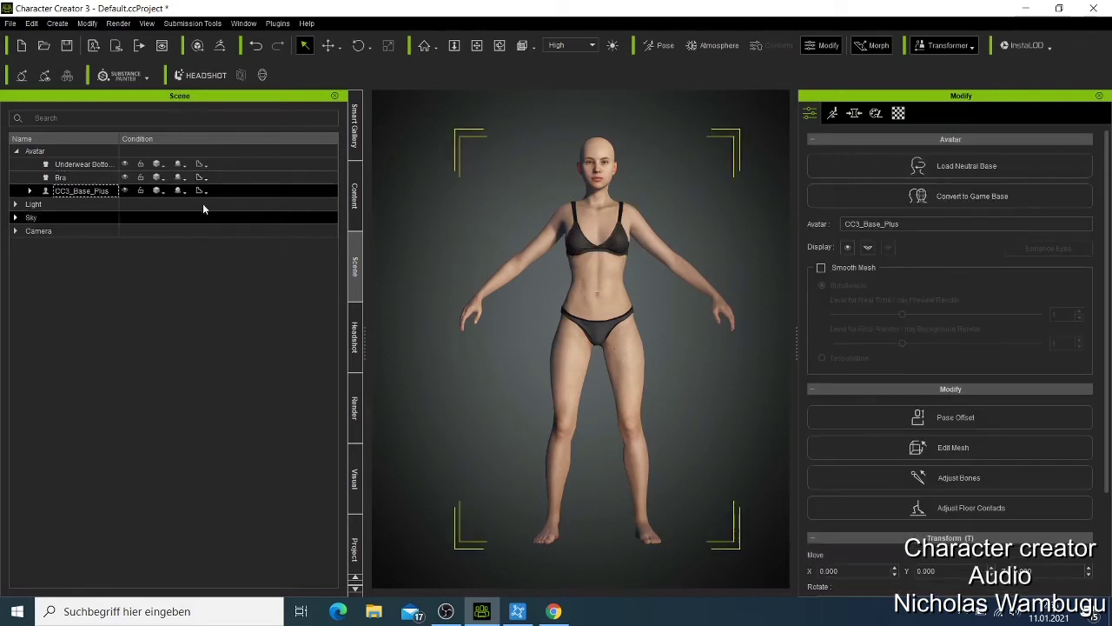
left_click(124, 189)
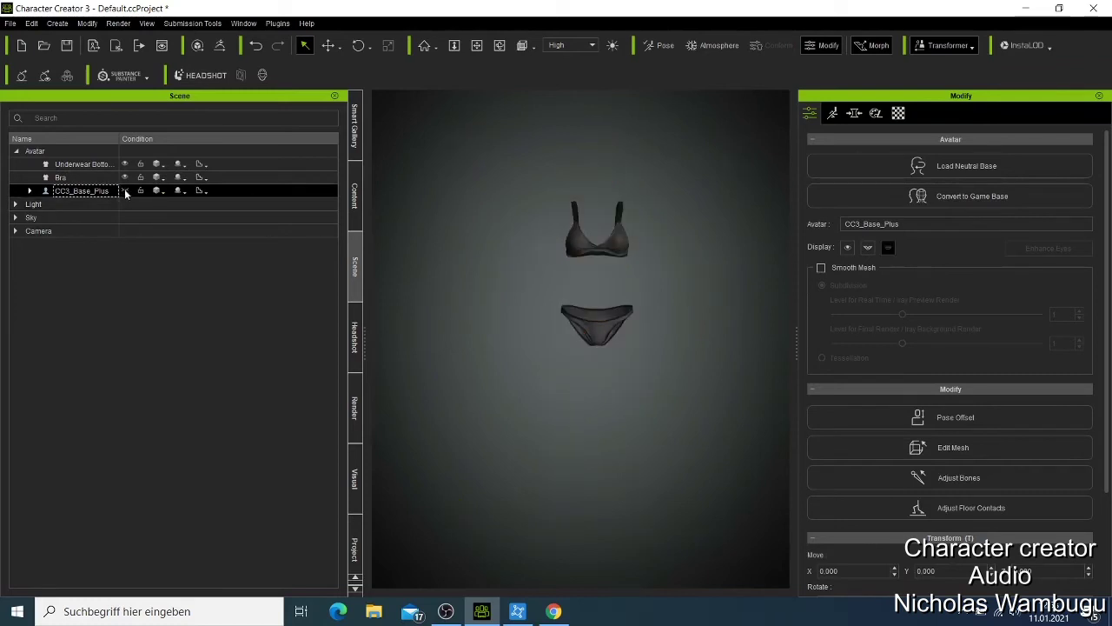
left_click(124, 189)
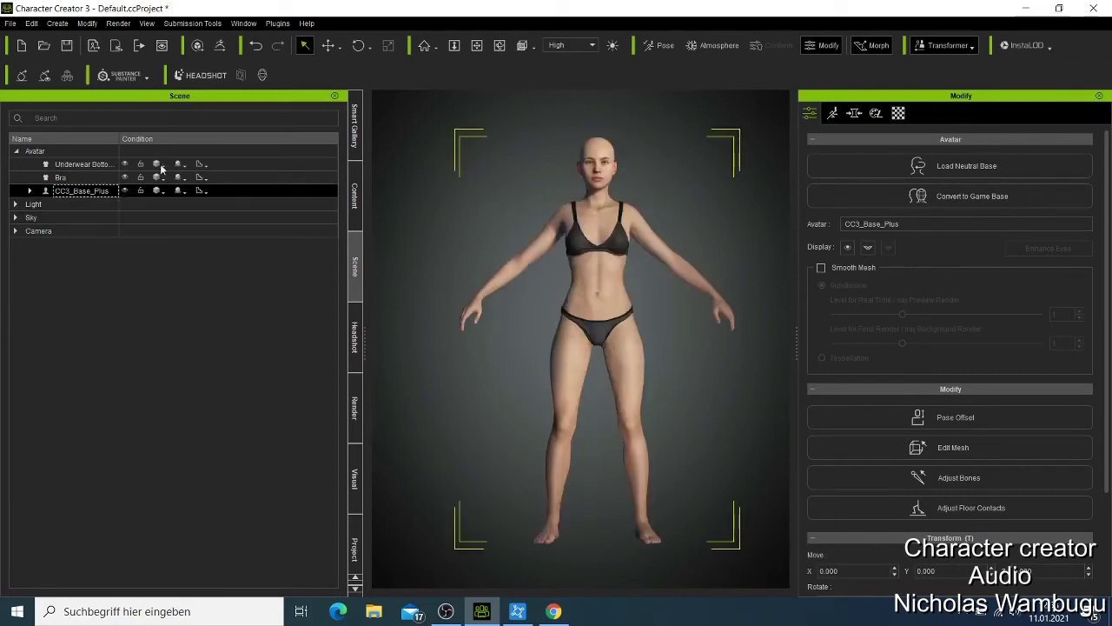
- In the scene list, hide the three lights and the sky, and expand the Camera group
double_click(33, 205)
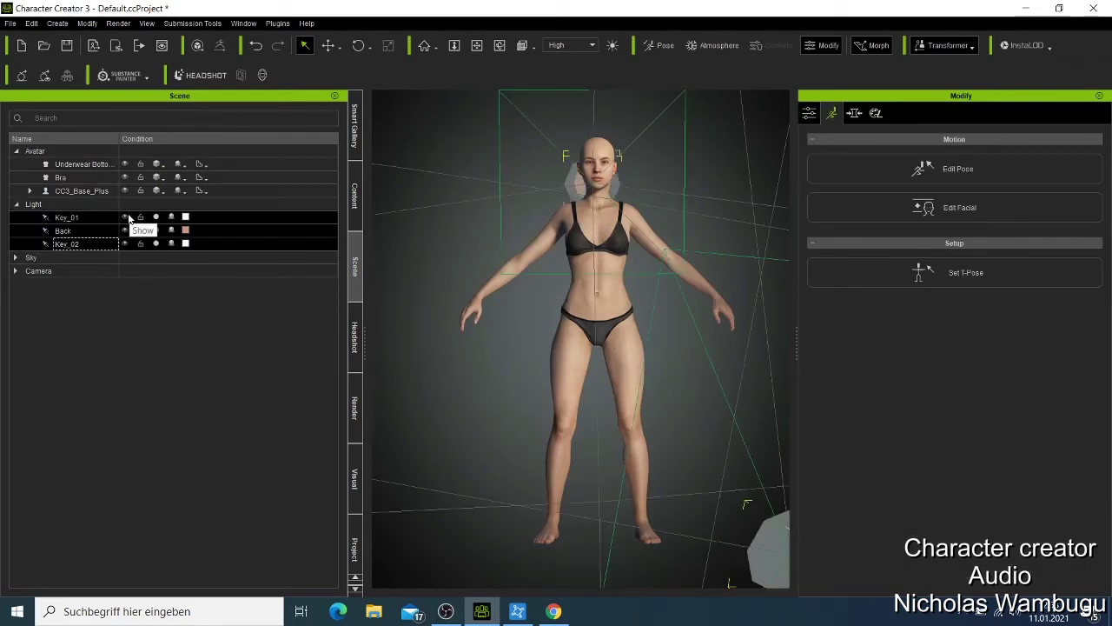
left_click(125, 217)
double_click(33, 204)
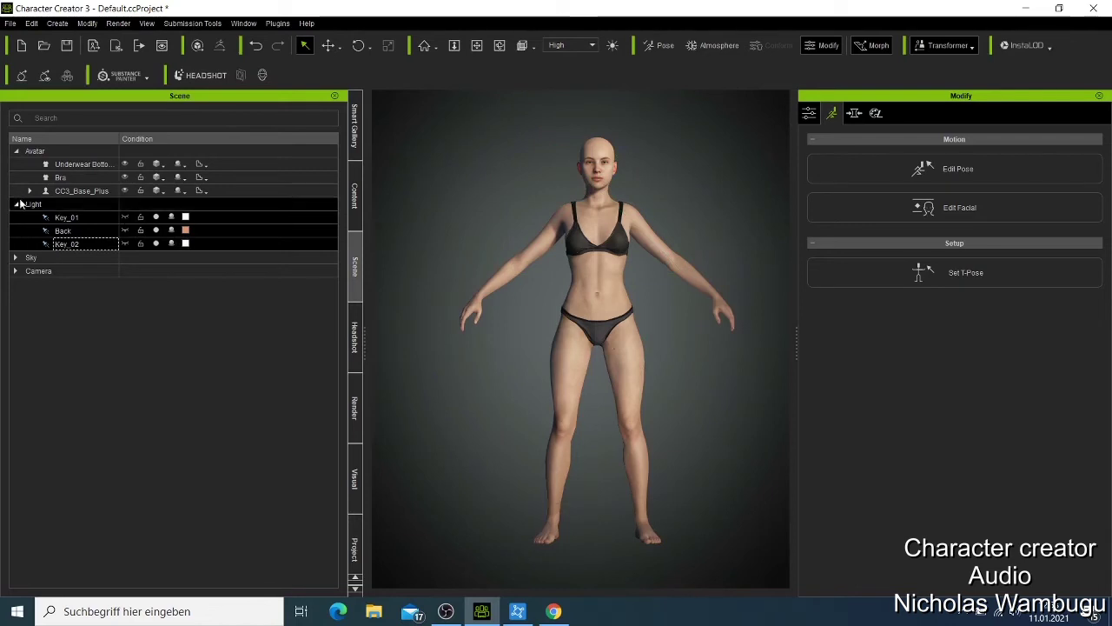
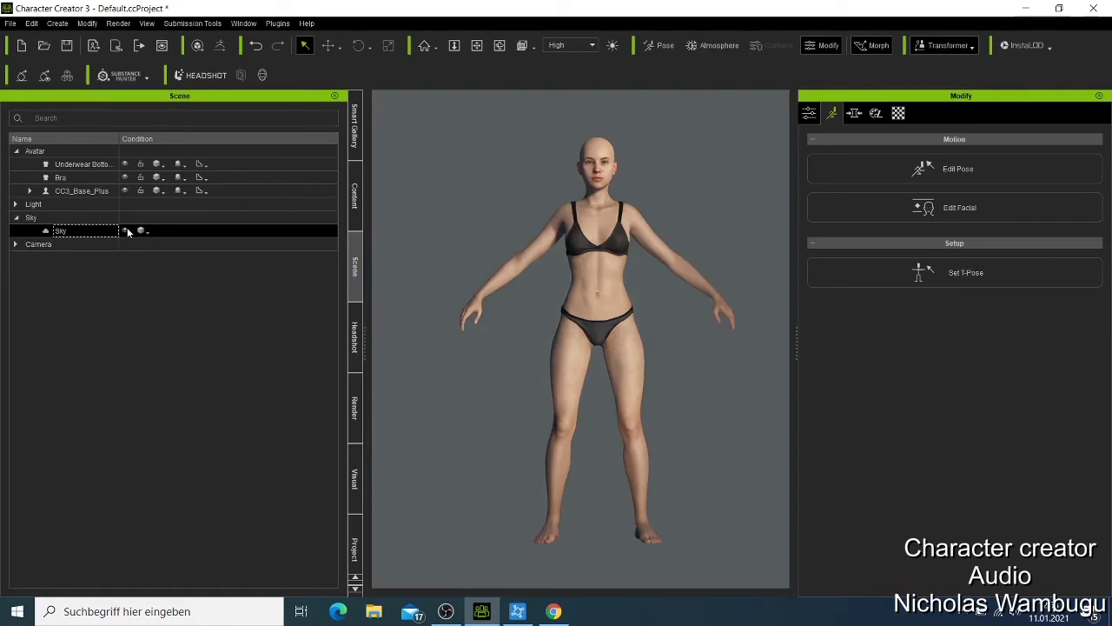
left_click(126, 231)
left_click(17, 245)
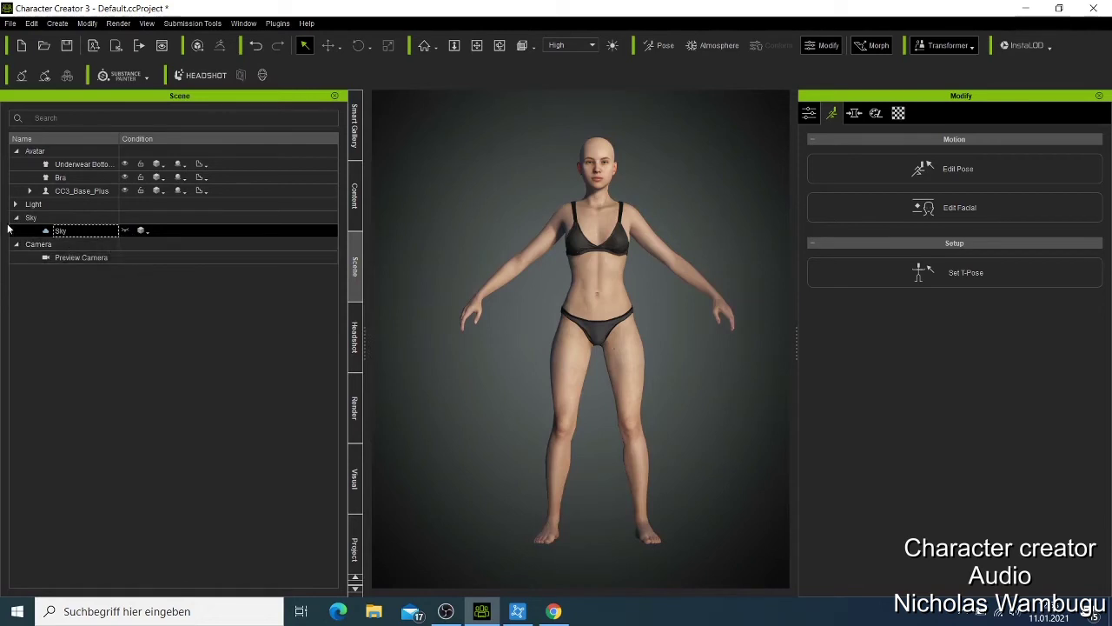
- Display the Headshot plug-in options, then switch to Chrome and view the enlarged Digital Human Creation Bundle image in the Reallusion store
left_click(355, 344)
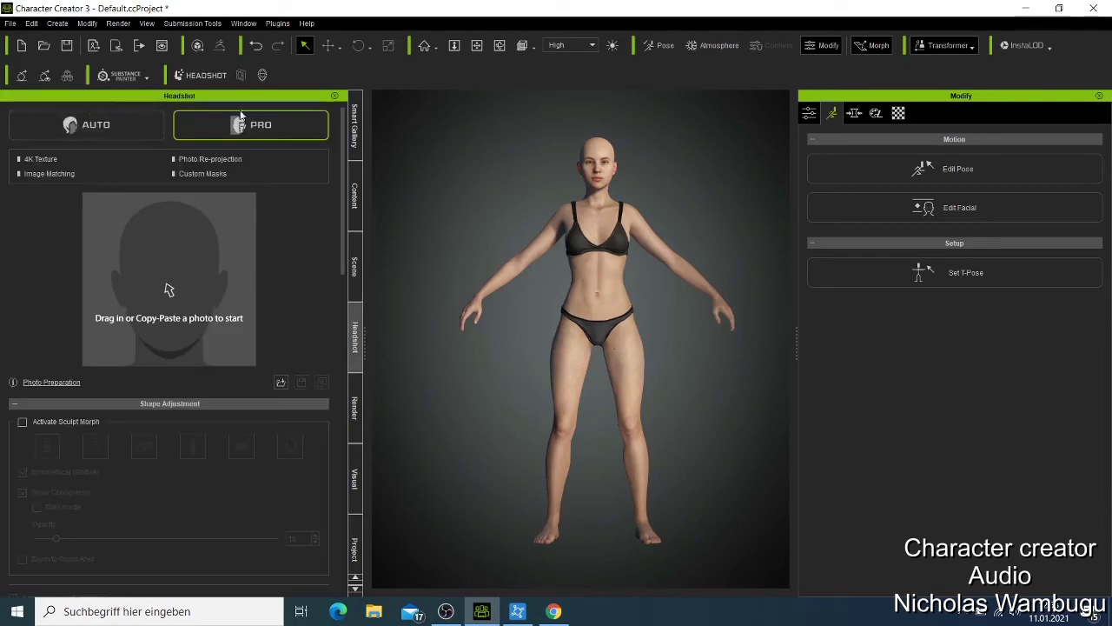
left_click(554, 610)
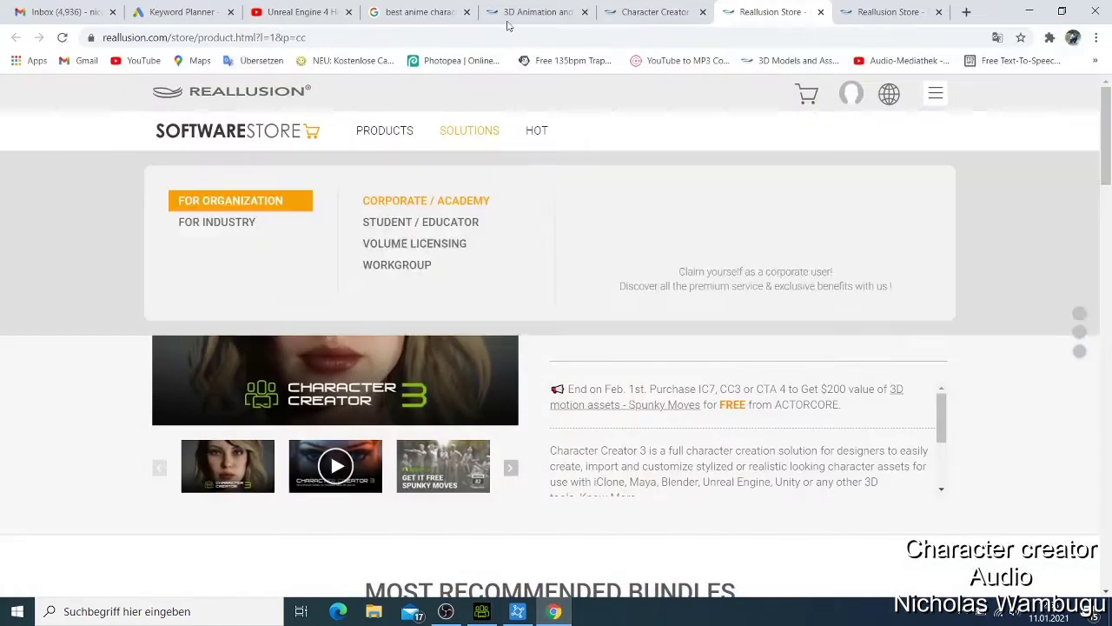
scroll(608, 306, "down", 4)
scroll(607, 305, "down", 3)
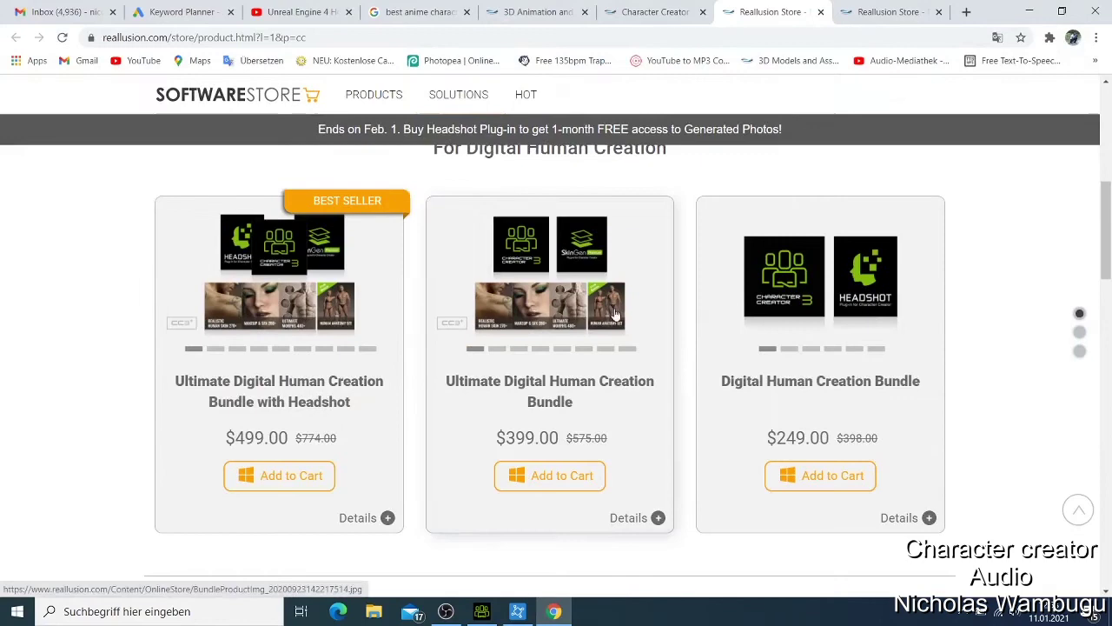
left_click(823, 296)
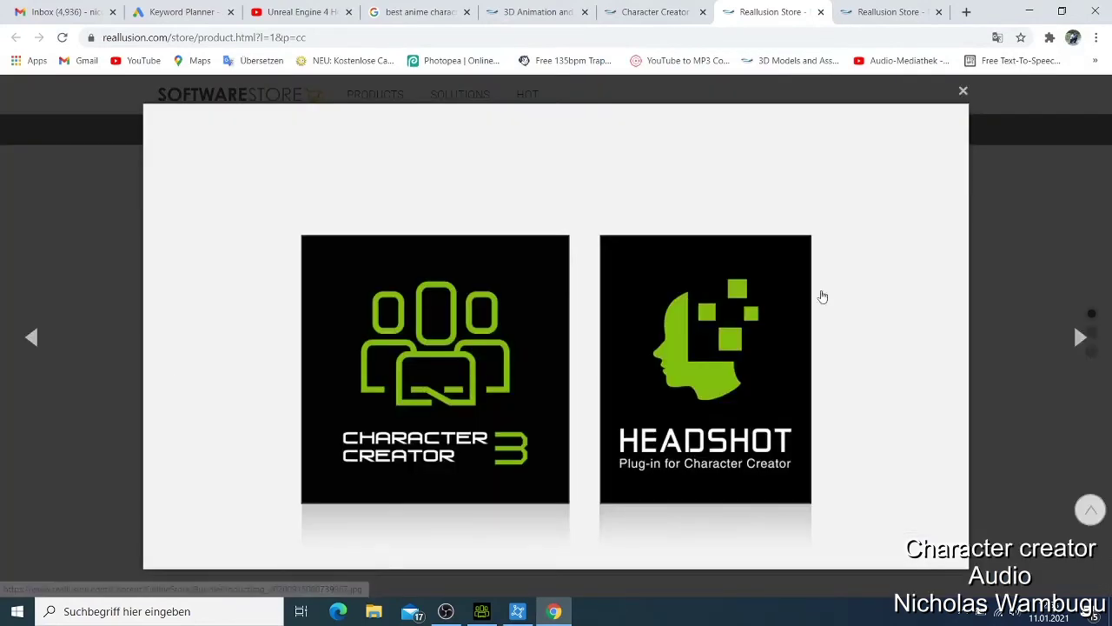
left_click(964, 91)
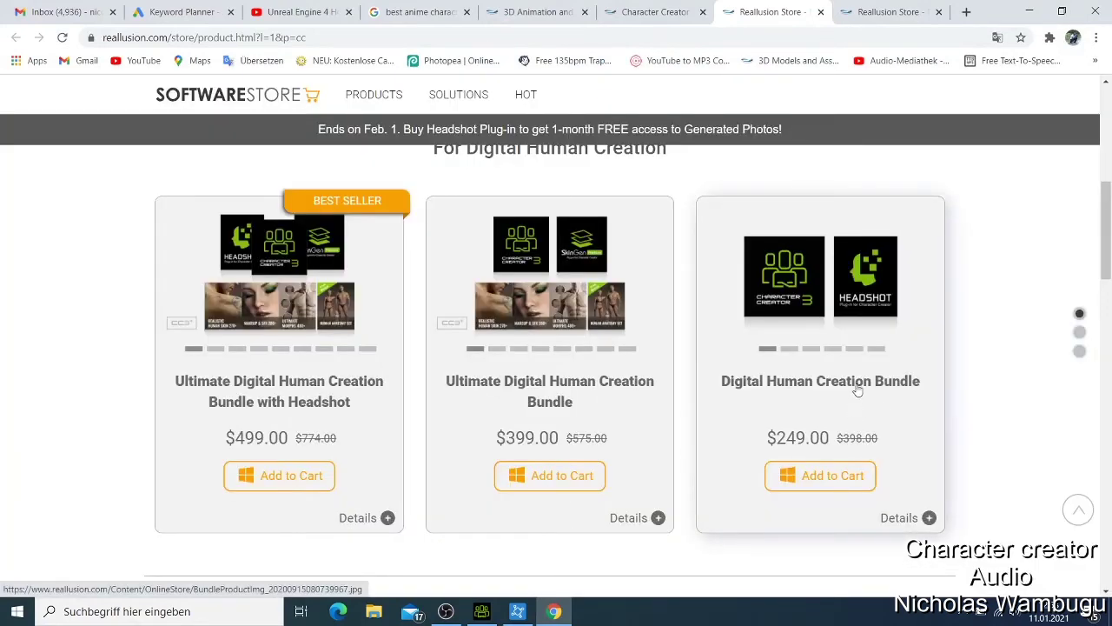
- View the details of the Digital Human Creation Bundle and open its Headshot Morph 1000+ bonus page
scroll(895, 450, "down", 1)
left_click(907, 450)
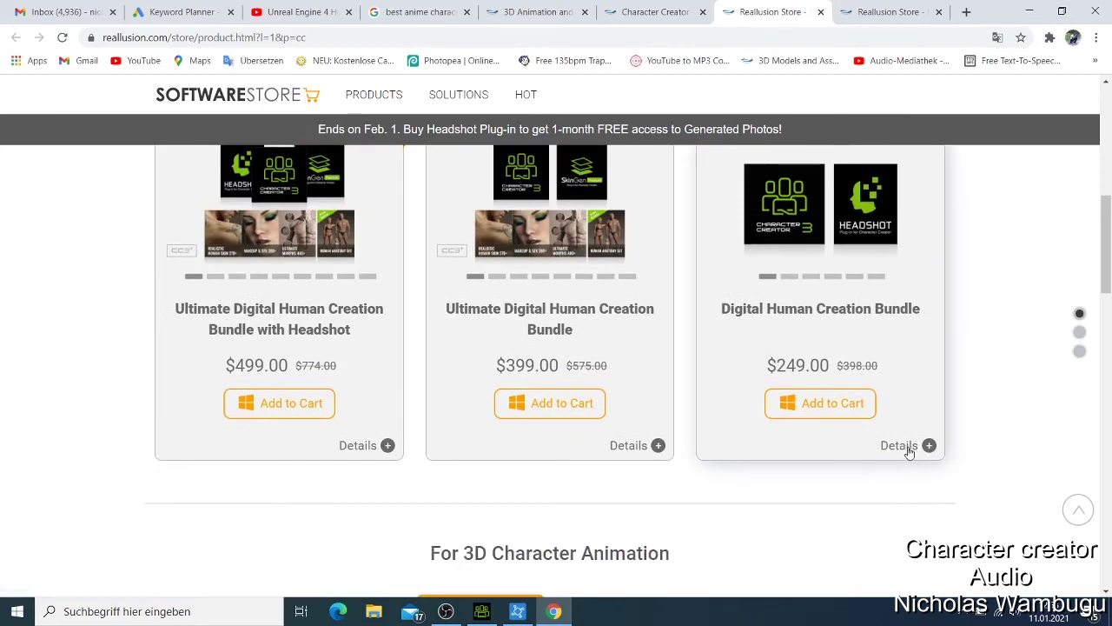
scroll(675, 350, "up", 7)
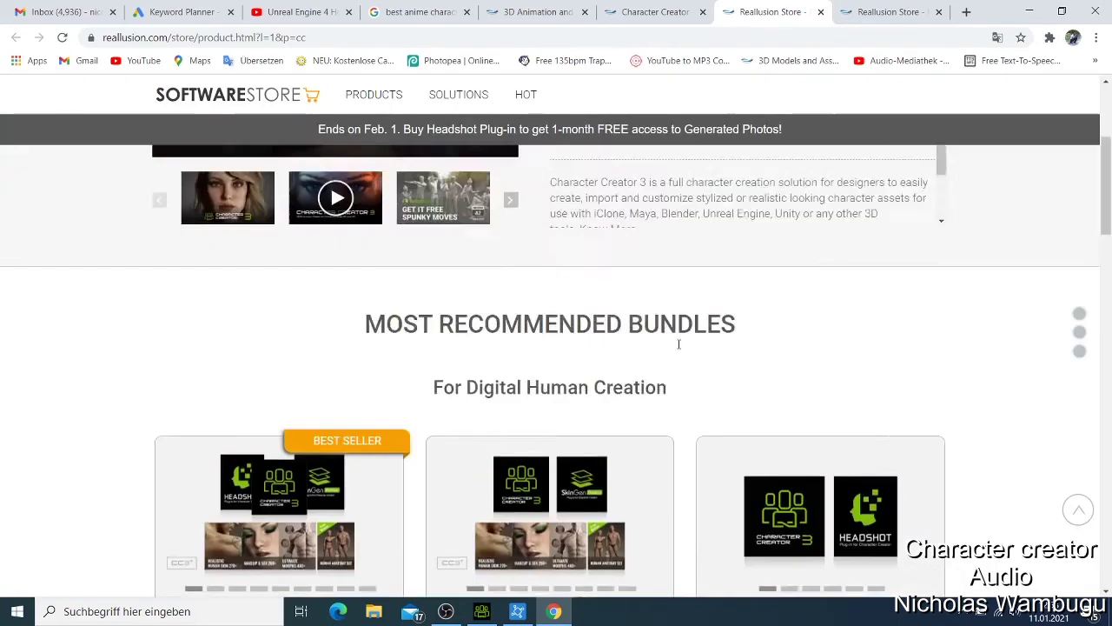
scroll(708, 365, "down", 7)
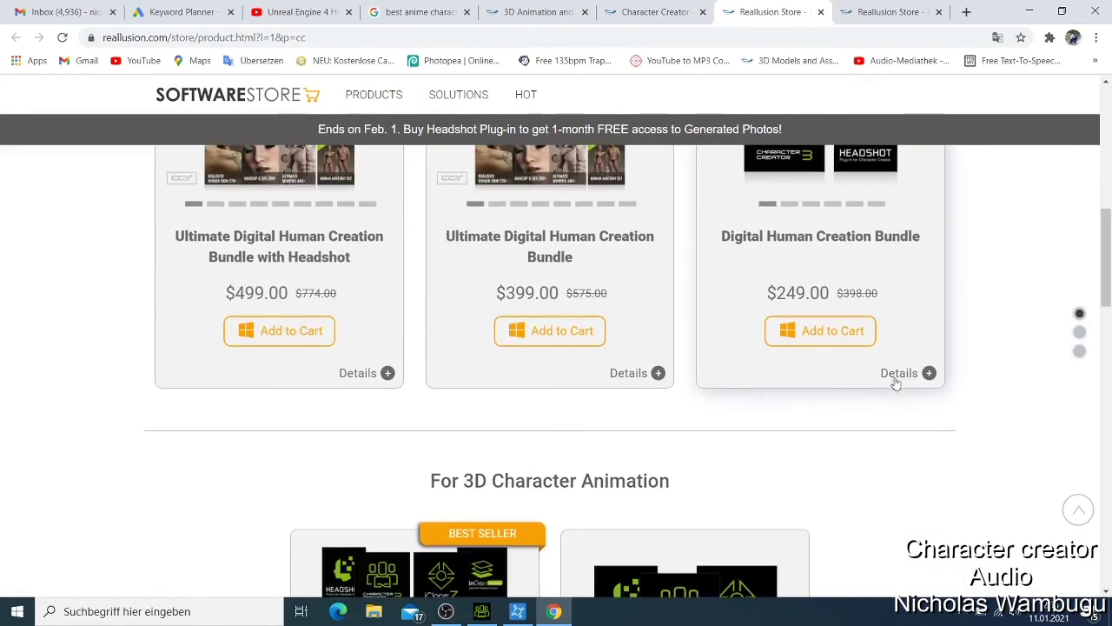
left_click(896, 381)
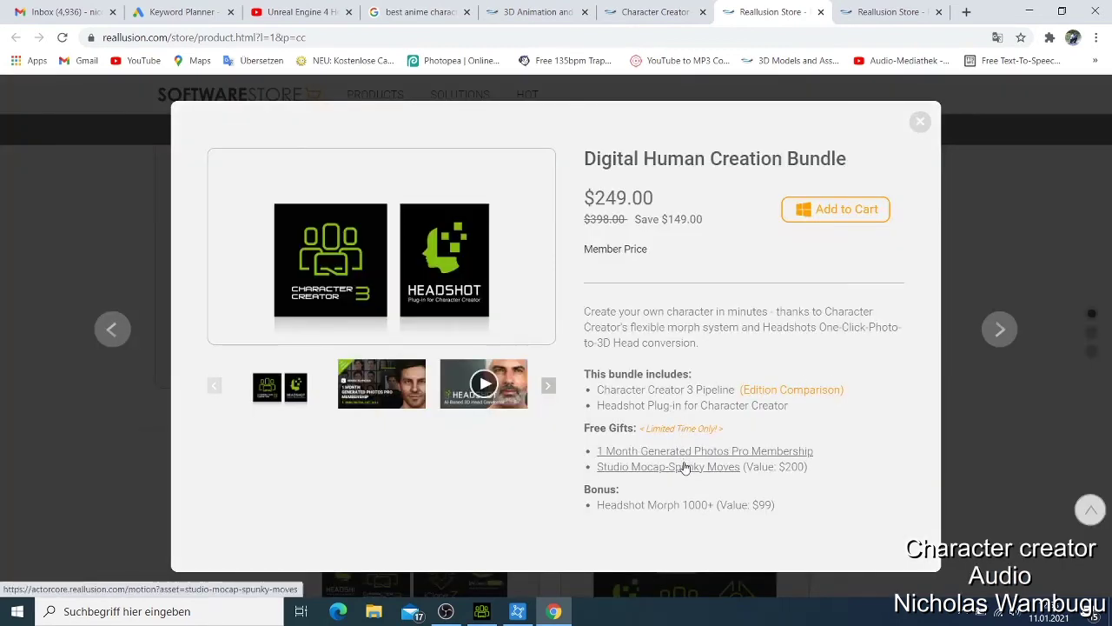
left_click(681, 506)
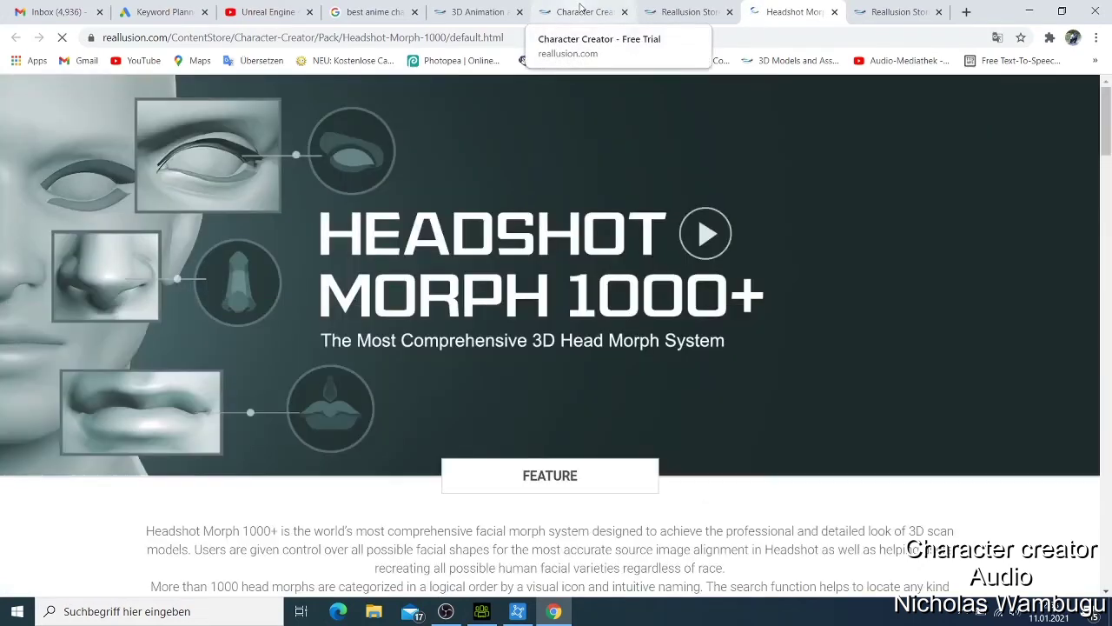
- View the Character Creator free trial page, then return to the Headshot Morph 1000+ page and close it
left_click(580, 7)
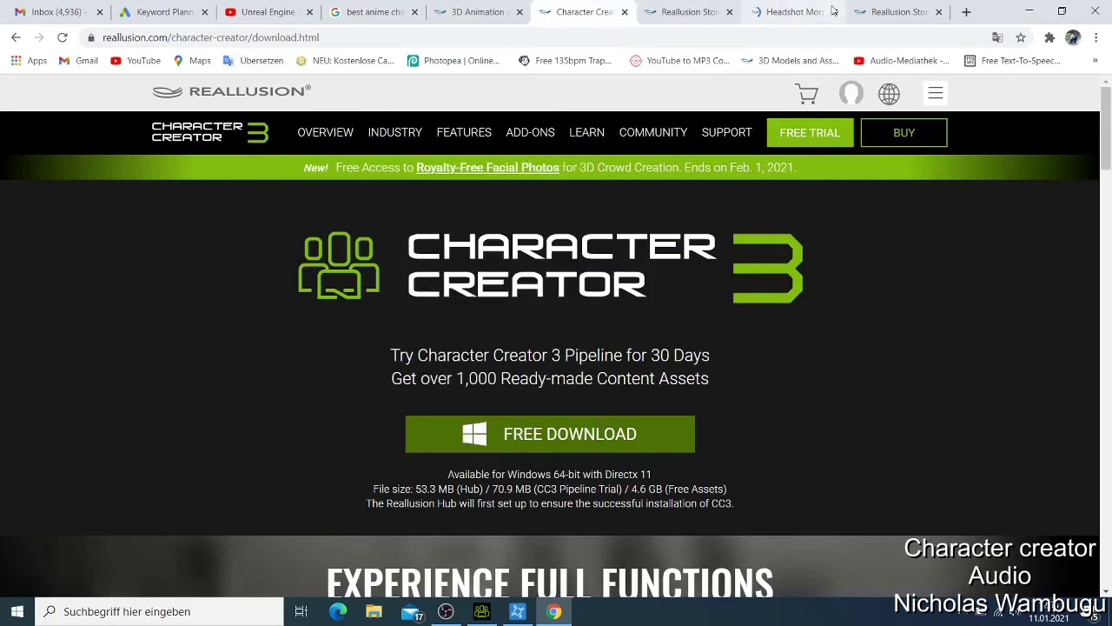
left_click(791, 13)
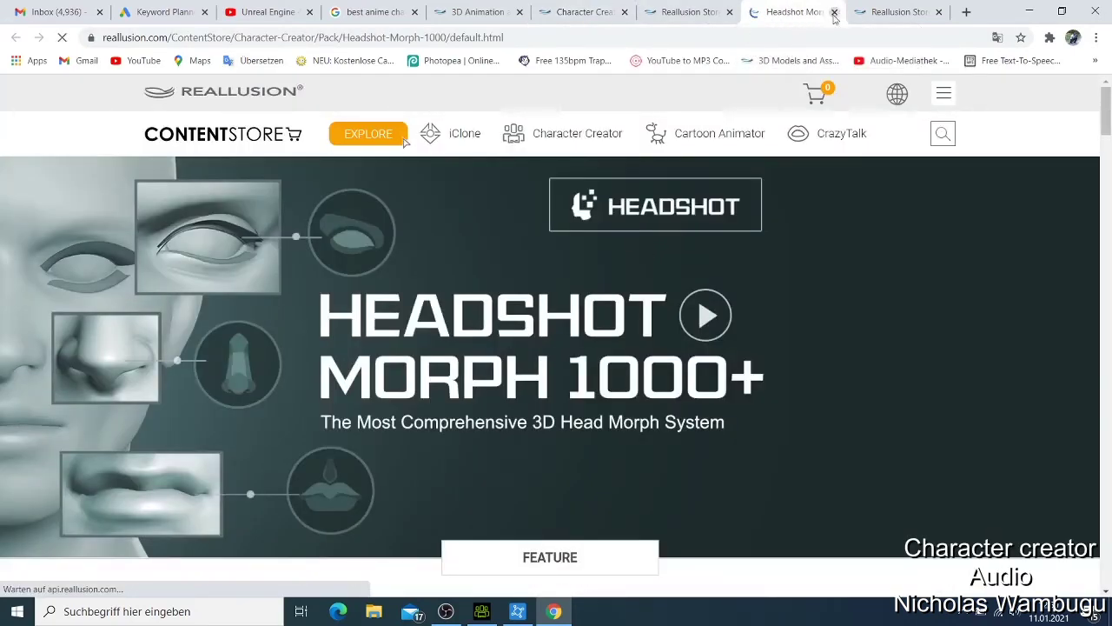
left_click(834, 11)
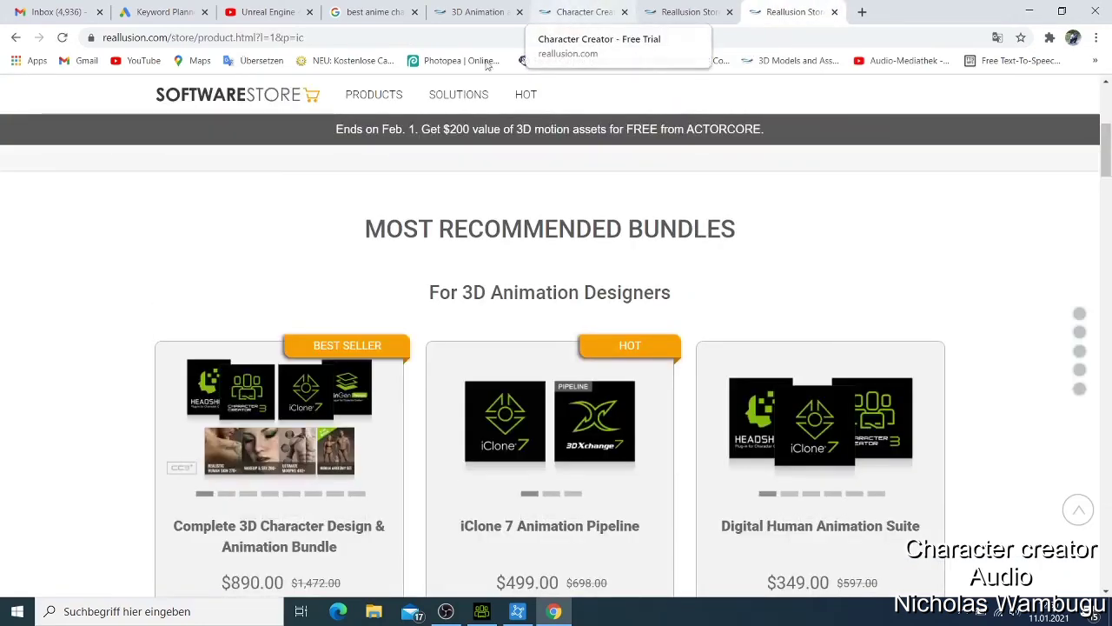
- Open the store's Headshot Plug-in offer for Character Creator, then view the neighbouring Iray Render Plug-in and return to Headshot
mouse_move(375, 94)
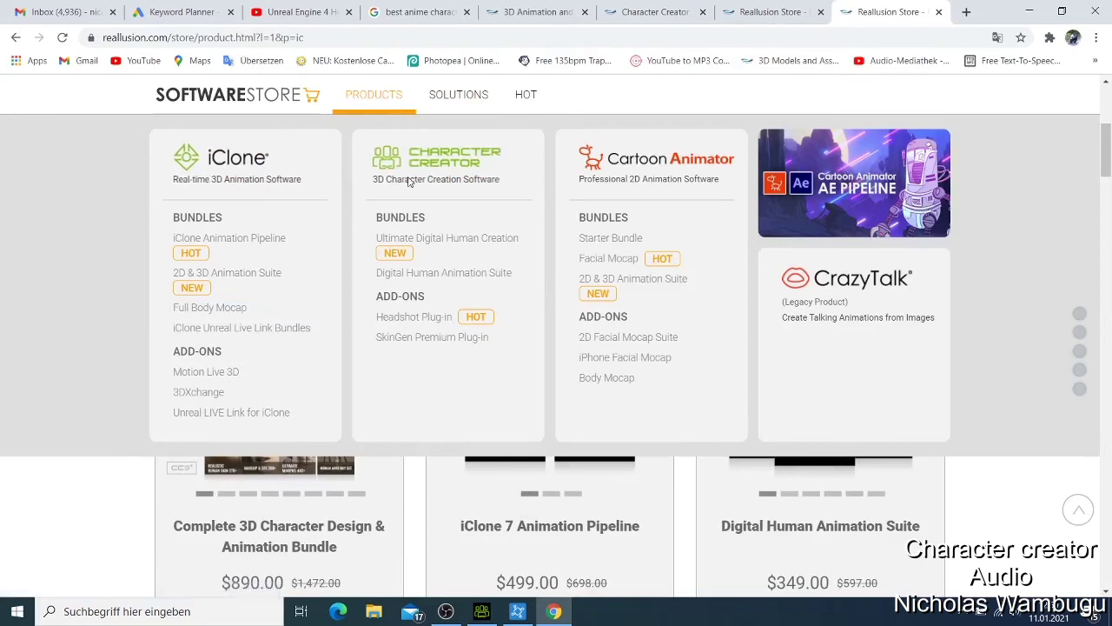
left_click(415, 318)
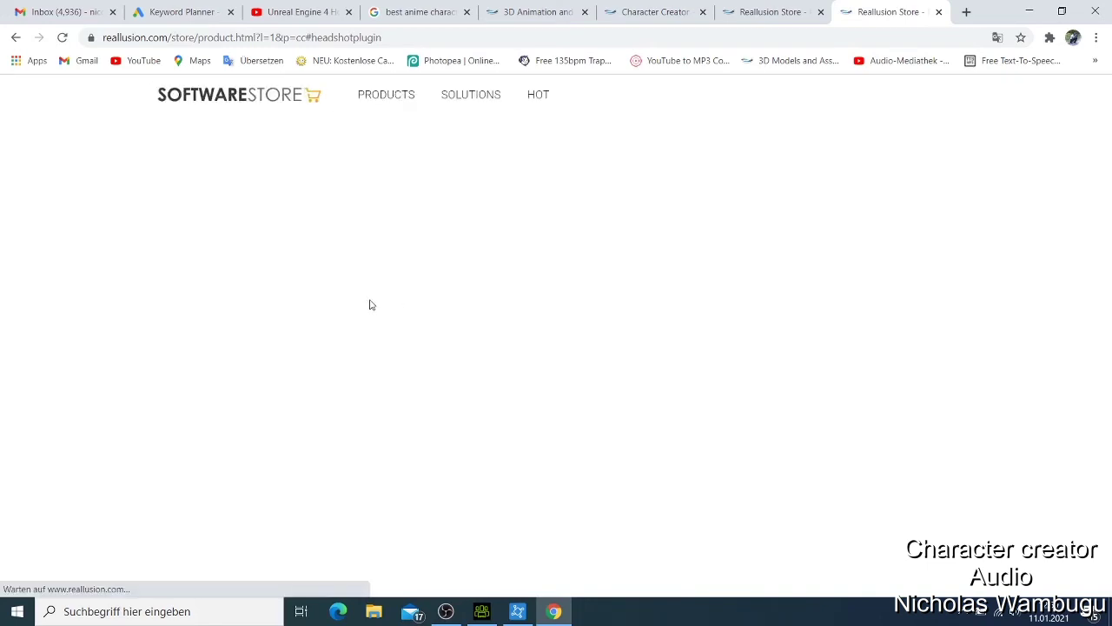
left_click(371, 307)
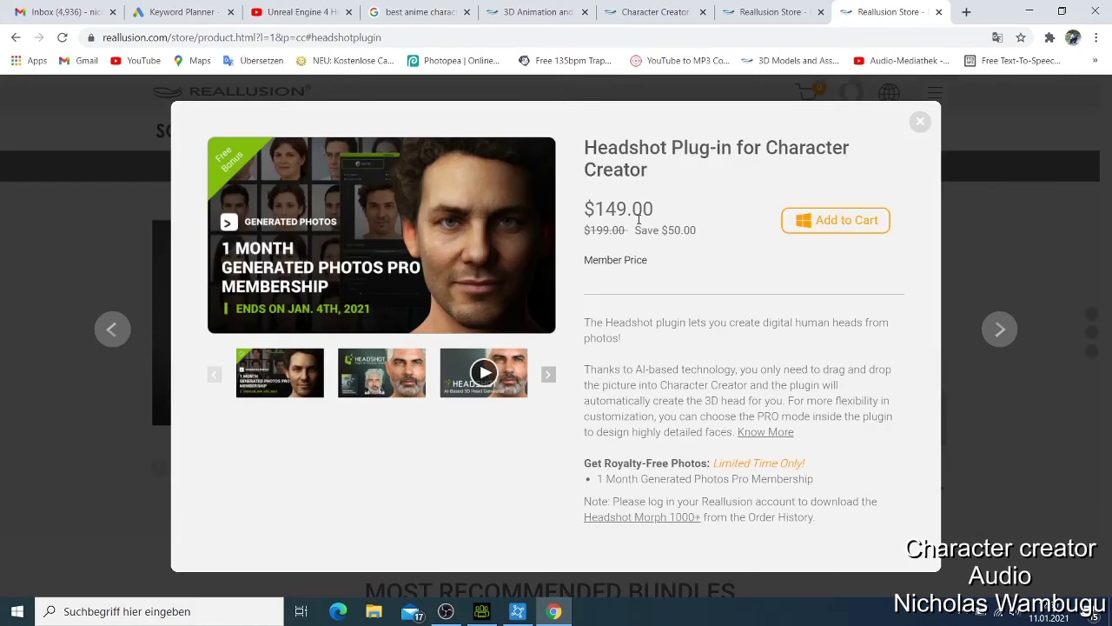
left_click(996, 328)
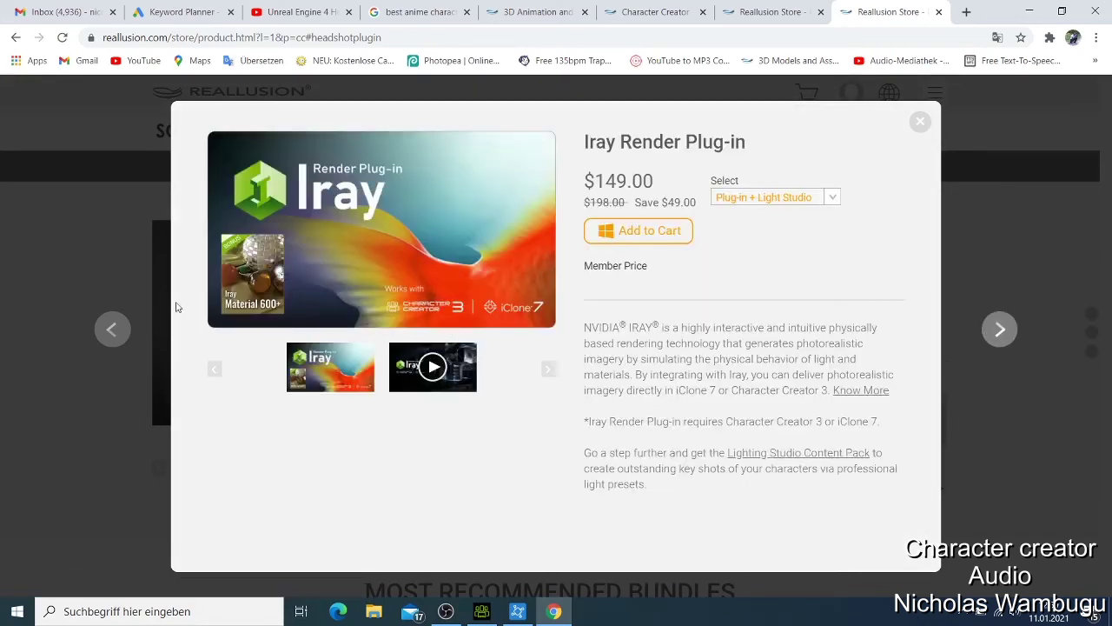
left_click(121, 334)
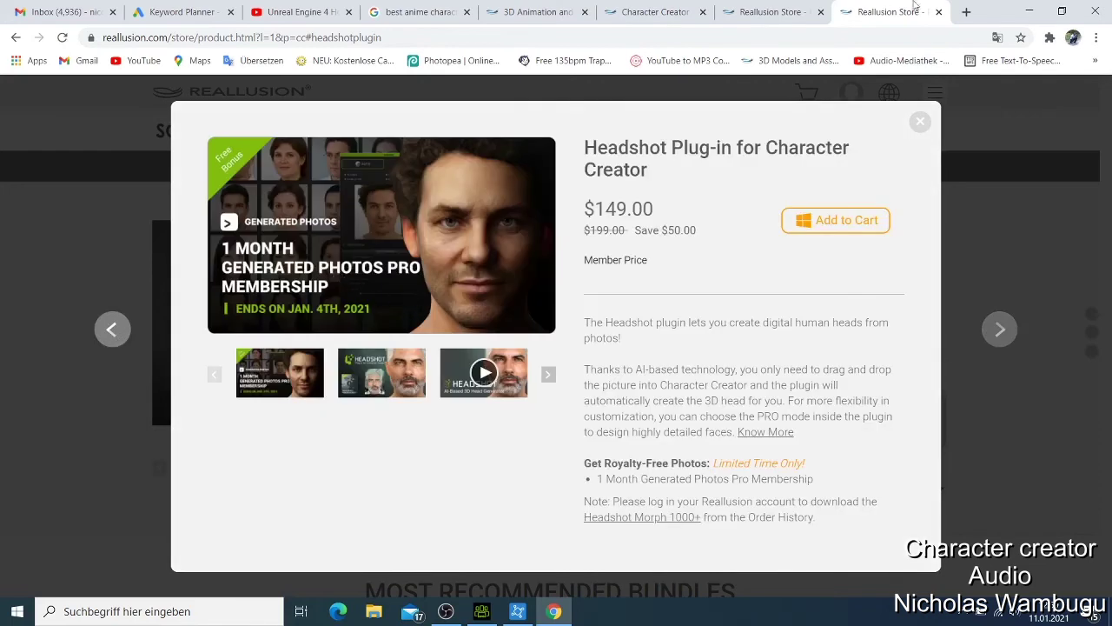
- Switch back to Character Creator, display the Render settings, and create an image preview of the avatar and close it
left_click(1029, 10)
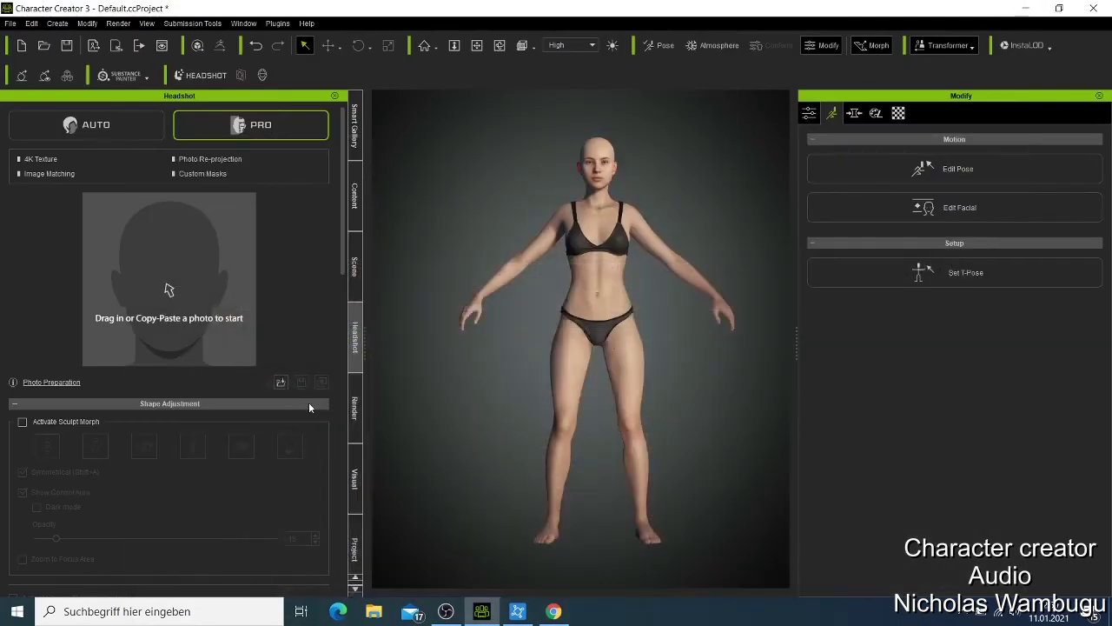
left_click(354, 408)
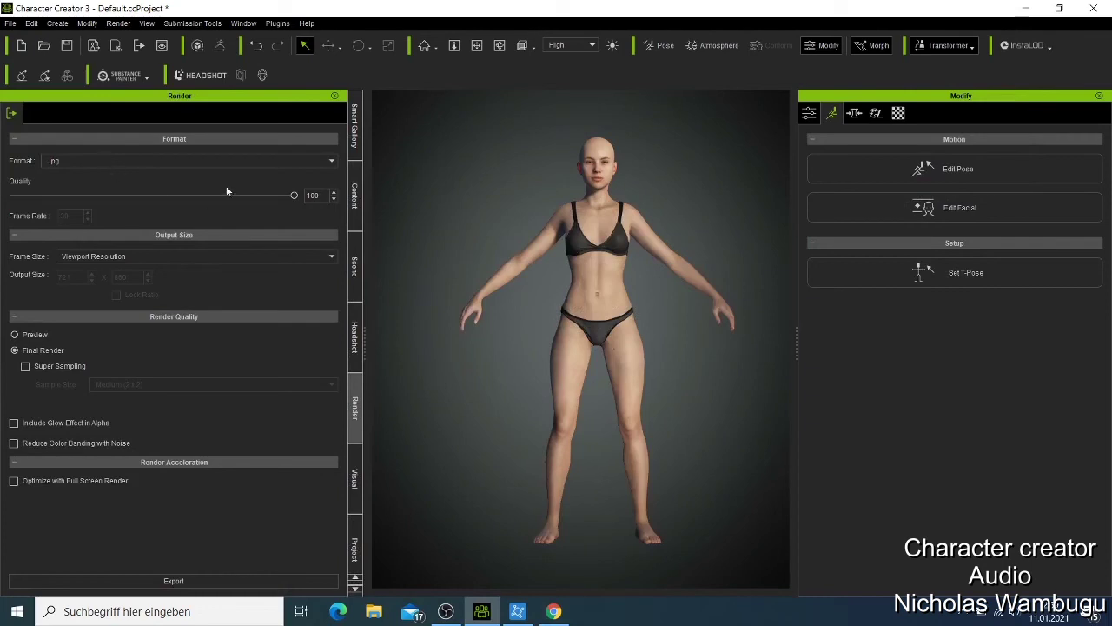
left_click(162, 48)
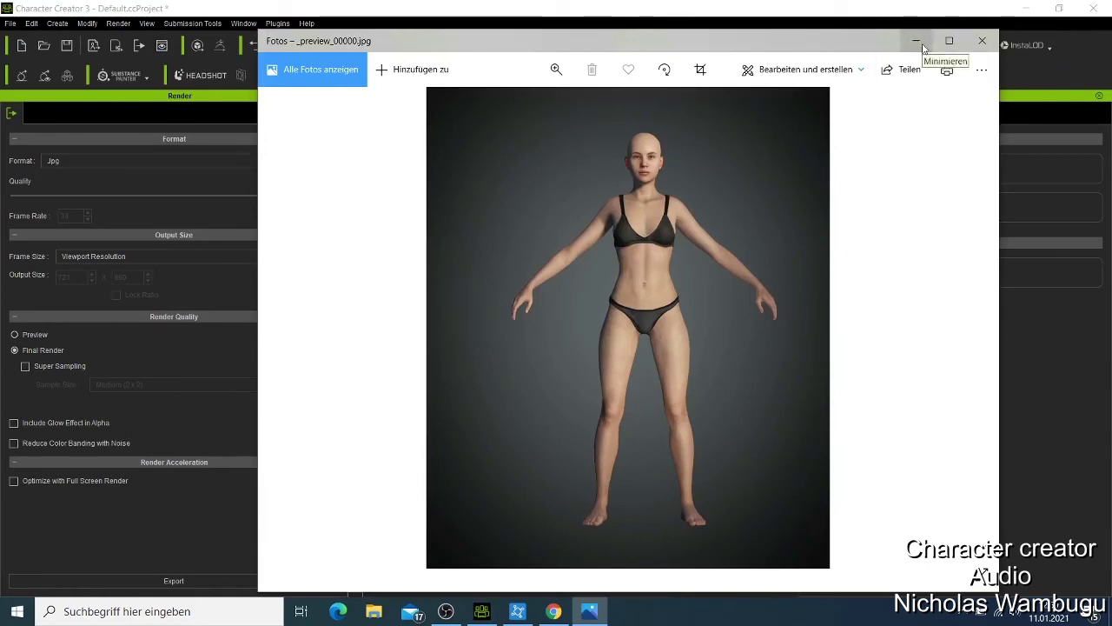
left_click(981, 41)
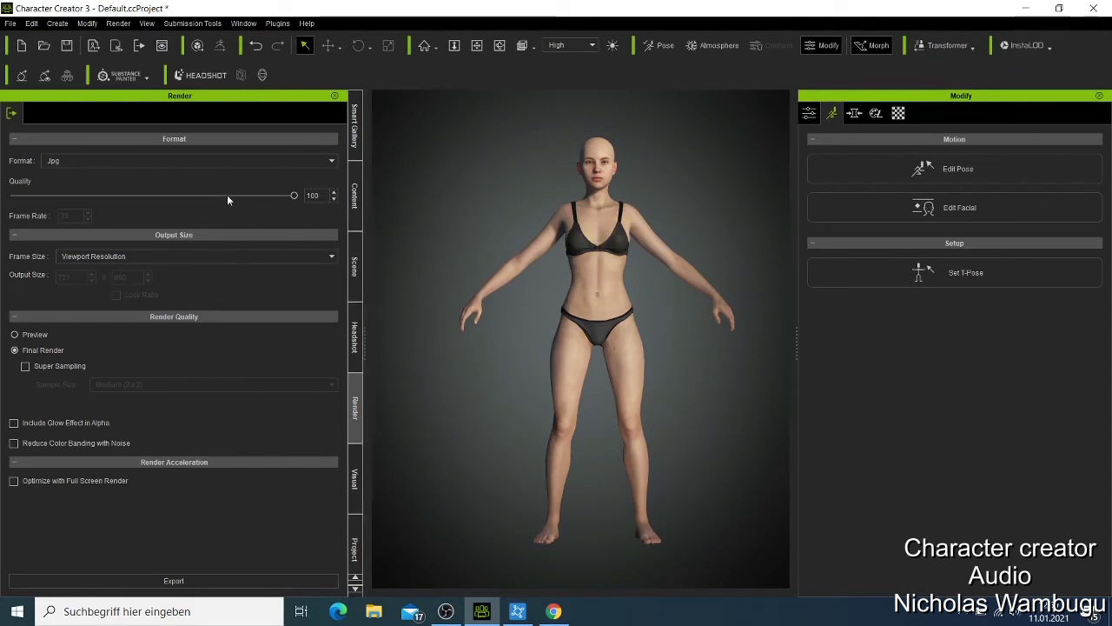
- Display the Visual settings with ambient light and HDR, then the Project settings with color management and 2D background
left_click(355, 476)
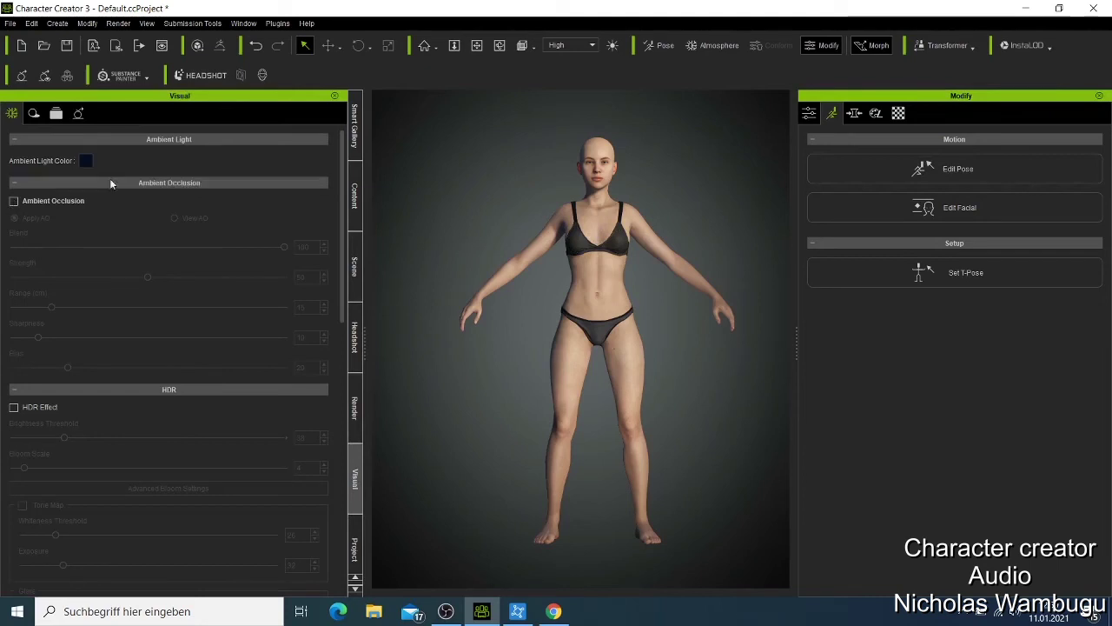
left_click(355, 550)
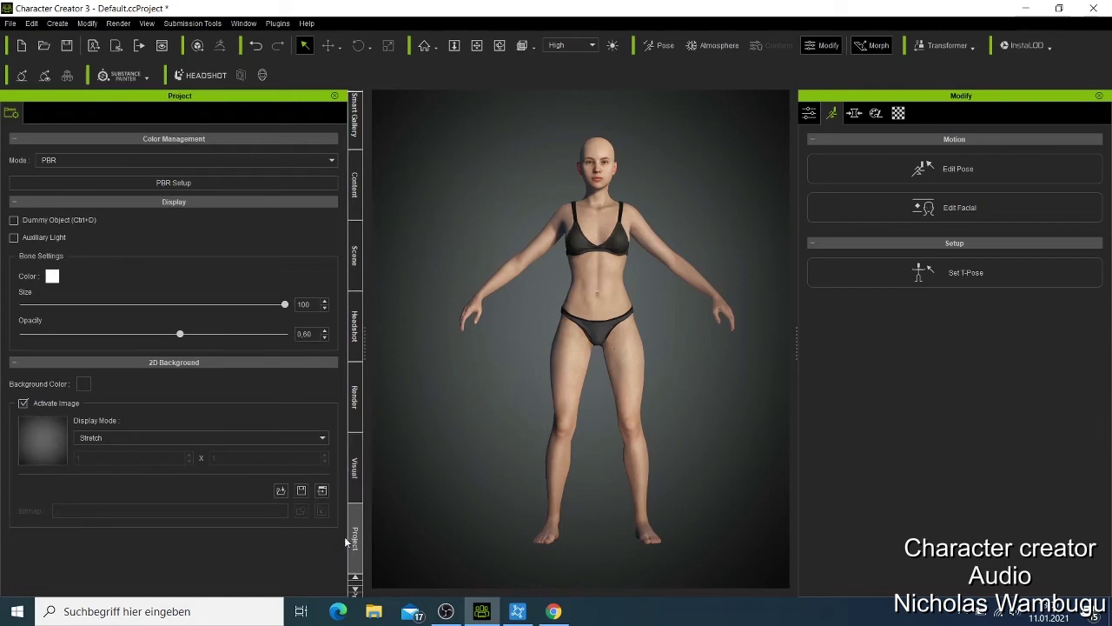
- Return to the Content library, open the Skin category, and expand and collapse its Acquired folder
left_click(354, 186)
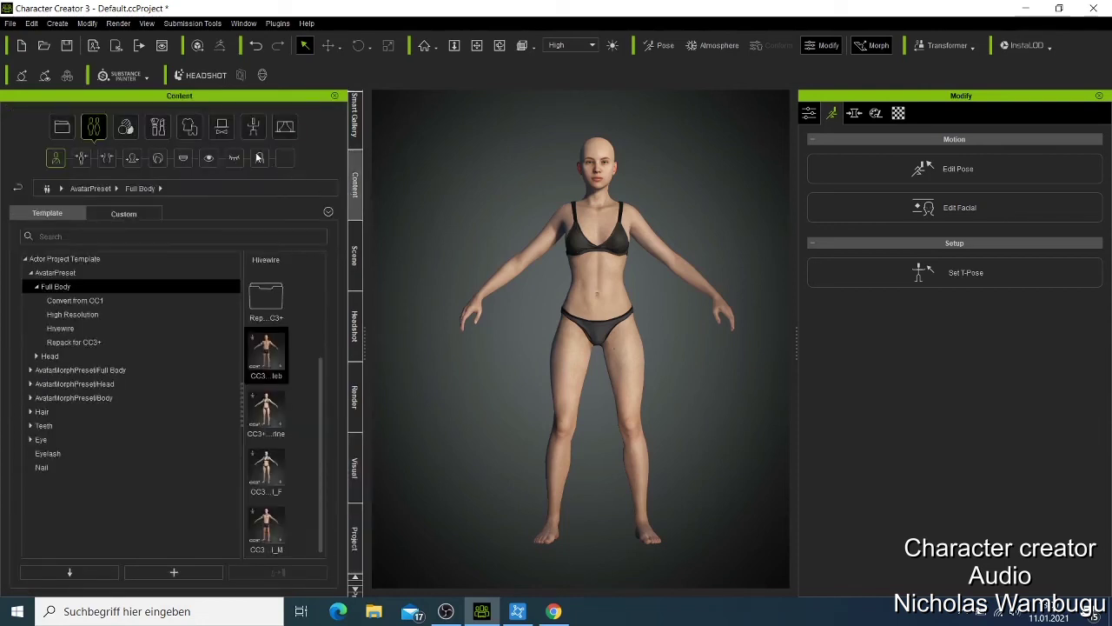
left_click(126, 128)
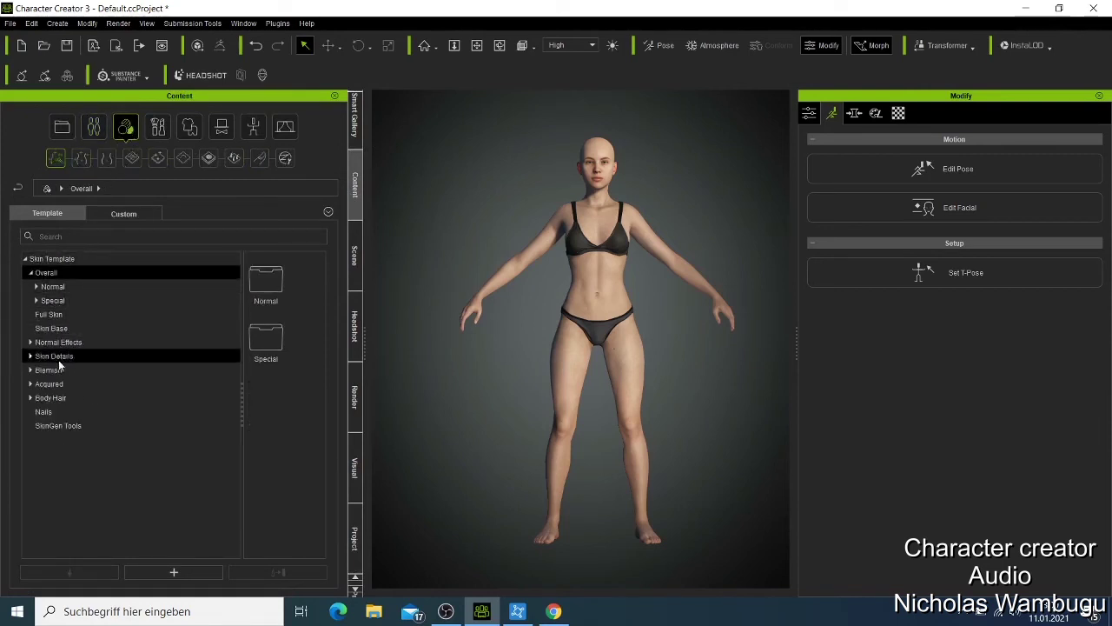
left_click(30, 385)
left_click(31, 385)
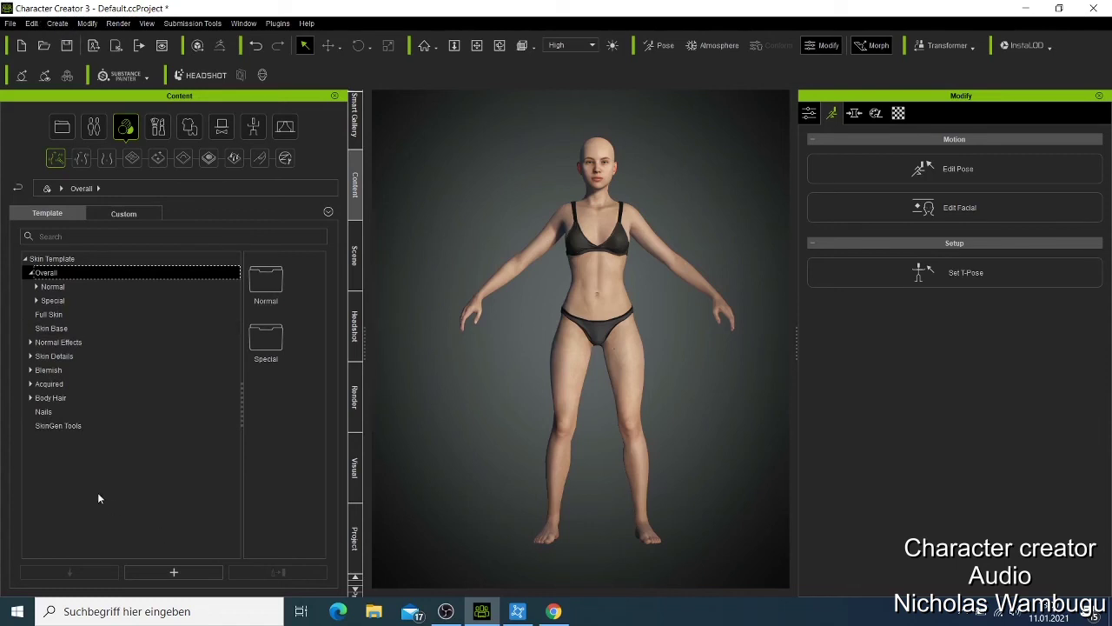
- View the Makeup templates in the Content library, then open the Cloth category and expand its Shirts folder
left_click(163, 130)
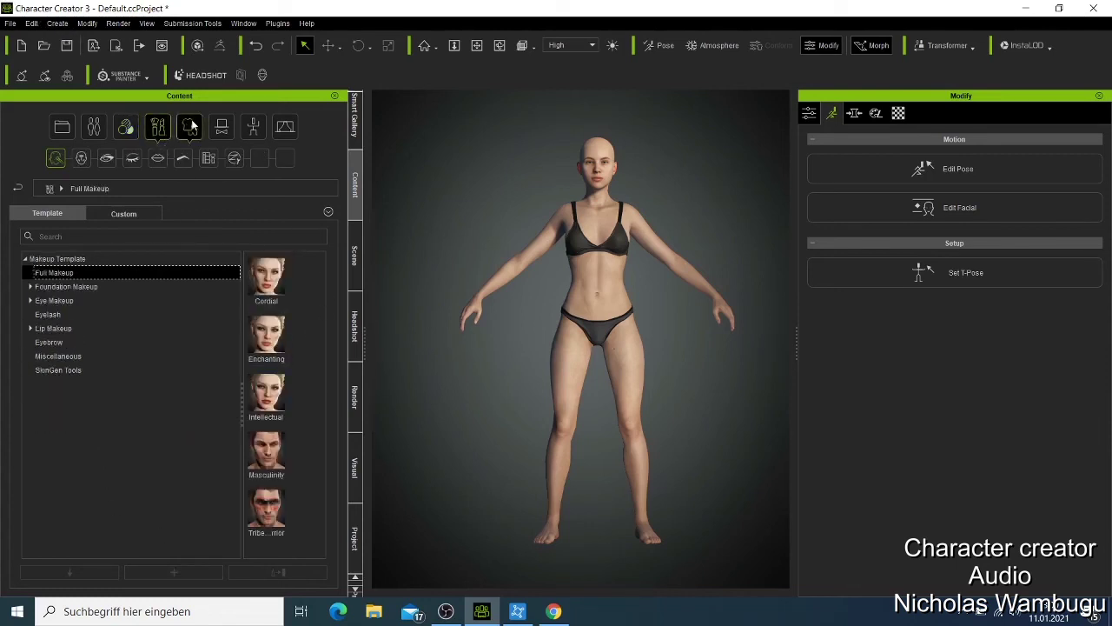
left_click(191, 126)
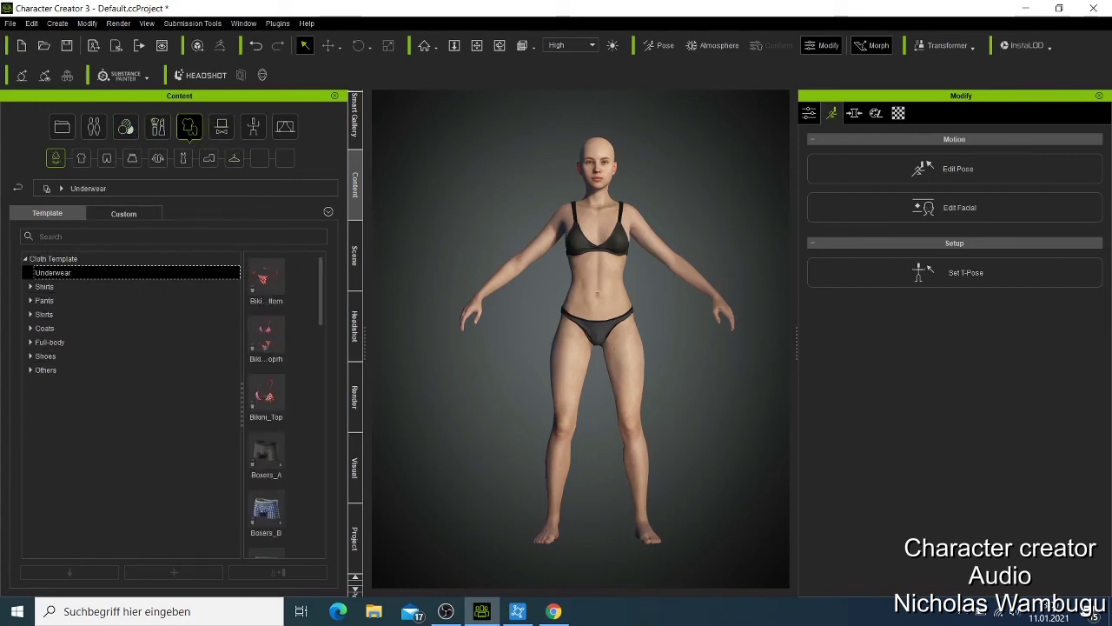
left_click(31, 287)
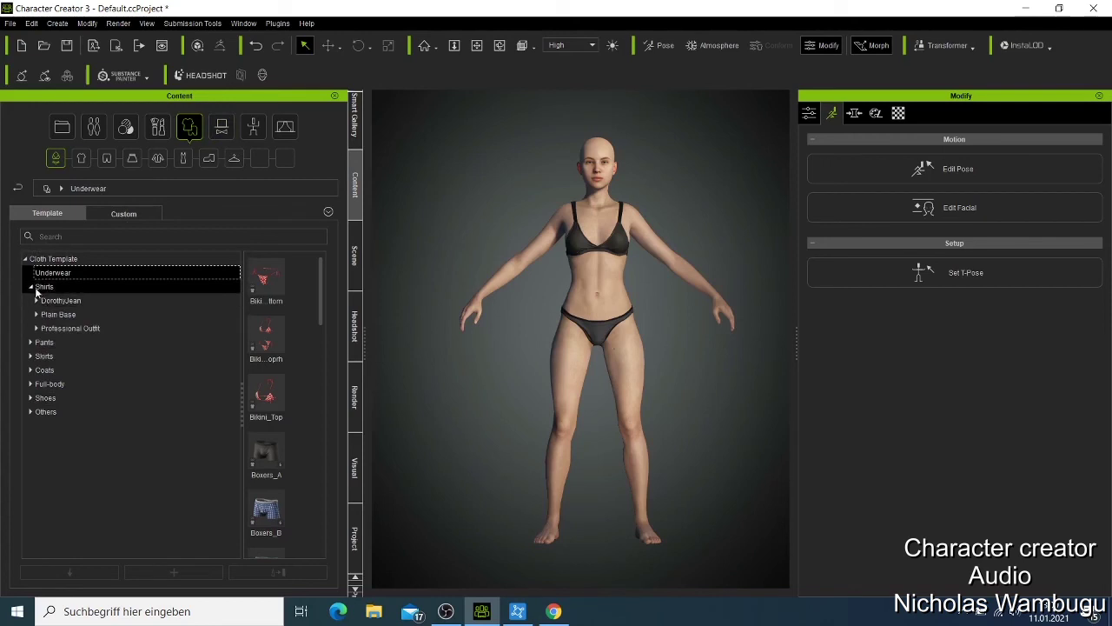
left_click(39, 287)
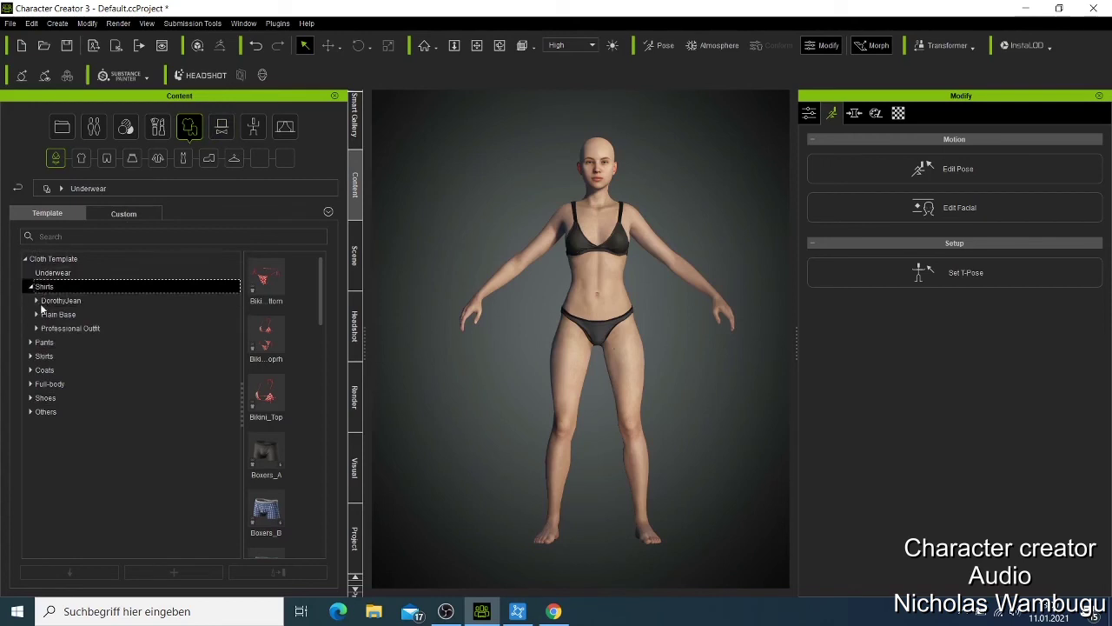
- Put Dress_C from the Full-body clothing templates on the avatar and expand the Full-body folder
left_click(45, 384)
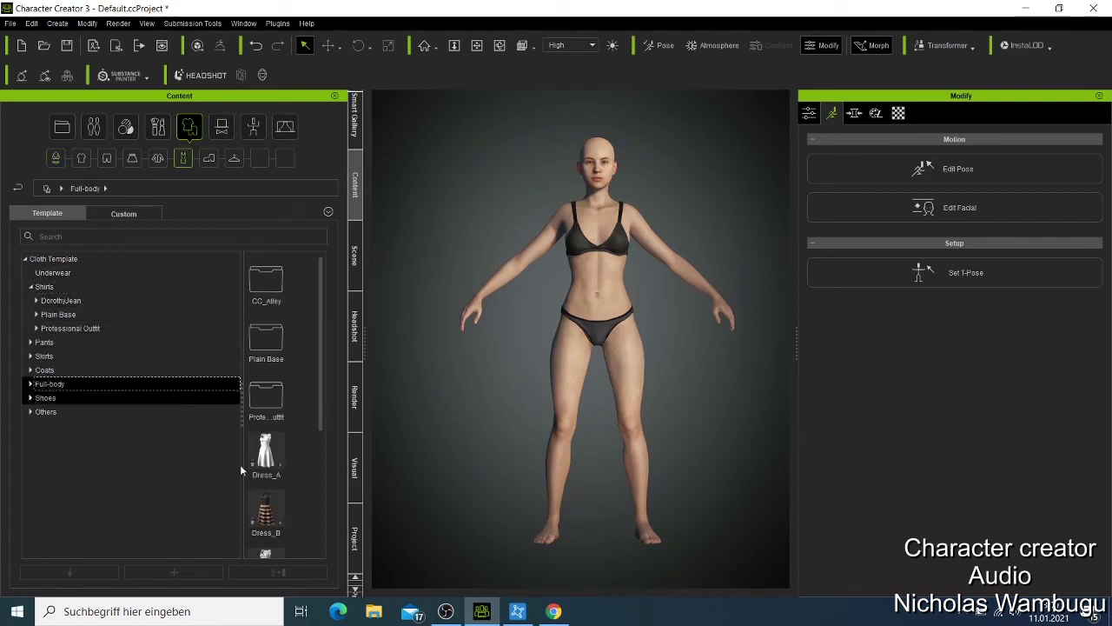
scroll(272, 469, "down", 3)
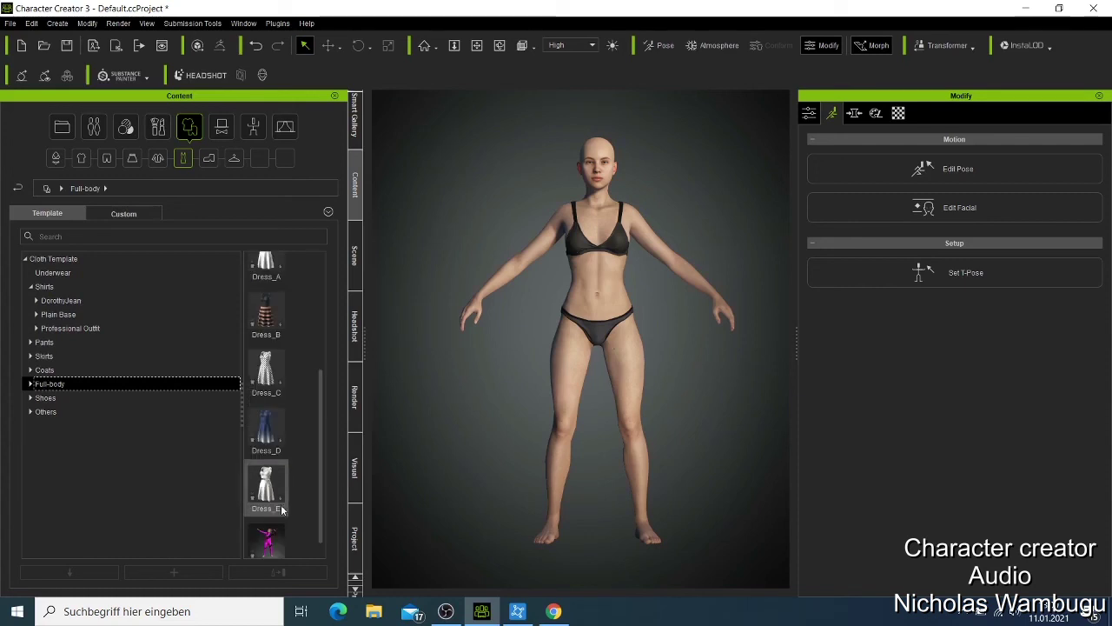
double_click(259, 380)
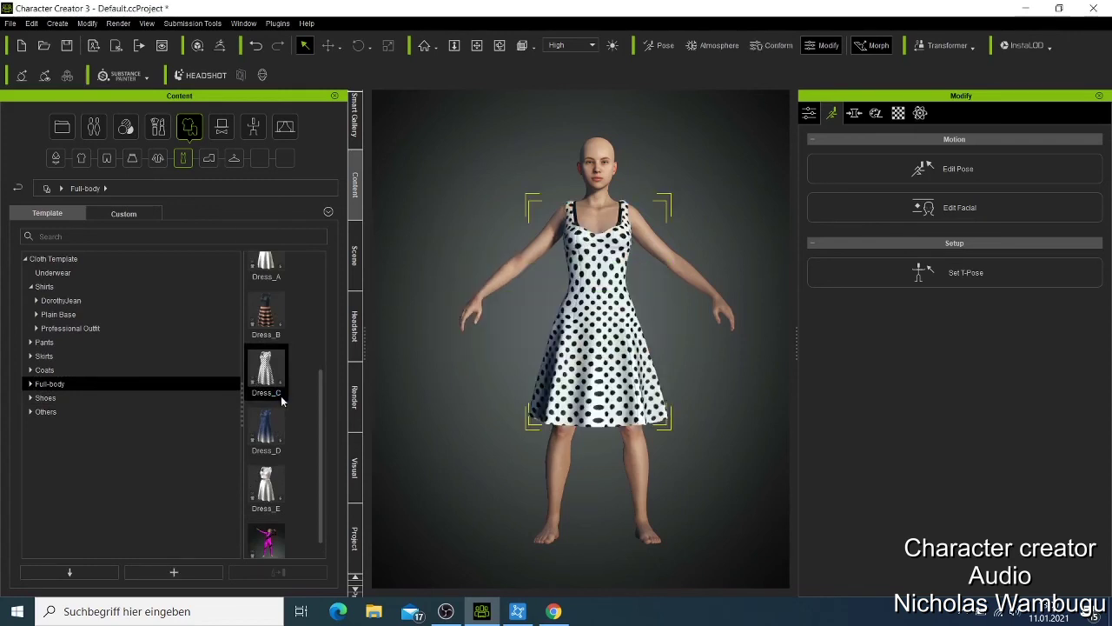
left_click(31, 383)
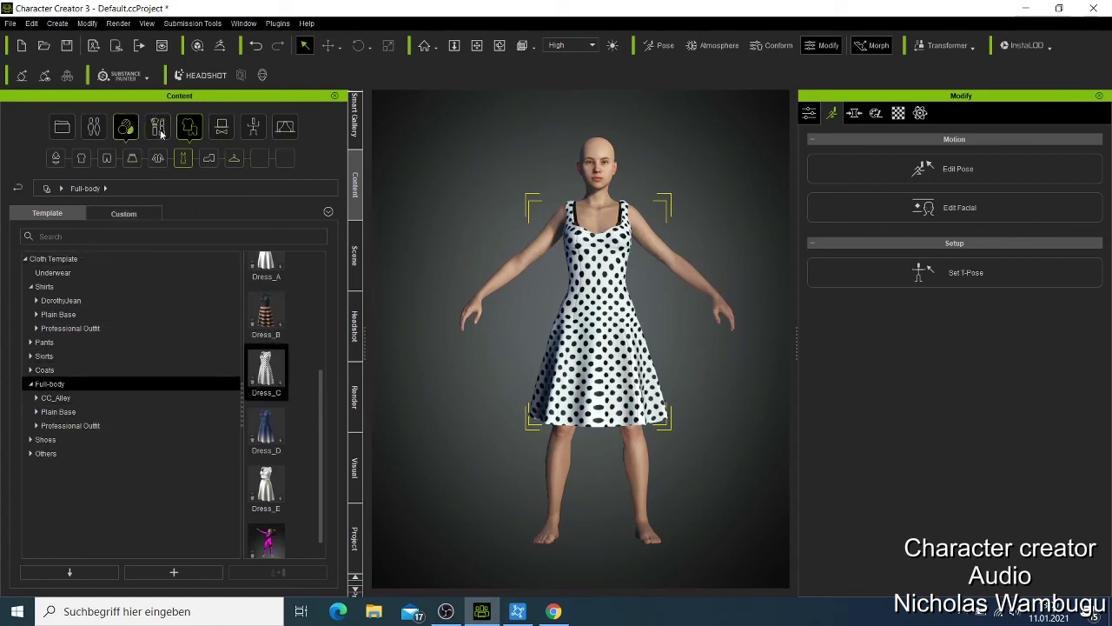
- Apply the high ponytail hairstyle from the Actor category's Hair templates to the avatar
left_click(94, 128)
left_click(42, 411)
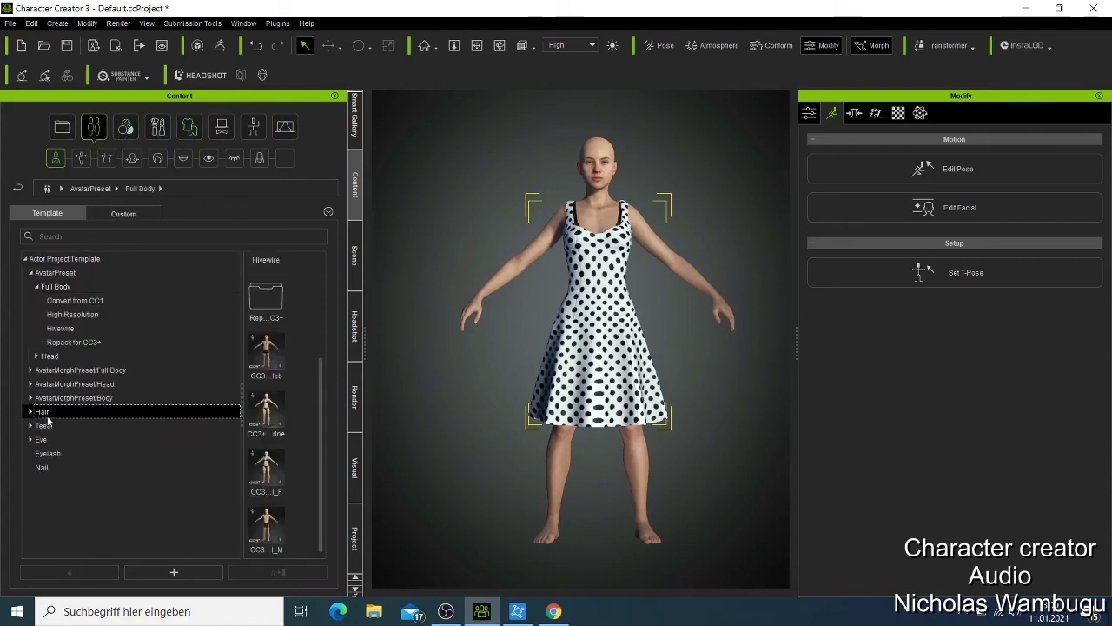
scroll(267, 431, "down", 10)
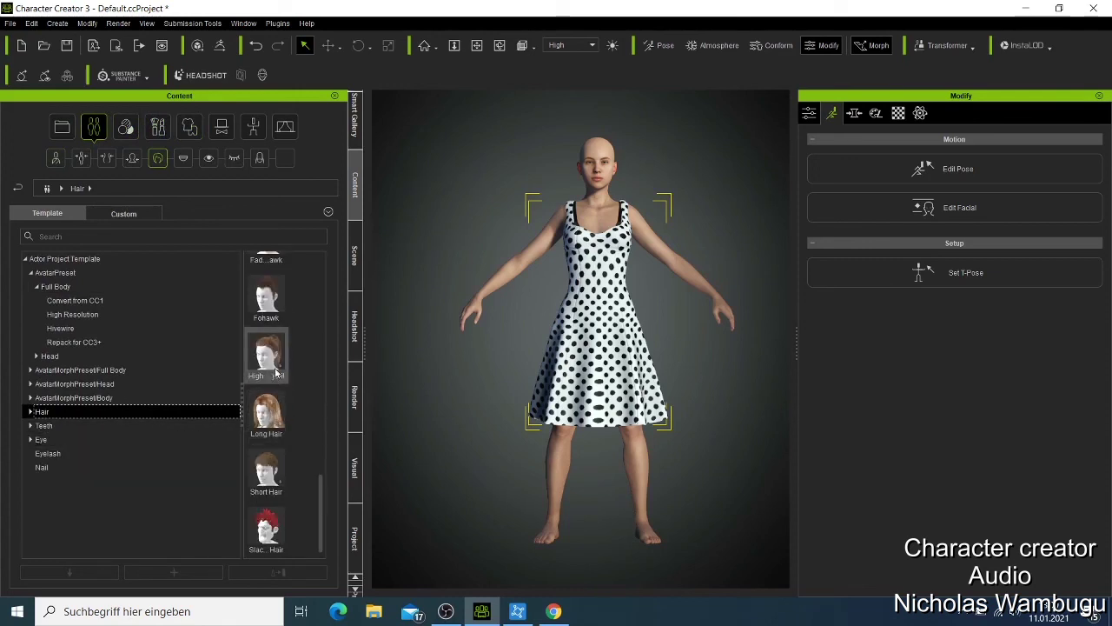
double_click(278, 371)
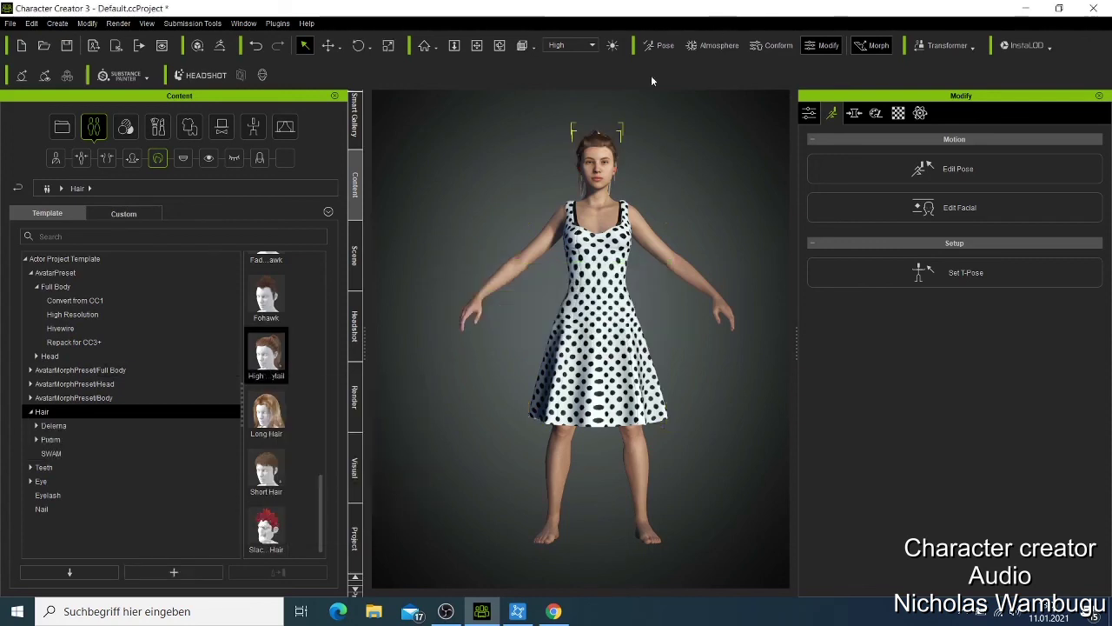
- Turn the avatar slightly in view and apply the 1_Female Pose template numbered 07, with one hand on the head
left_click(495, 46)
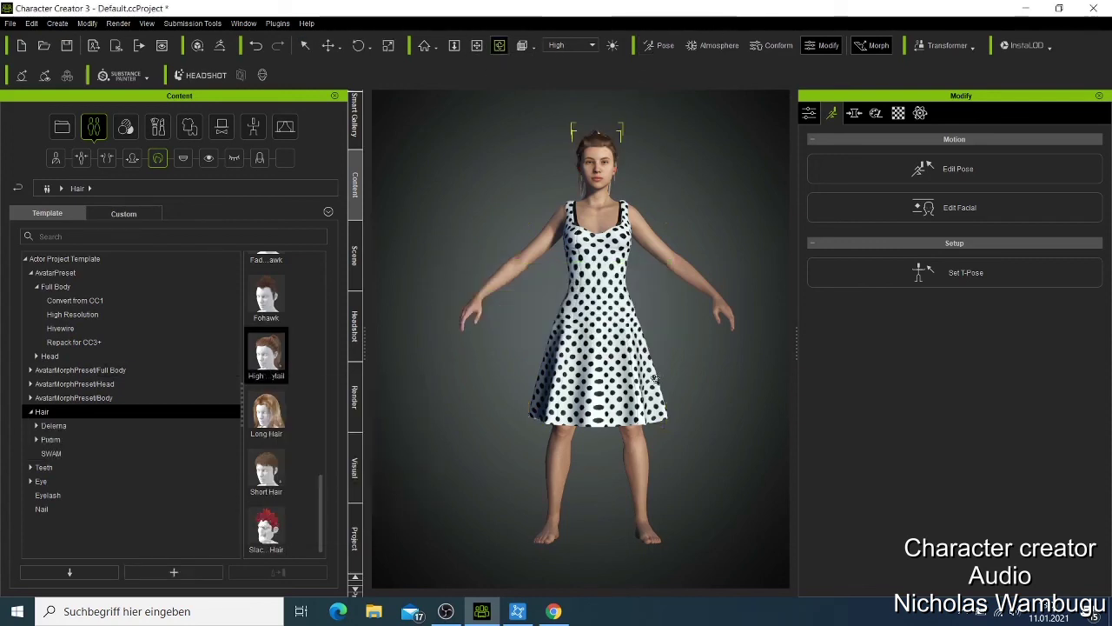
mouse_move(654, 379)
left_mouse_down()
mouse_move(691, 378)
mouse_move(636, 372)
left_mouse_up()
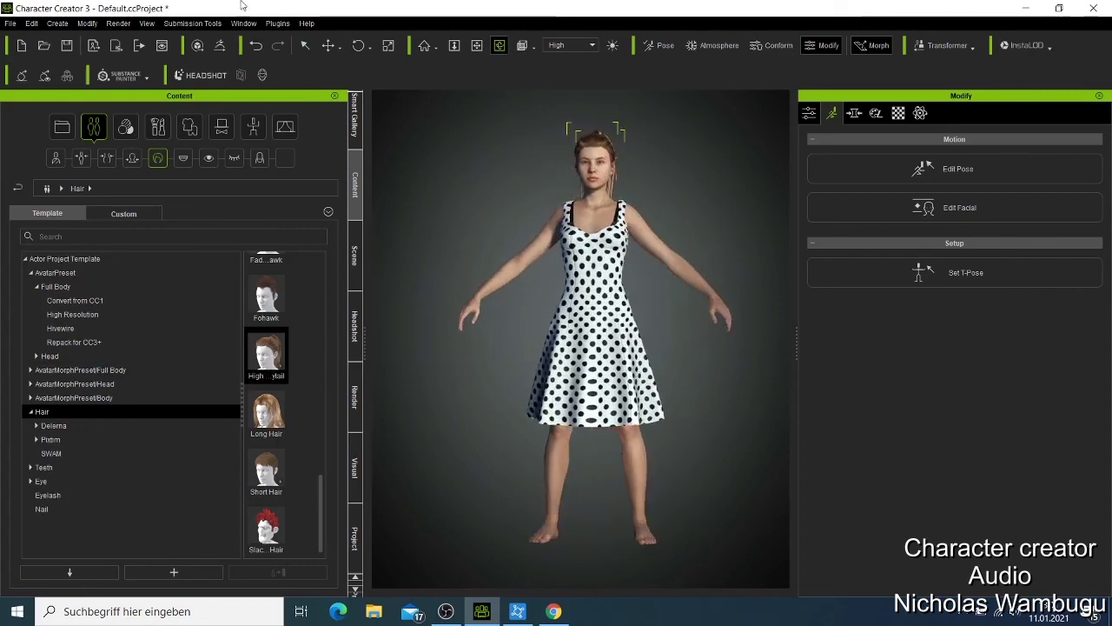
left_click(660, 45)
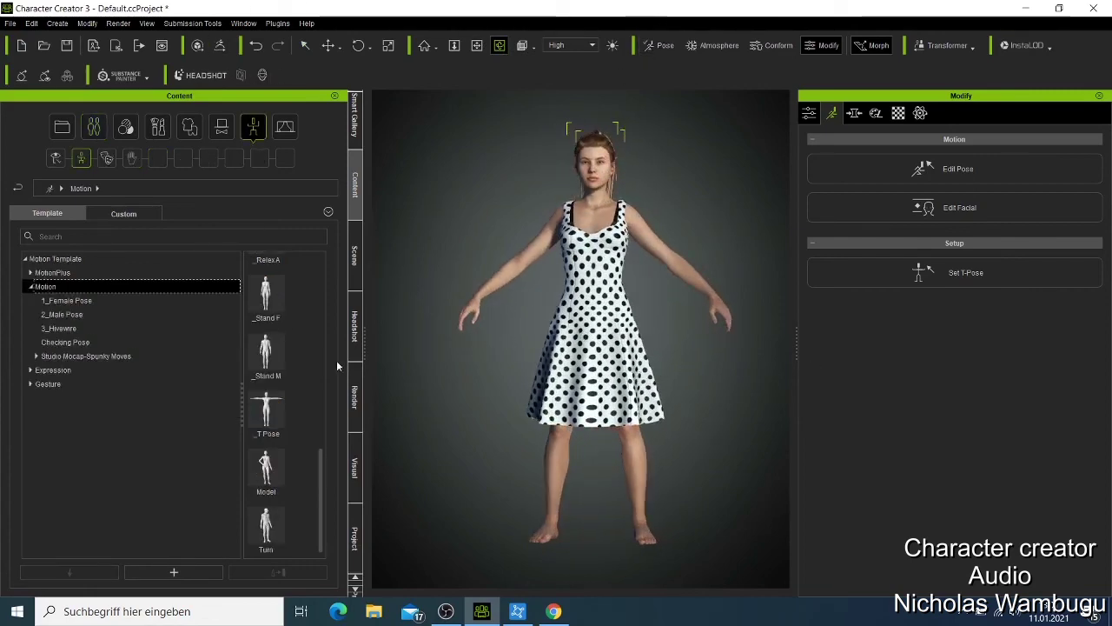
left_click(98, 302)
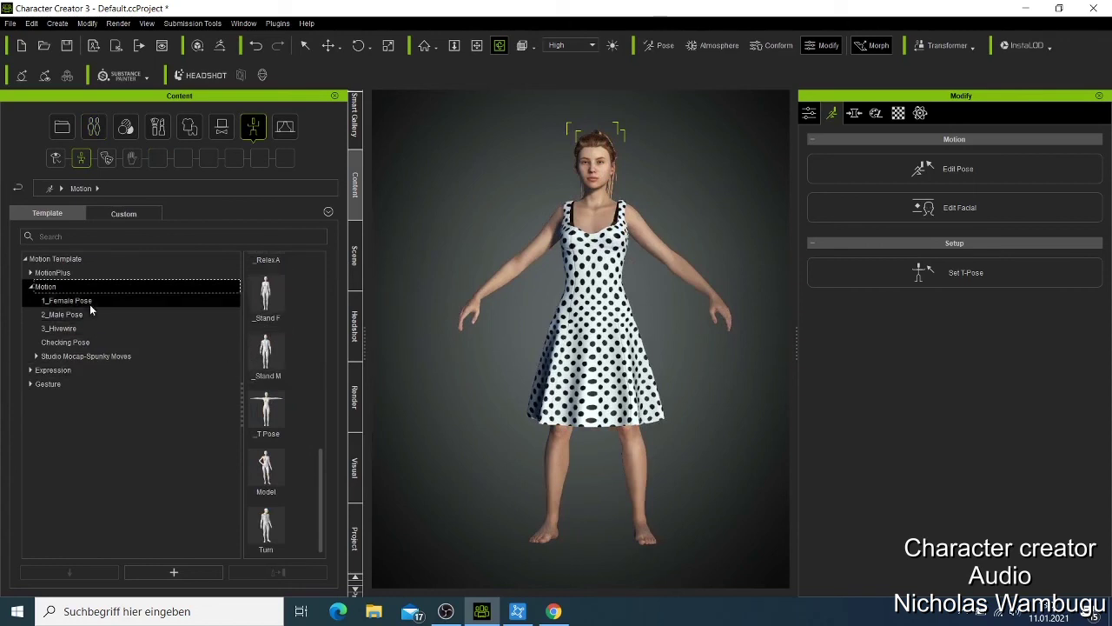
scroll(292, 405, "down", 3)
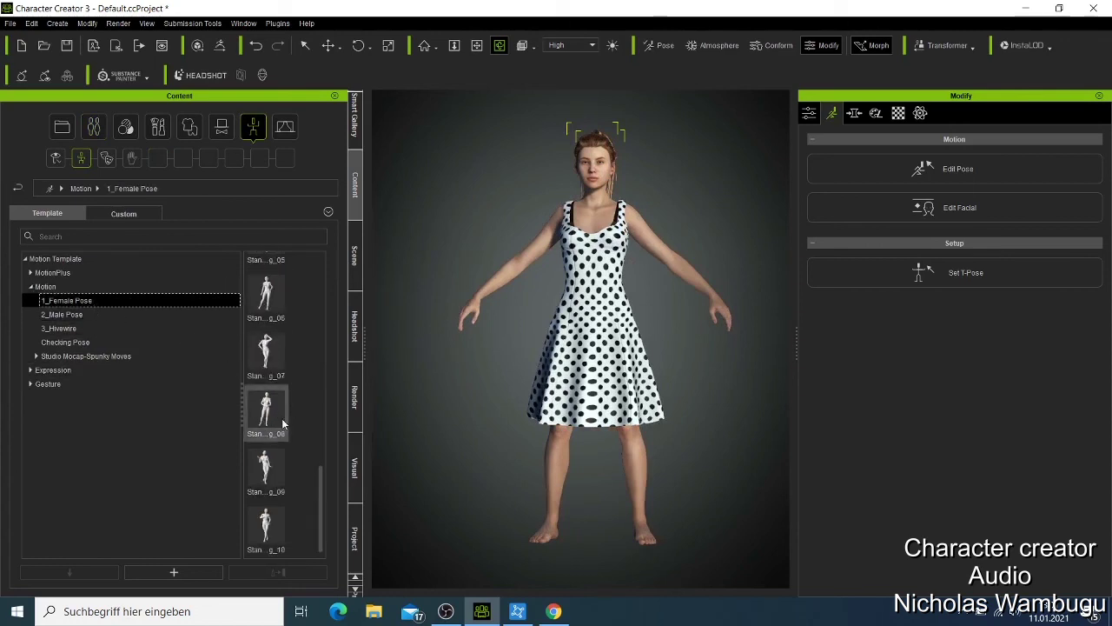
left_click(265, 350)
double_click(265, 350)
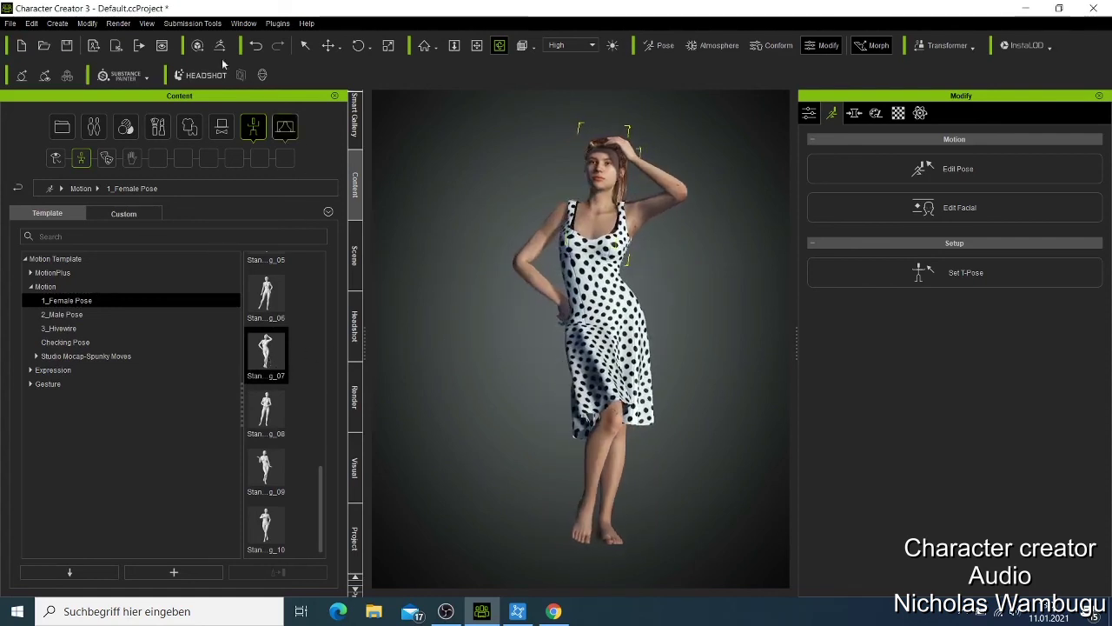
- Create an image preview of the posed avatar and open it for editing in Photos
left_click(162, 46)
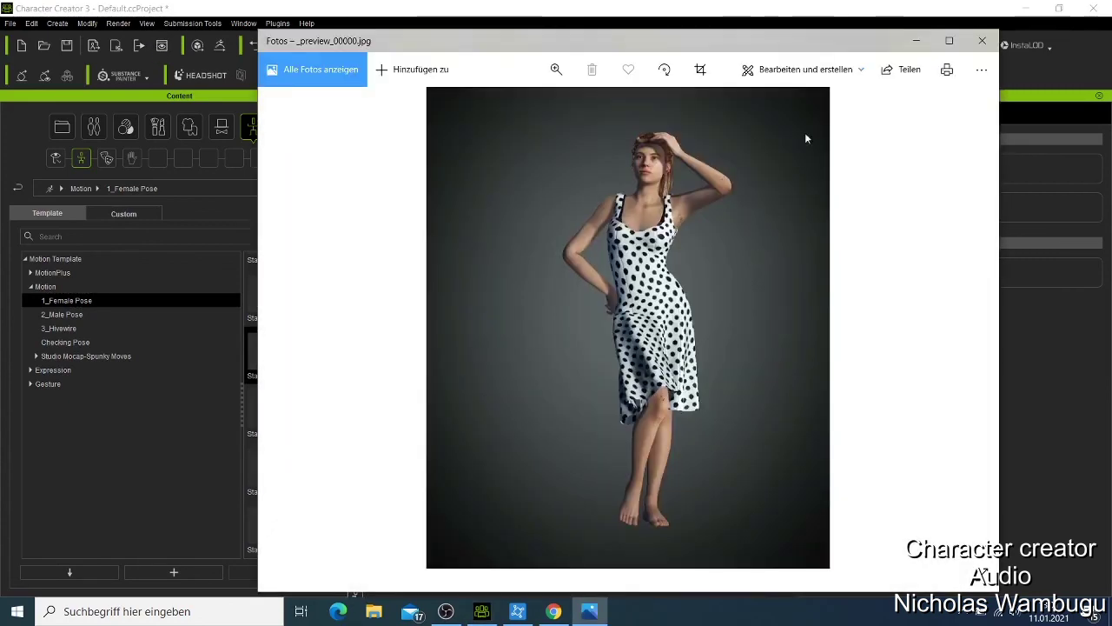
left_click(798, 69)
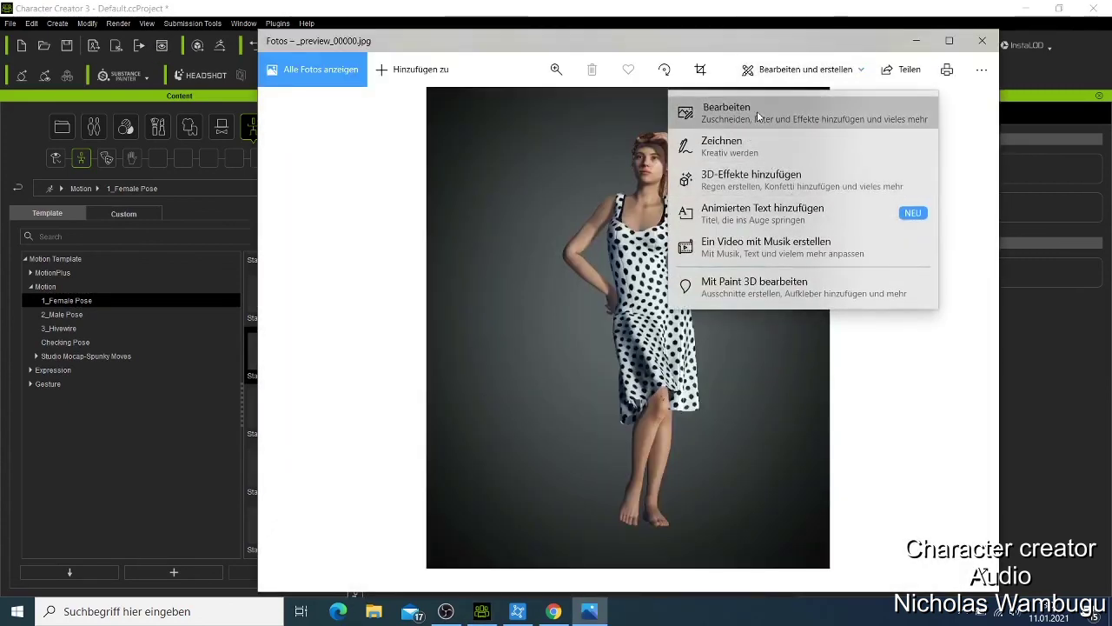
left_click(757, 111)
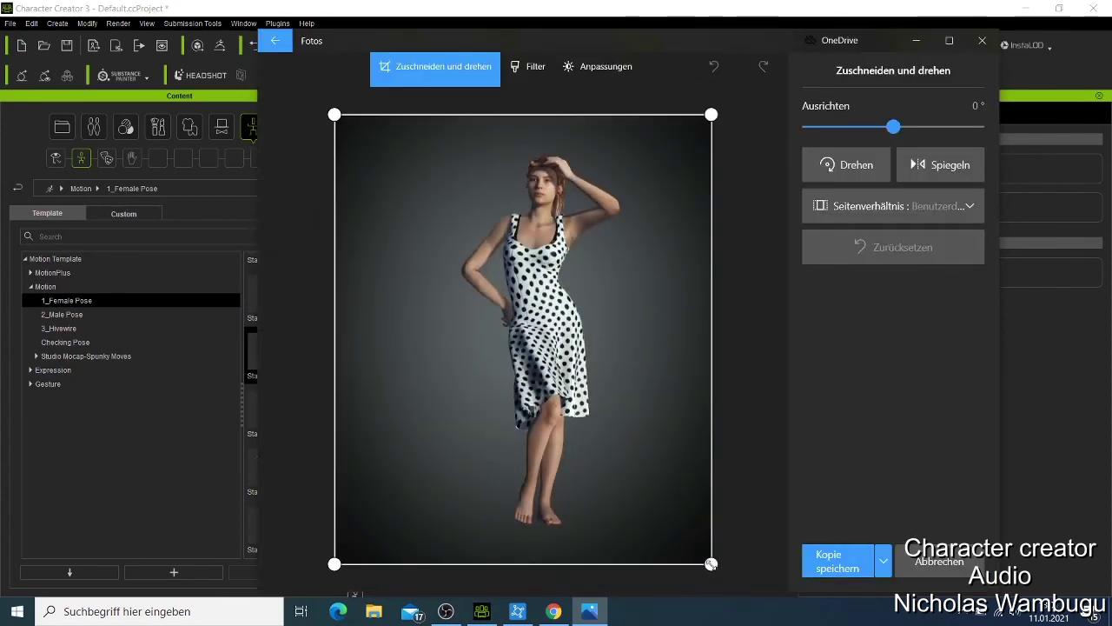
- Save a copy of the preview image as "character tut" in JPG format in the Bildschirmfotos folder and close Photos
left_click(847, 565)
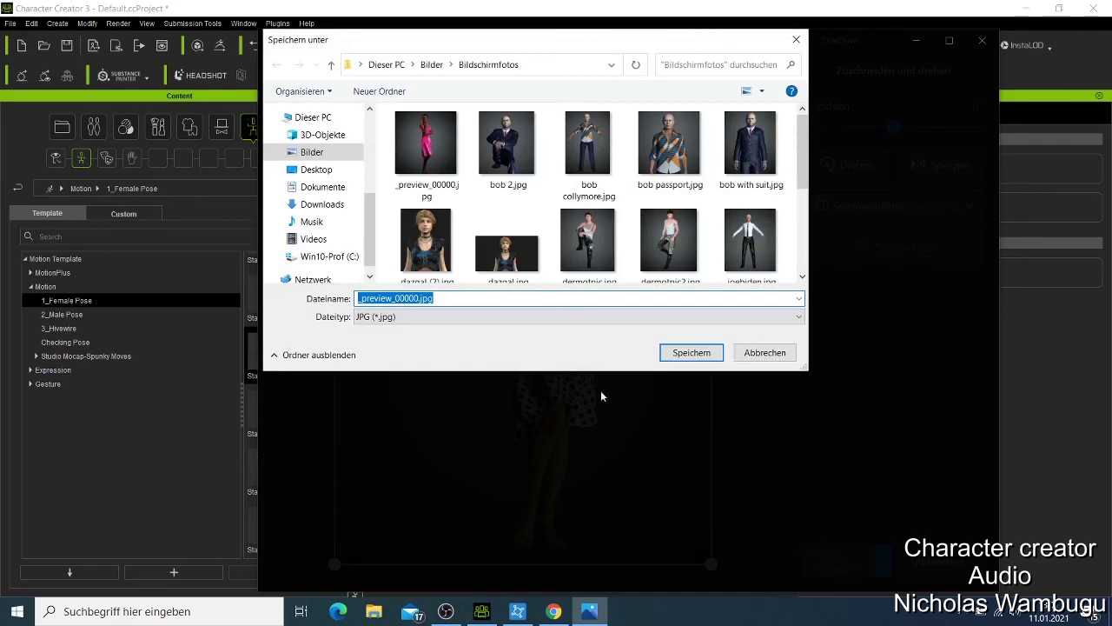
type("d")
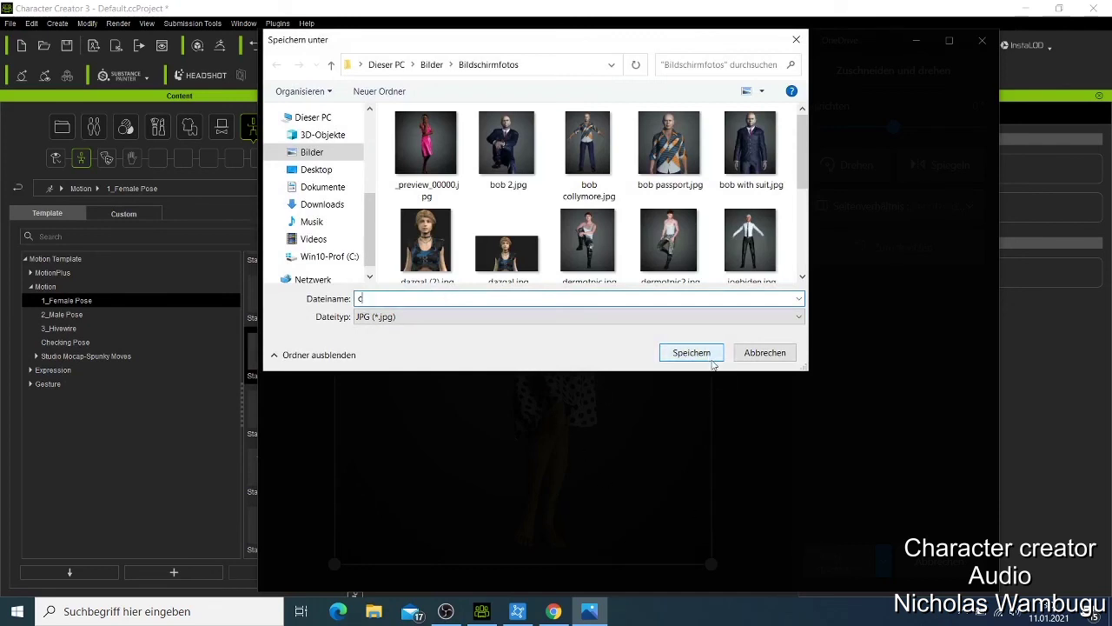
type("haracter tut")
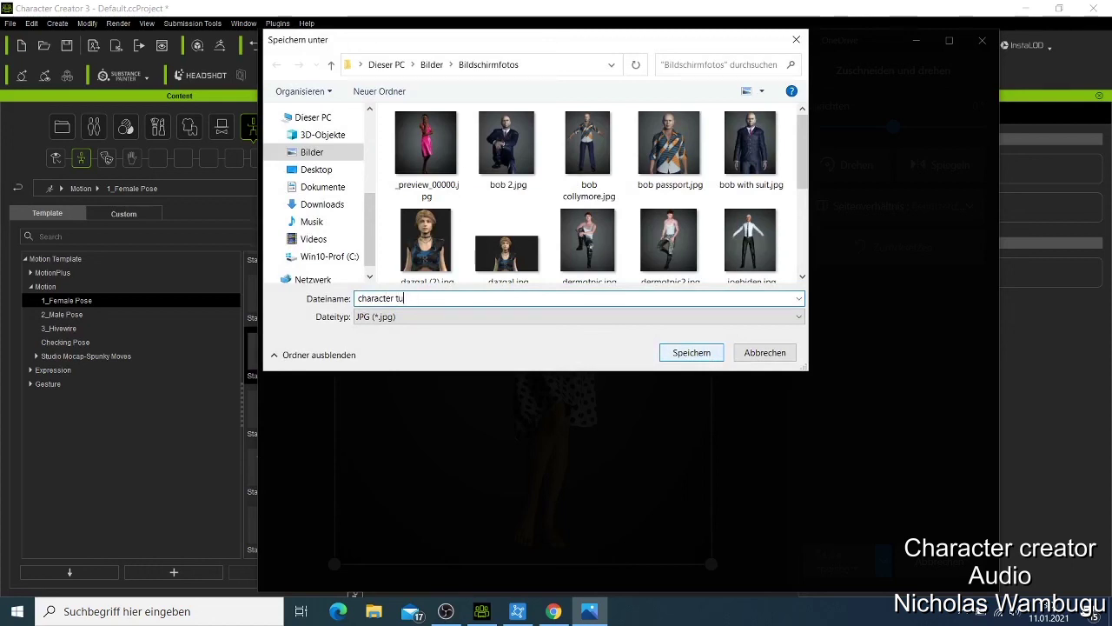
left_click(691, 353)
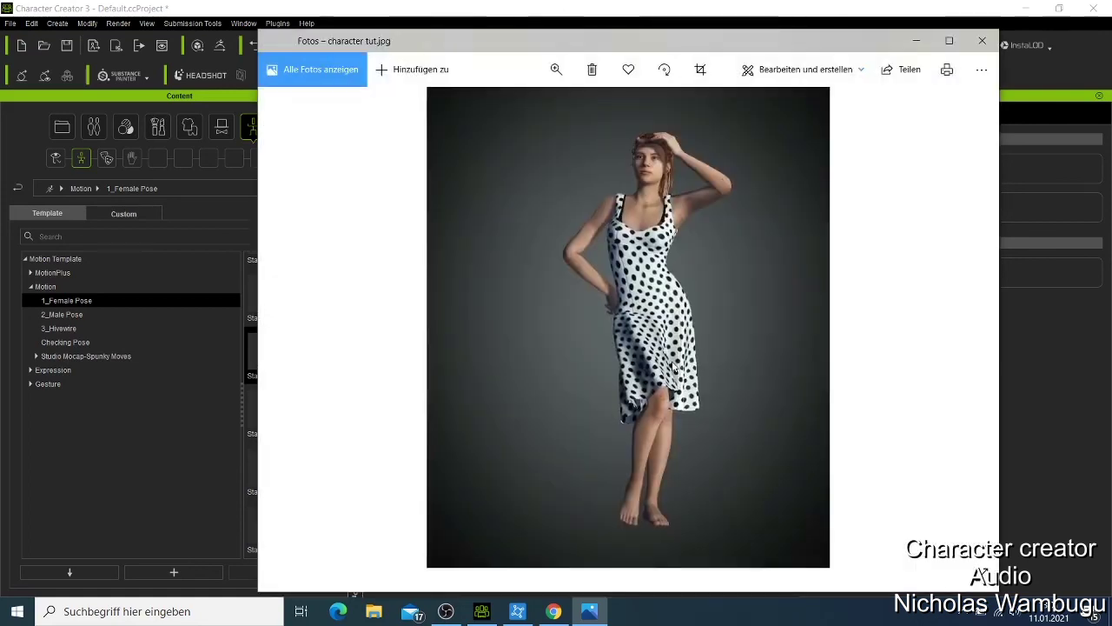
left_click(980, 41)
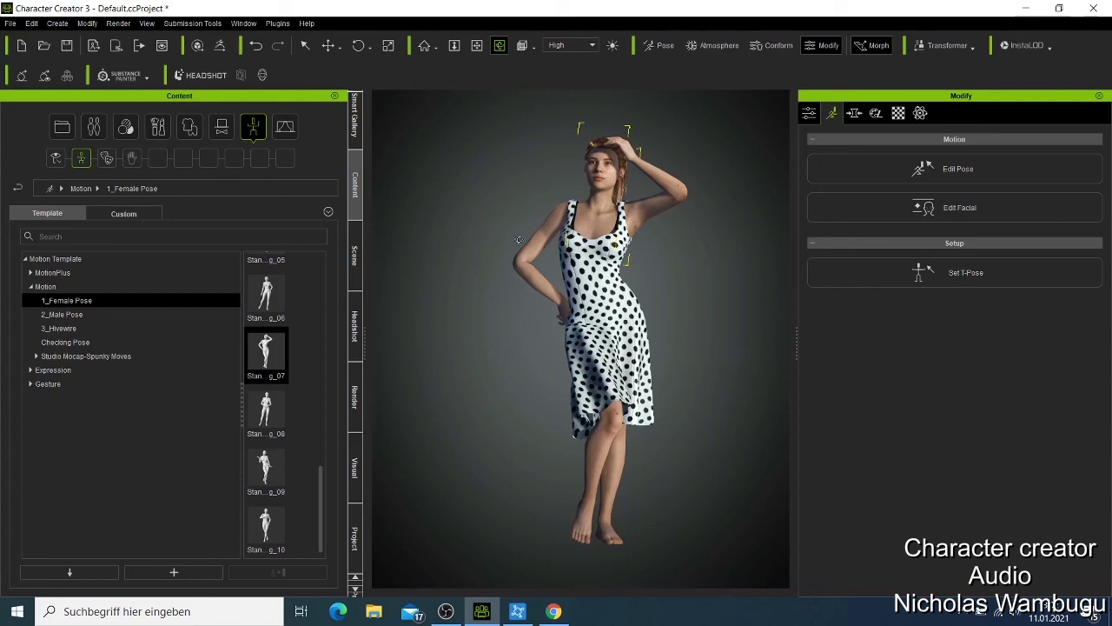
mouse_move(456, 621)
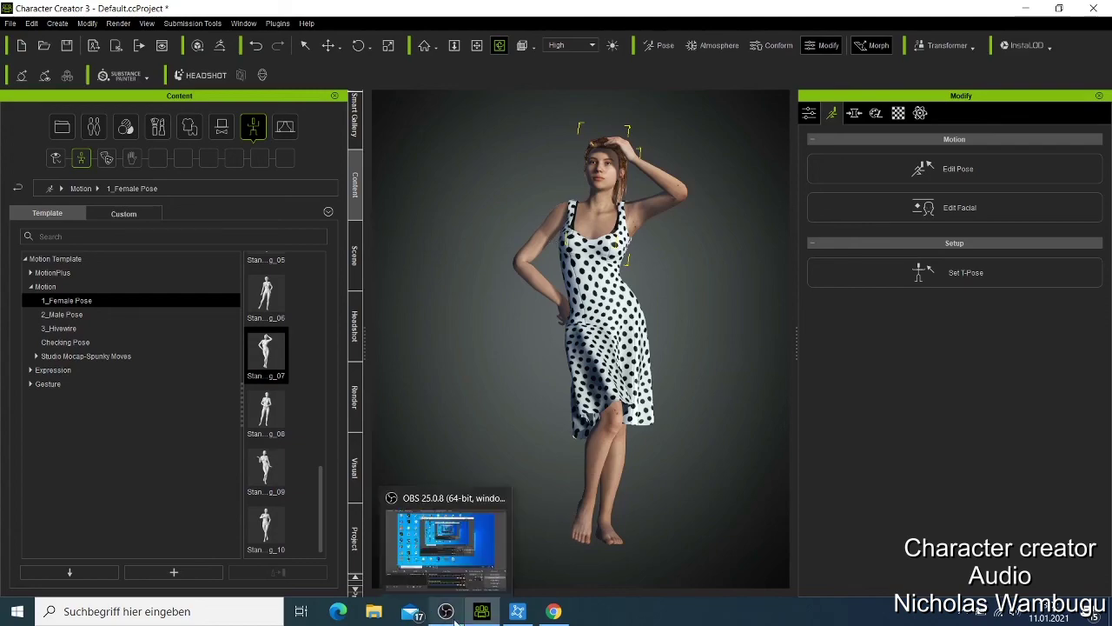